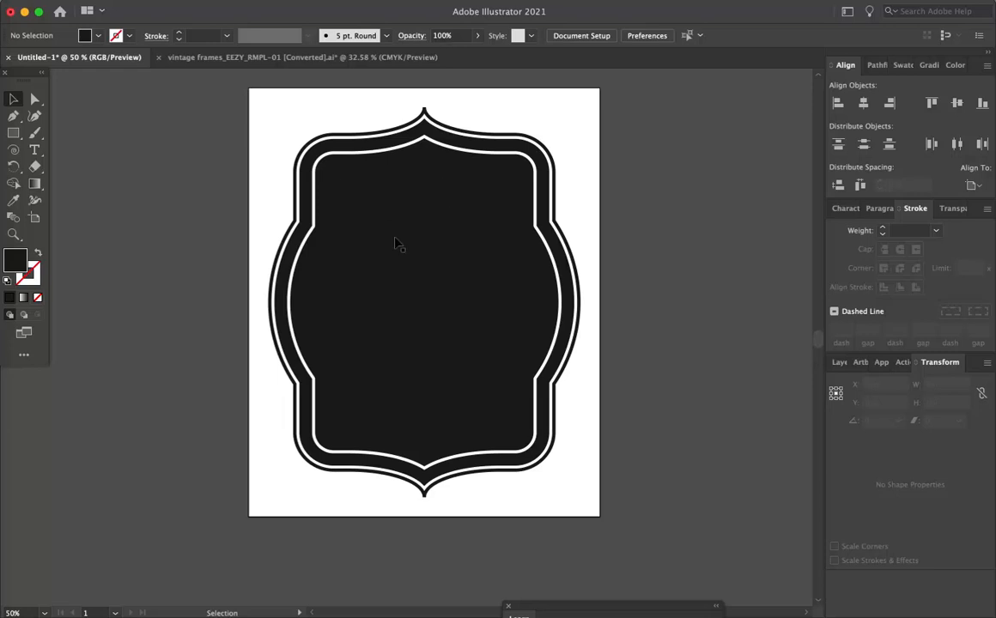
- Place the portrait photo of the man in the blue jacket from the Family Photo Album folder over the artboard
{"action": "left_click", "coordinate": [902, 66]}
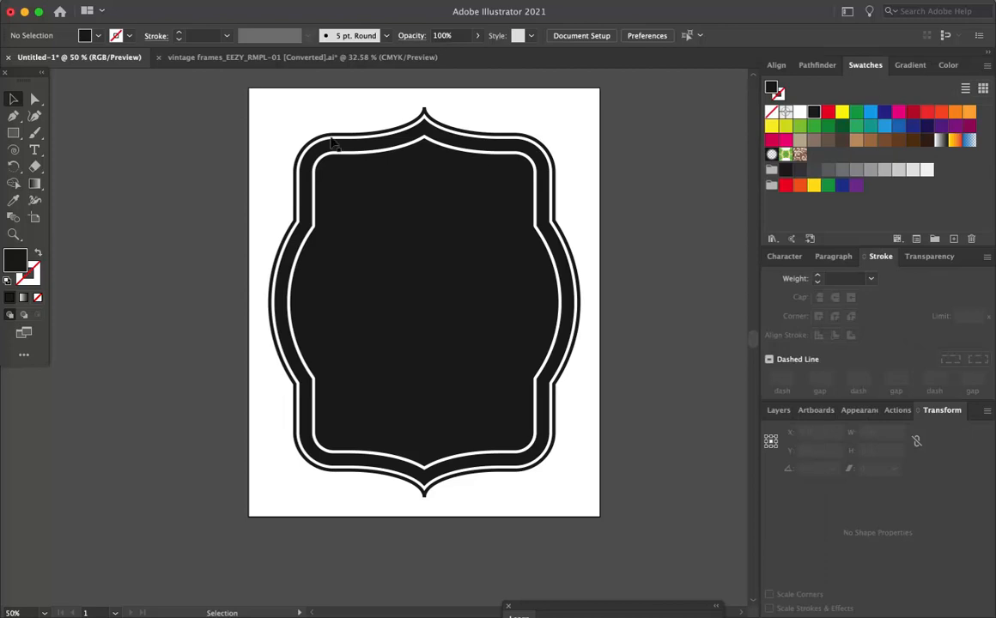
{"action": "left_click", "coordinate": [87, 2]}
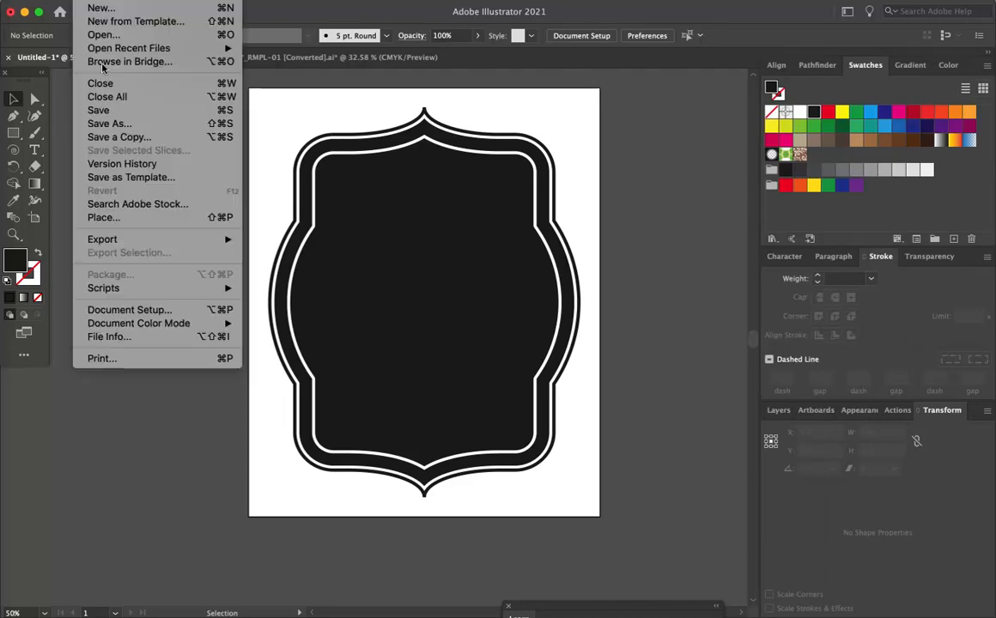
{"action": "left_click", "coordinate": [110, 224]}
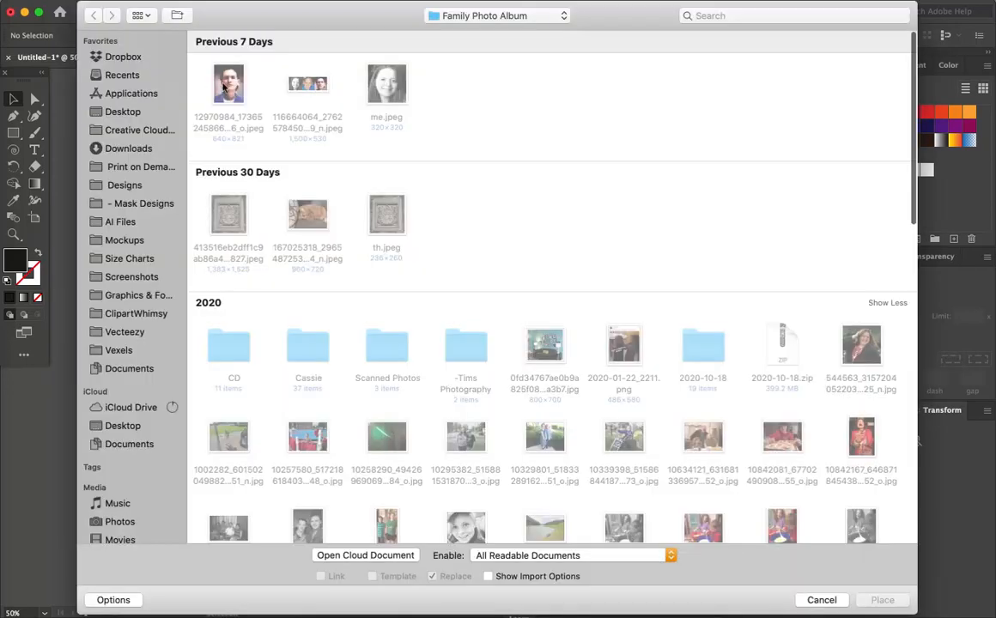
{"action": "left_click", "coordinate": [206, 79]}
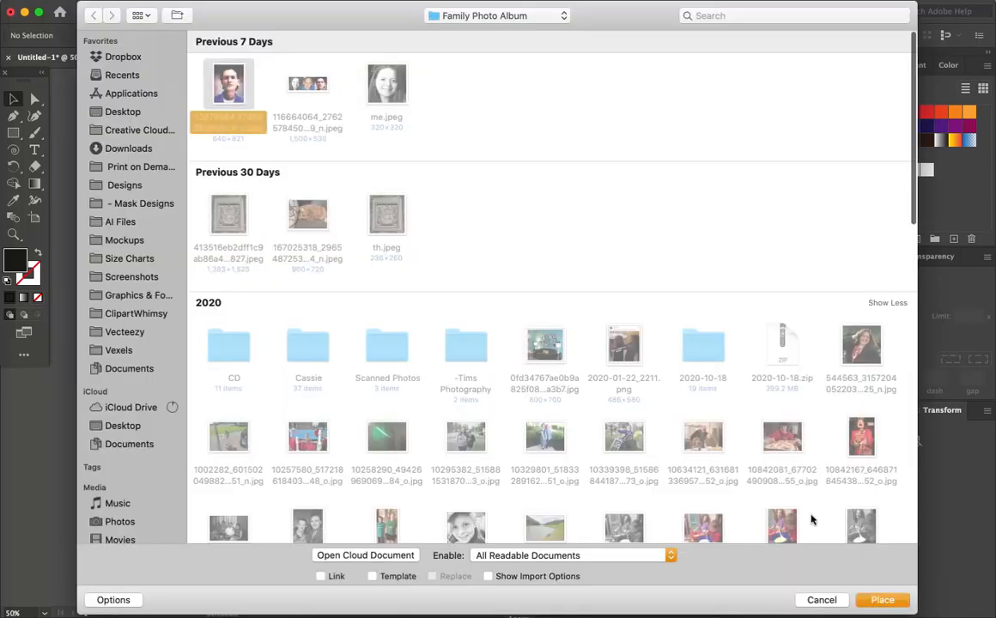
{"action": "left_click", "coordinate": [871, 604]}
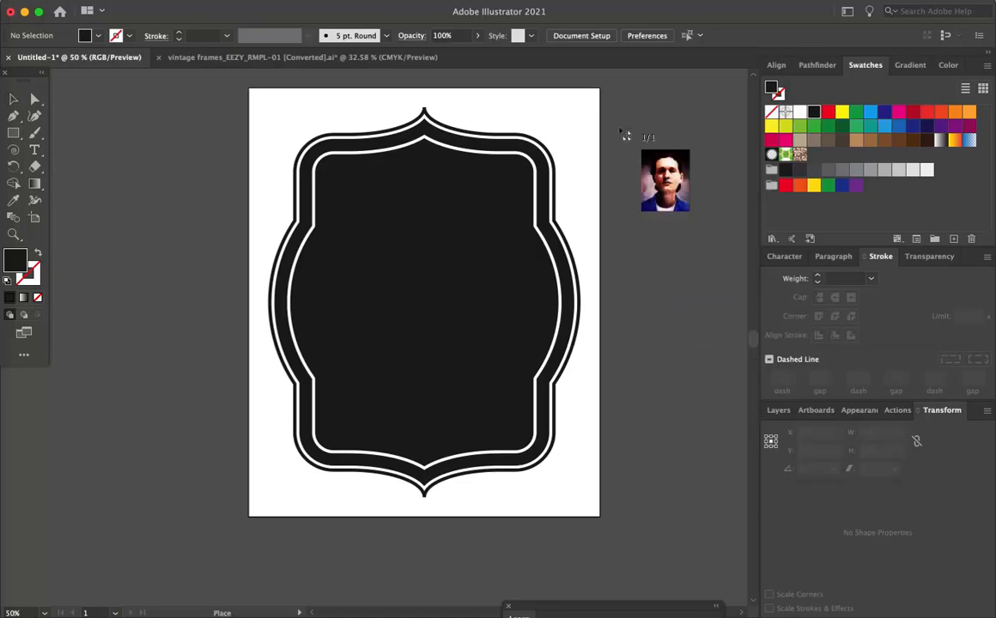
{"action": "left_click", "coordinate": [266, 88]}
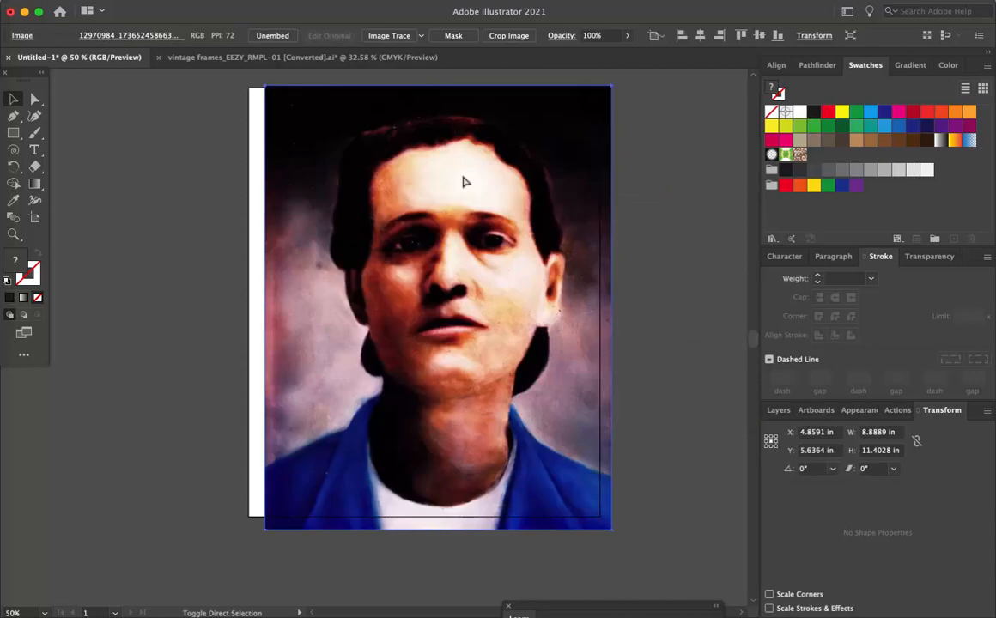
- Send the placed photo behind the black frame and centre it horizontally and vertically on the artboard
{"action": "key", "text": "super+v"}
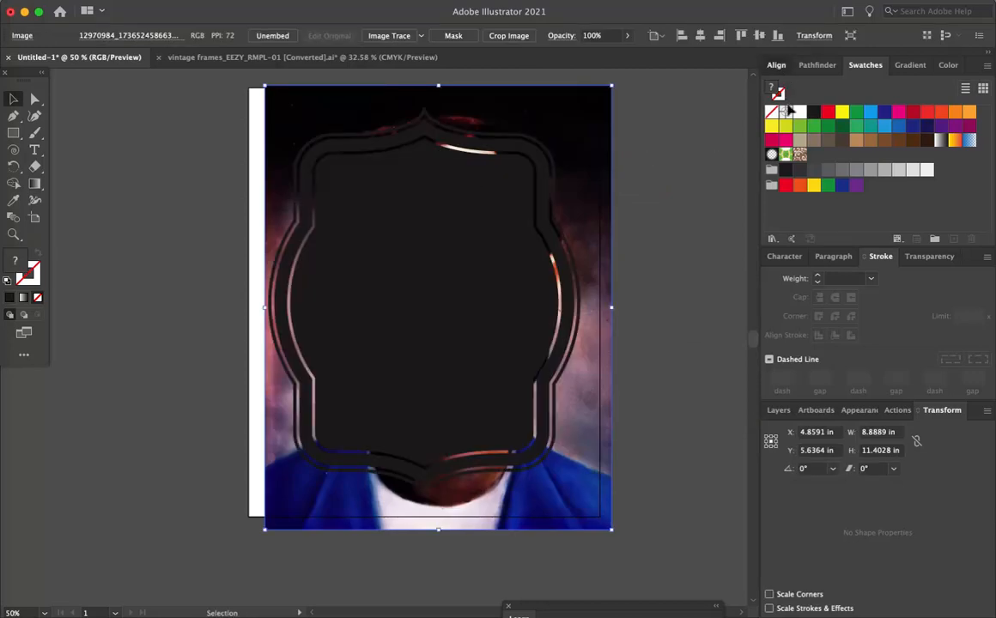
{"action": "left_click", "coordinate": [776, 65]}
{"action": "left_click", "coordinate": [863, 103]}
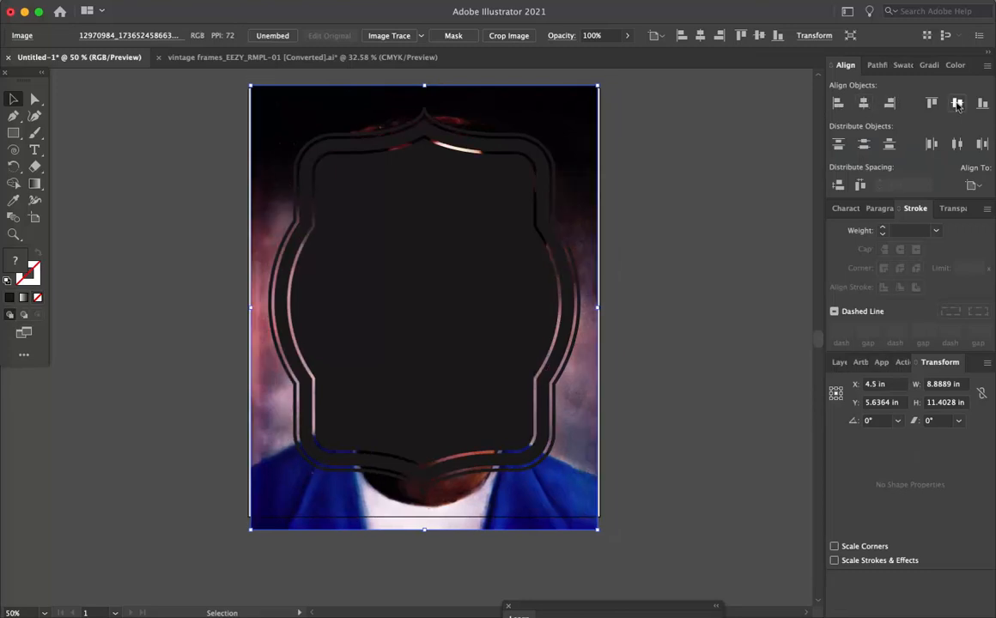
{"action": "left_click", "coordinate": [957, 103]}
- Scale the photo down to about 8.18 × 10.5 in so it is slightly larger than the frame
{"action": "left_click_drag", "start_coordinate": [601, 528], "coordinate": [584, 507]}
{"action": "left_click_drag", "start_coordinate": [250, 80], "coordinate": [266, 89]}
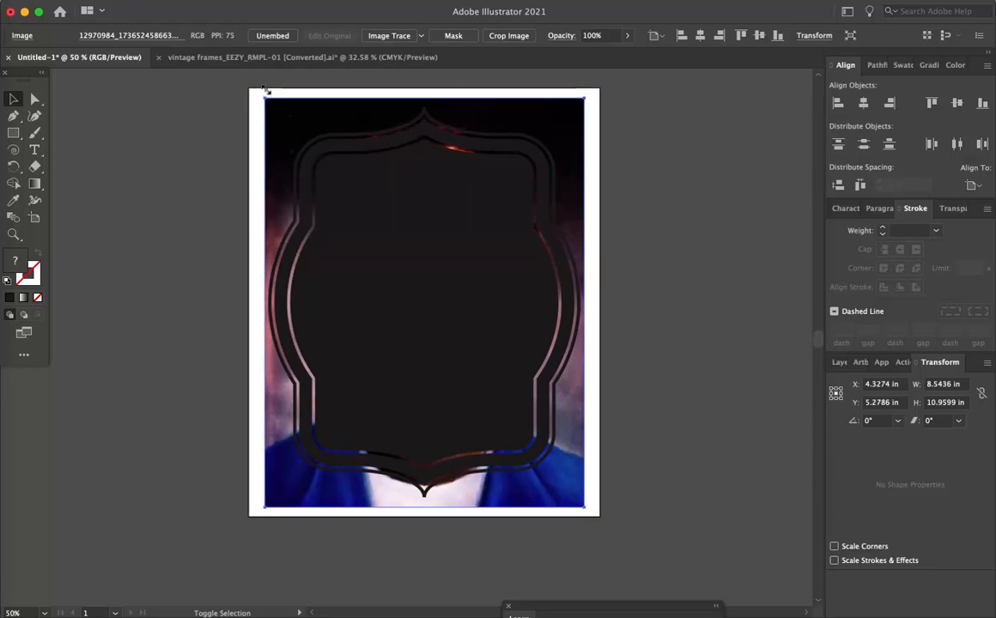
- Select all the frame shapes and swap their fill and stroke to get a 1 pt black outline without fill
{"action": "left_click", "coordinate": [406, 183]}
{"action": "left_click", "coordinate": [305, 136], "text": "shift"}
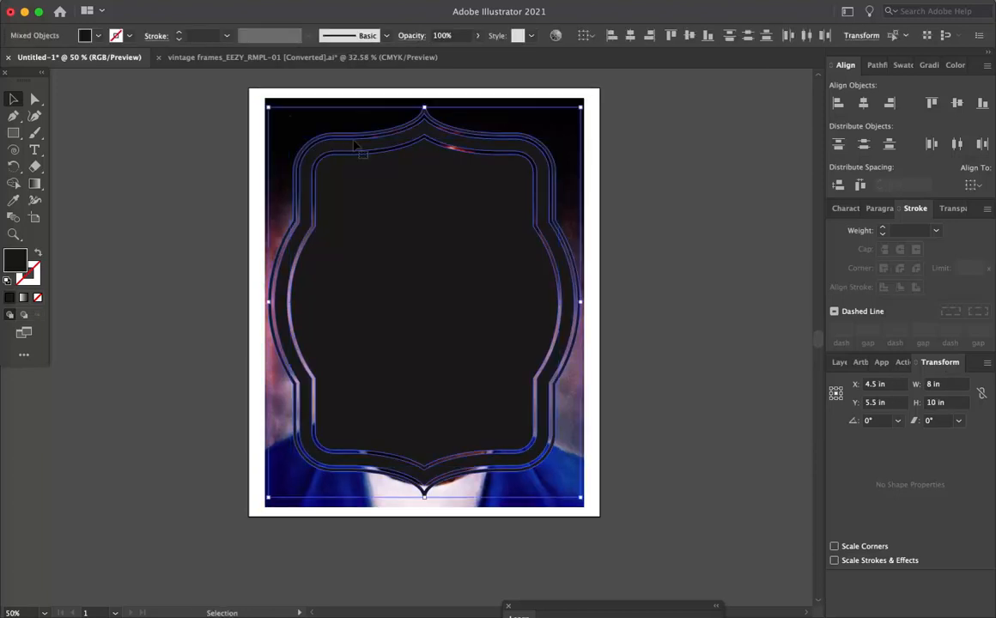
{"action": "left_click", "coordinate": [38, 254]}
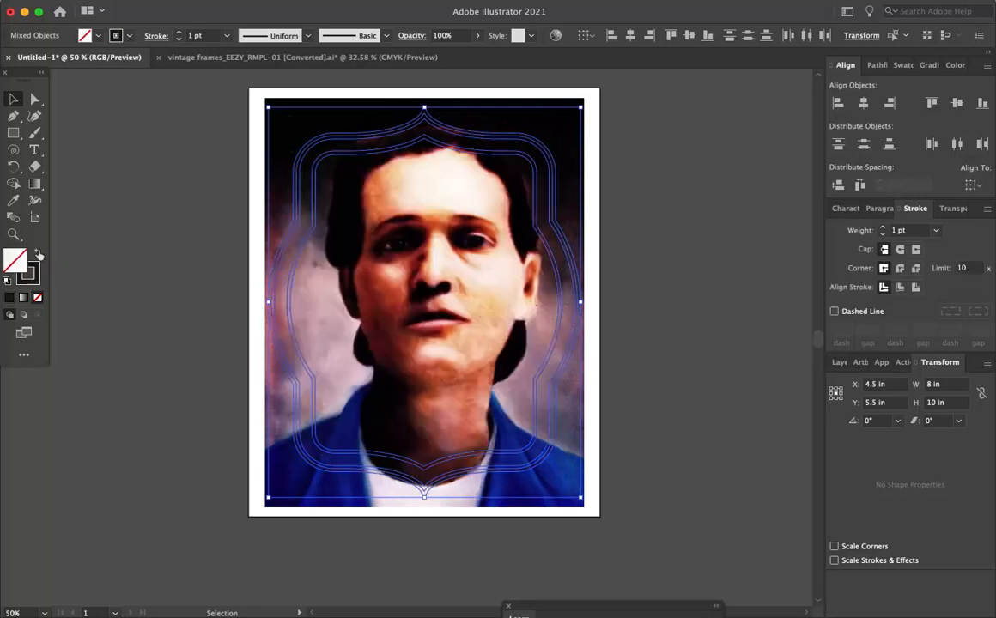
{"action": "left_click", "coordinate": [200, 250]}
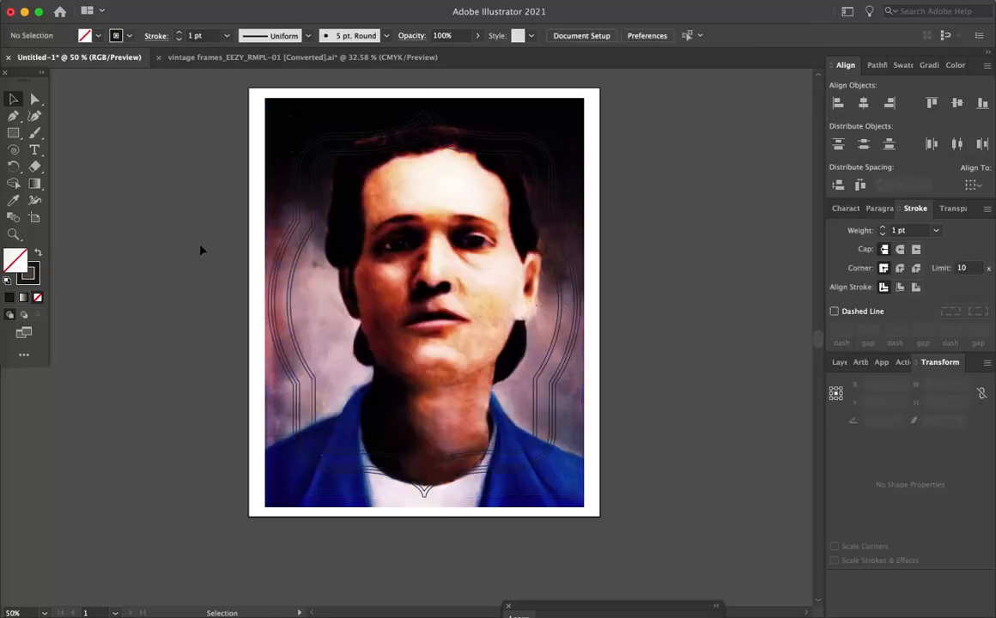
- Nudge the photo down and enlarge it to about 9.03 × 11.58 in to fit the face inside the frame outlines
{"action": "left_click", "coordinate": [422, 486]}
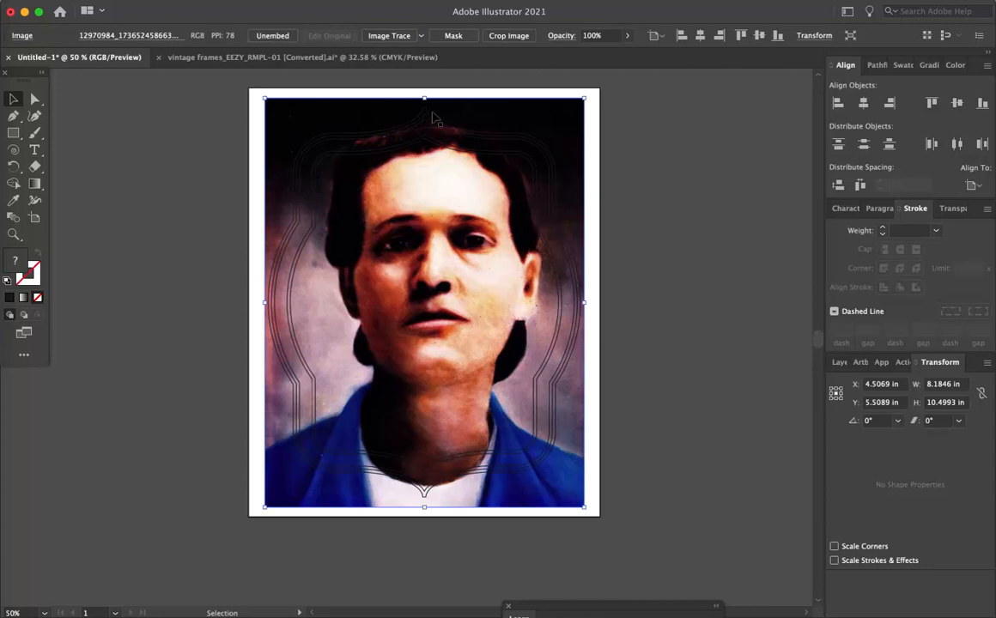
{"action": "key", "text": "Down"}
{"action": "key", "text": "Down"}
{"action": "key", "text": "Down"}
{"action": "key", "text": "Down"}
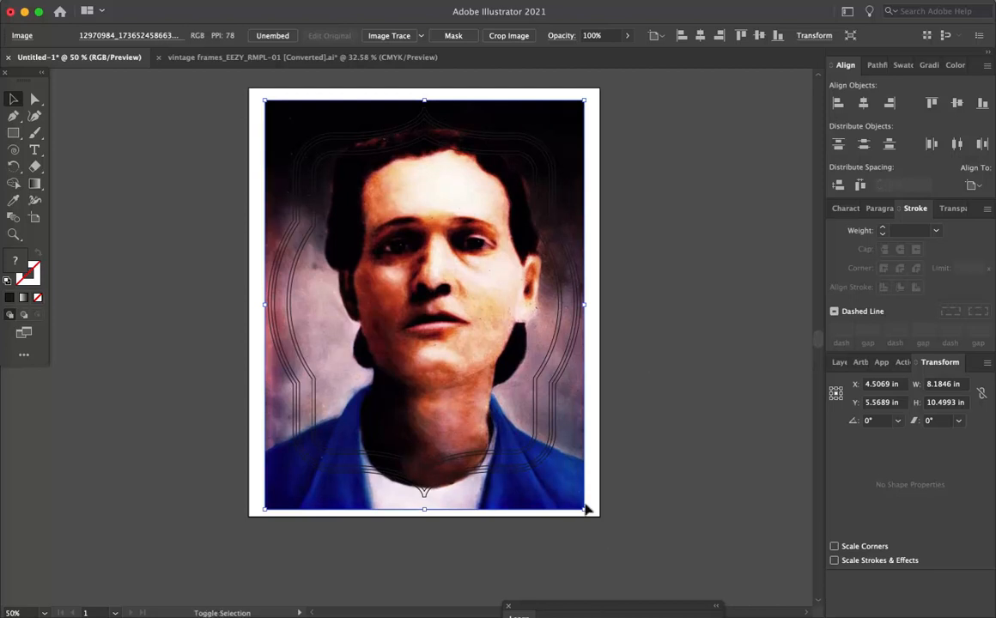
{"action": "left_click_drag", "start_coordinate": [585, 510], "coordinate": [562, 529]}
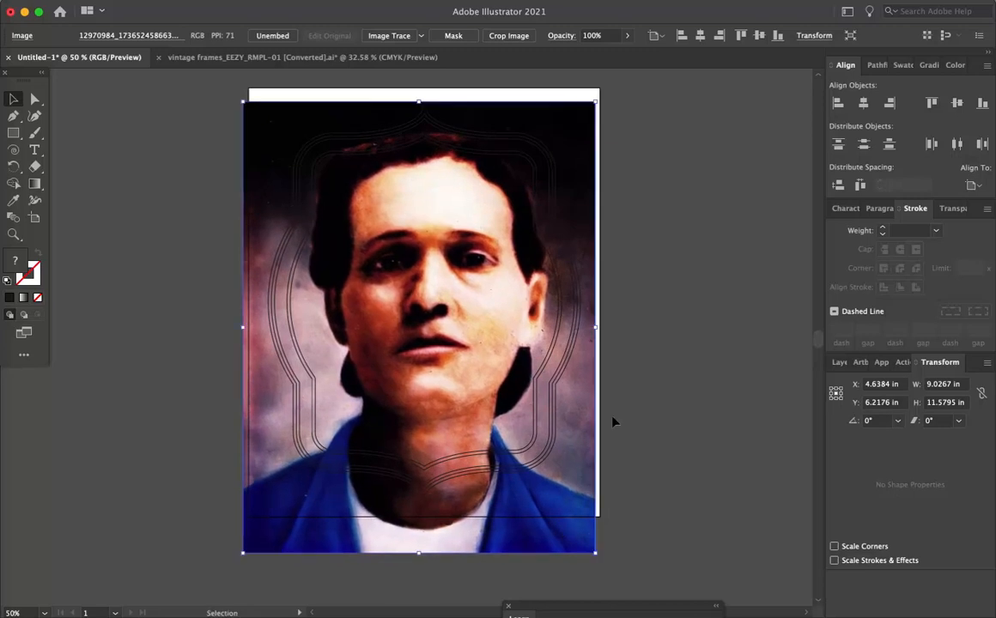
{"action": "left_click", "coordinate": [673, 340]}
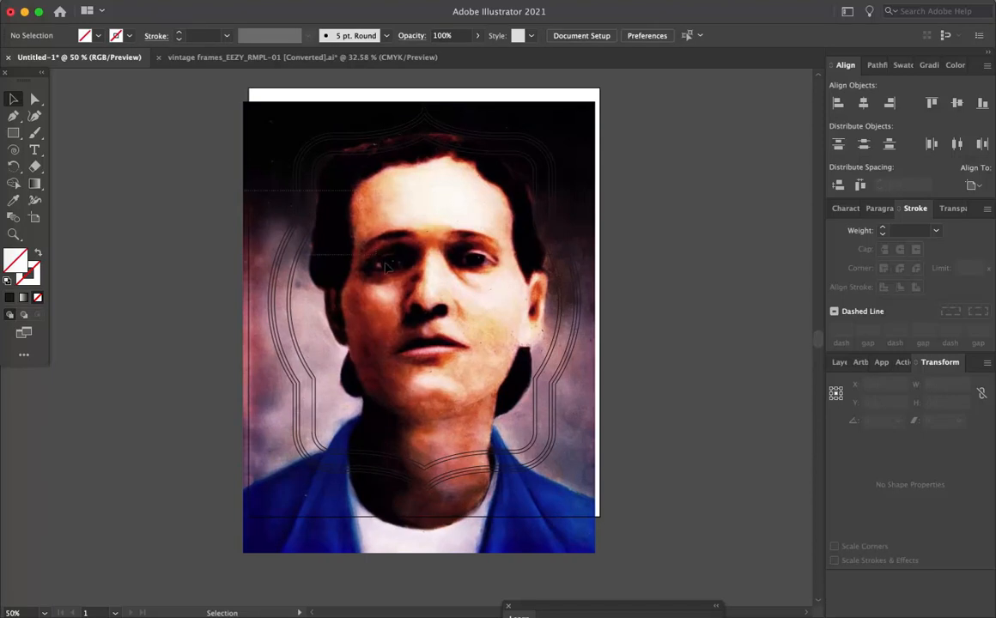
{"action": "left_click", "coordinate": [547, 328], "text": "shift"}
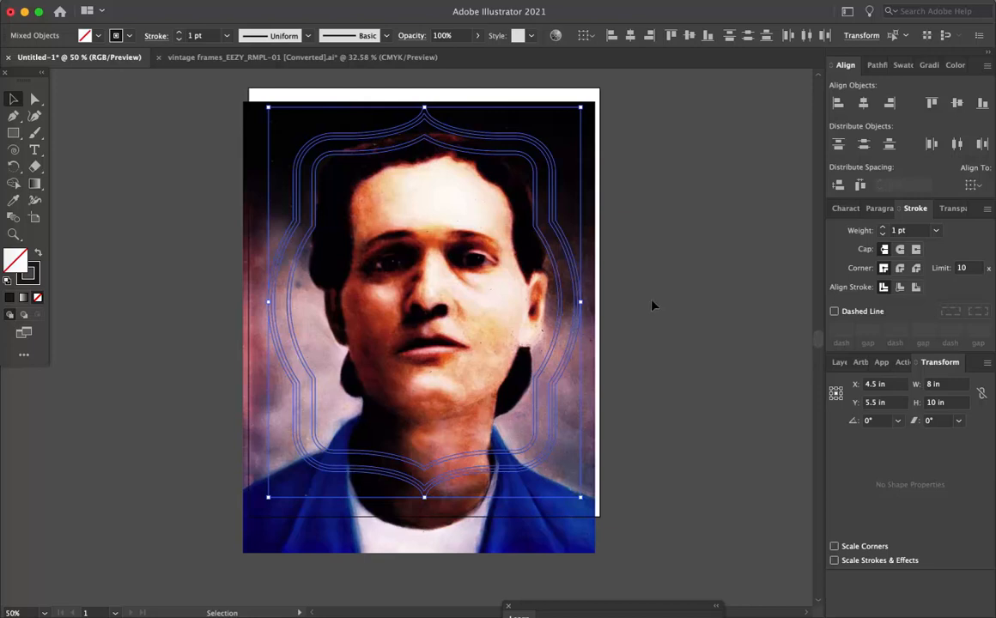
{"action": "left_click", "coordinate": [614, 129]}
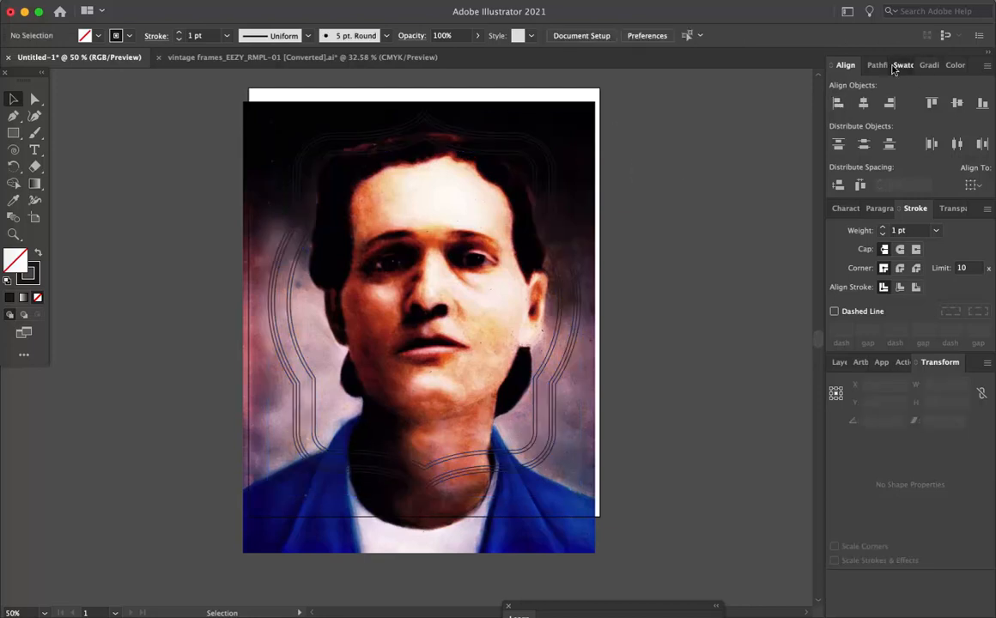
- Save the photo as a pattern swatch and delete the original image from the artboard
{"action": "left_click", "coordinate": [903, 67]}
{"action": "left_click", "coordinate": [577, 129]}
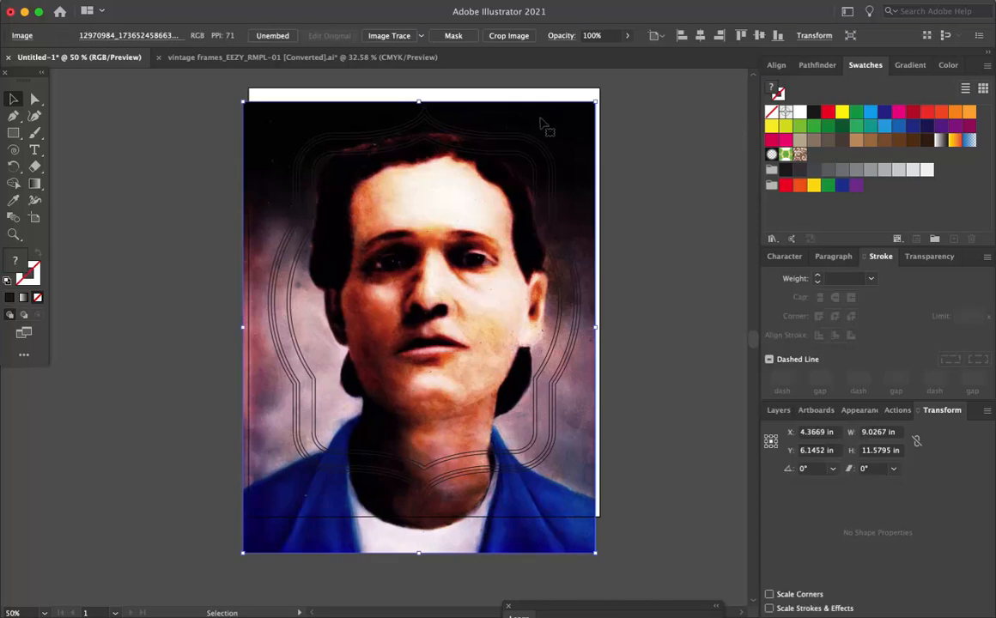
{"action": "left_click_drag", "start_coordinate": [502, 116], "coordinate": [816, 163]}
{"action": "key", "text": "Delete"}
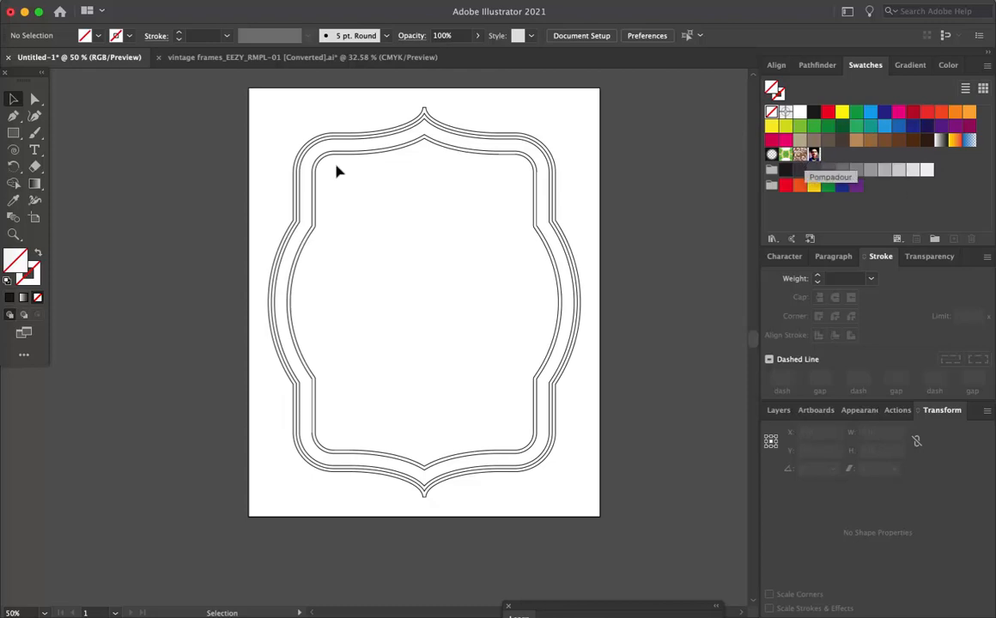
- Fill the whole frame with yellow, black and the green foliage pattern in turn, ending with the photo pattern swatch
{"action": "left_click_drag", "start_coordinate": [263, 102], "coordinate": [626, 407]}
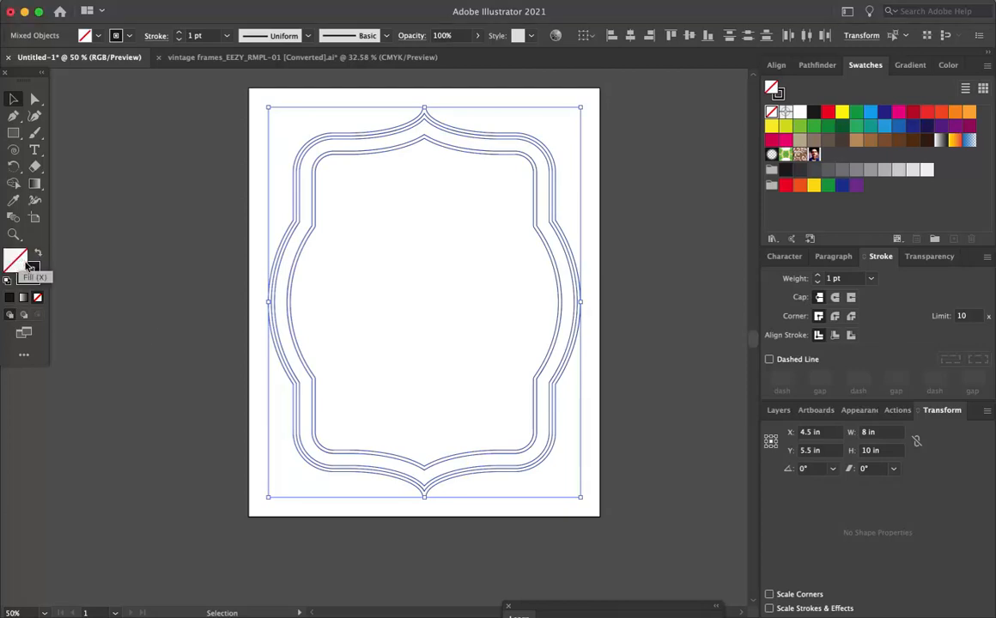
{"action": "left_click", "coordinate": [36, 273]}
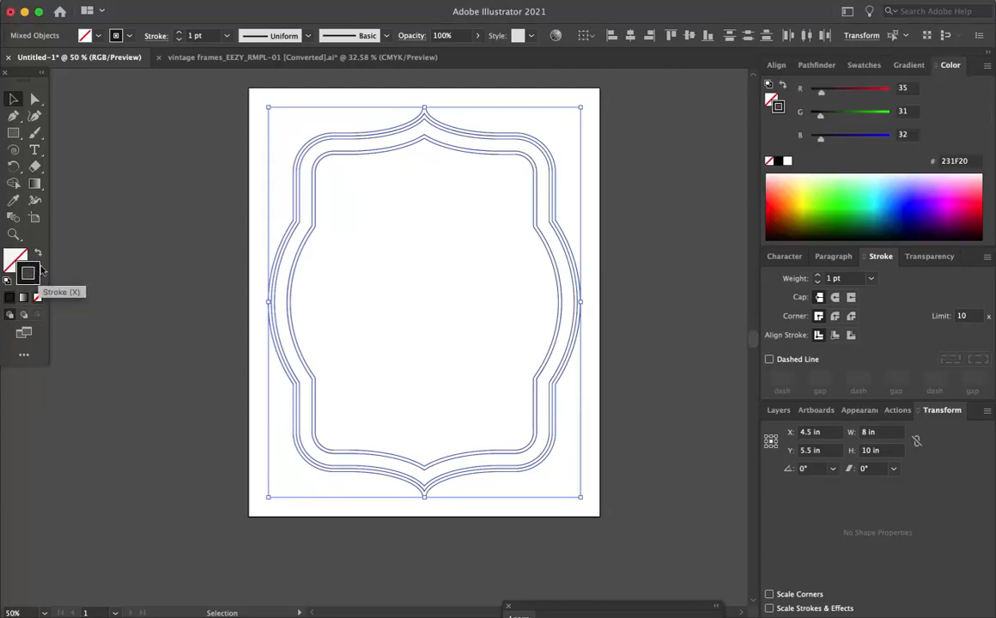
{"action": "left_click", "coordinate": [14, 258]}
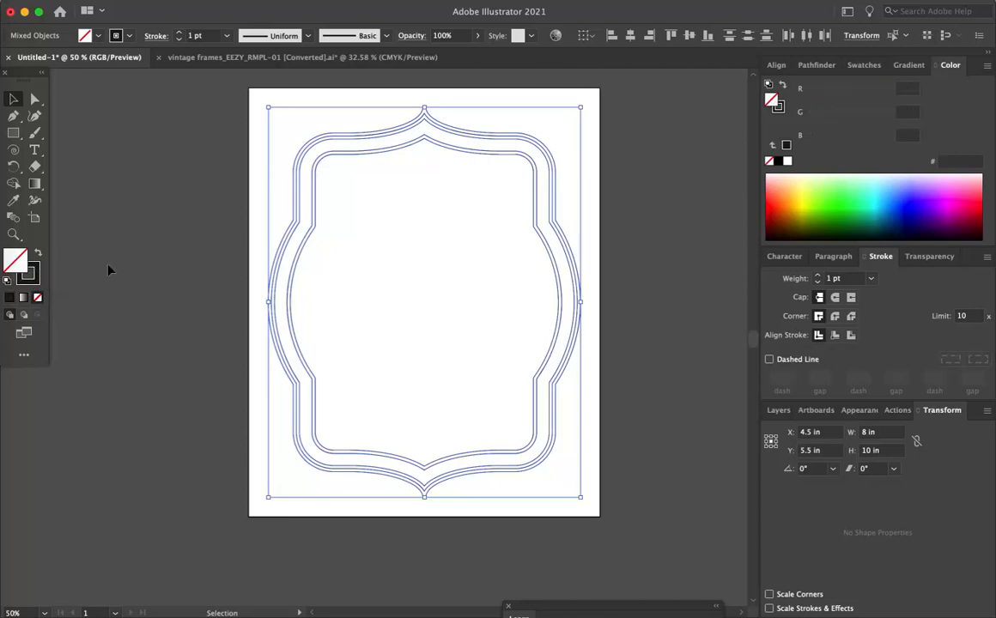
{"action": "left_click", "coordinate": [863, 65]}
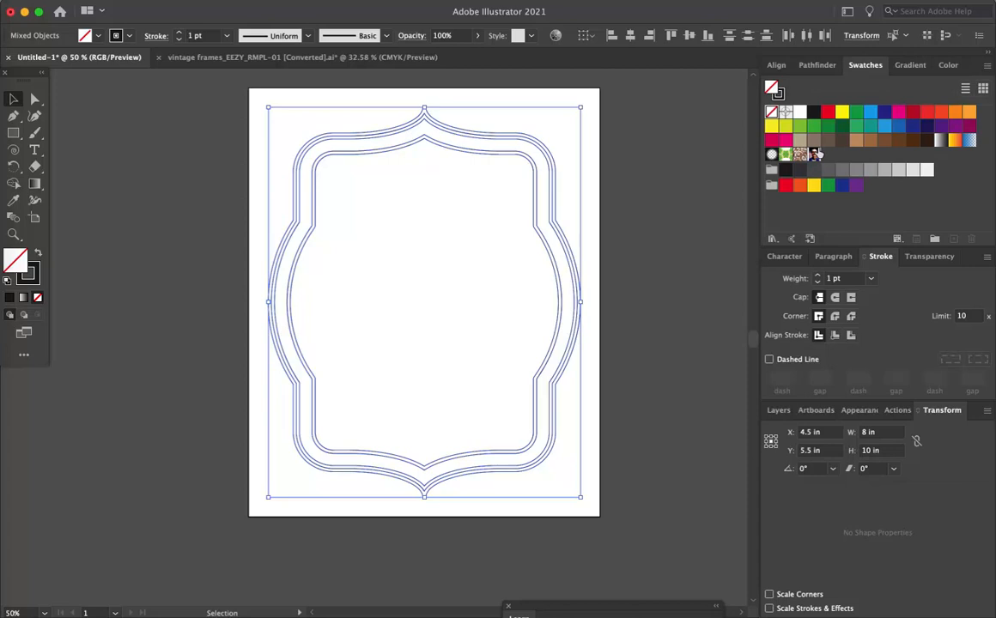
{"action": "left_click", "coordinate": [843, 112]}
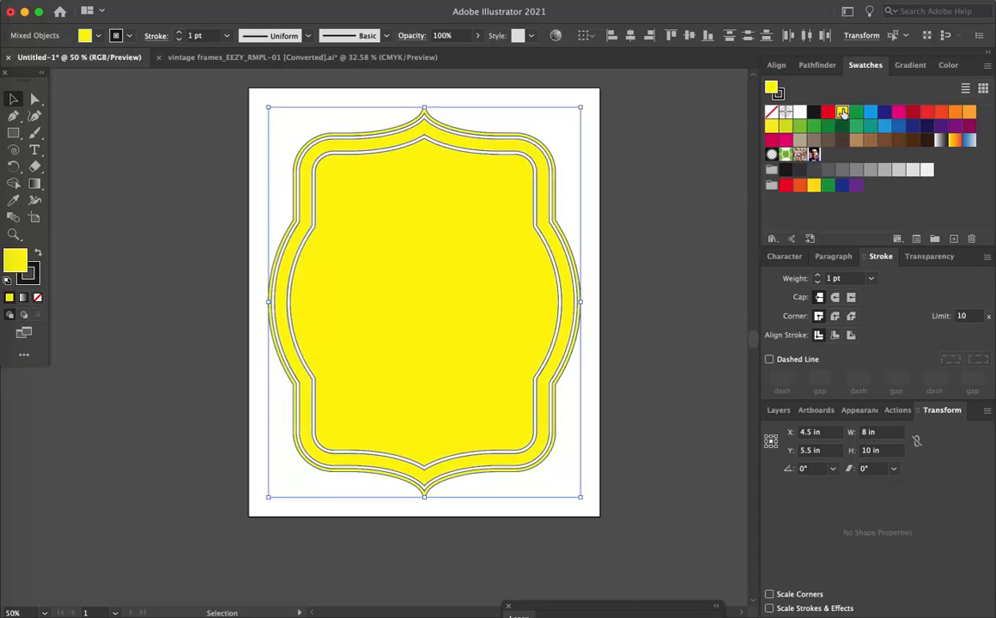
{"action": "left_click", "coordinate": [813, 113]}
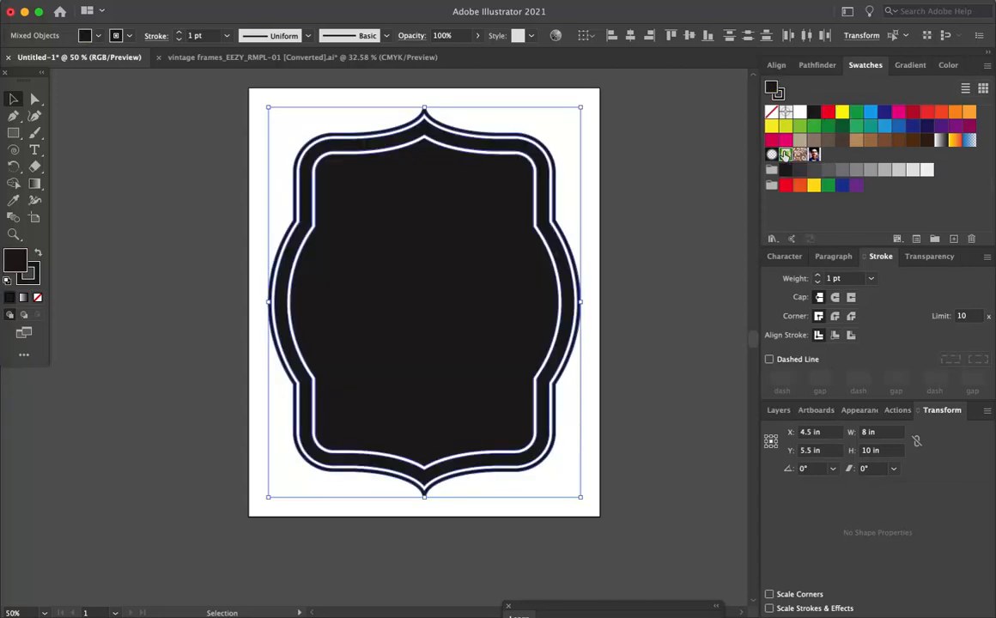
{"action": "left_click", "coordinate": [785, 155]}
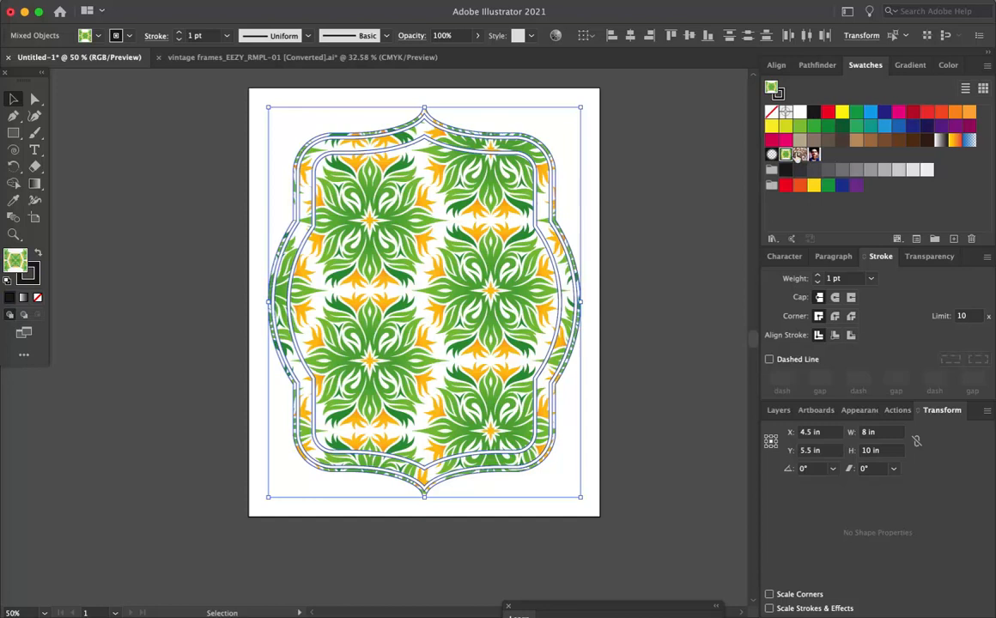
{"action": "left_click", "coordinate": [815, 155]}
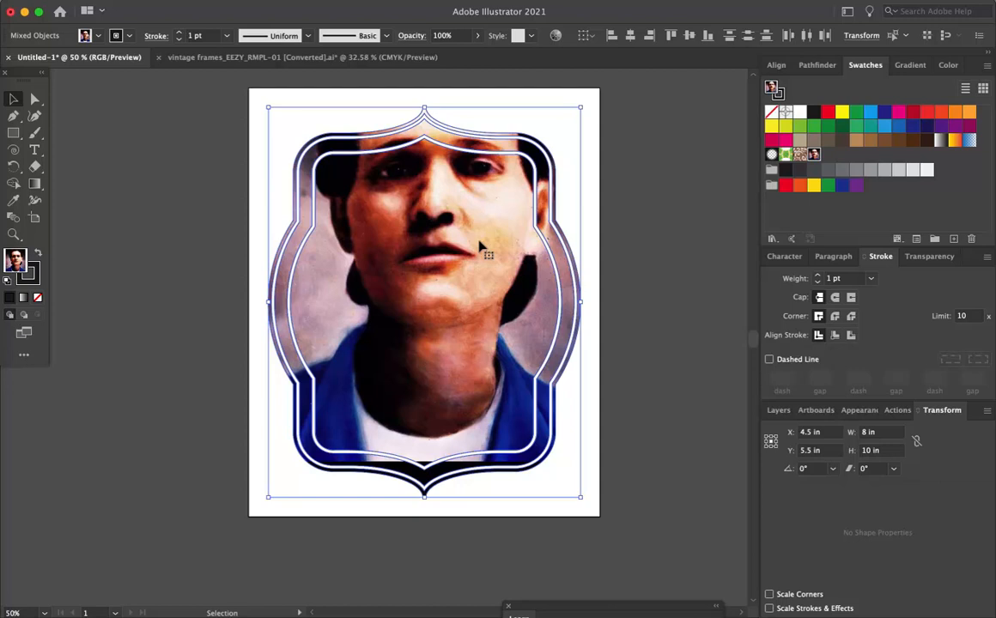
- Shift the photo pattern inside the frame, without moving the frame, to fit the whole face in it
{"action": "left_click_drag", "start_coordinate": [416, 193], "coordinate": [436, 214]}
{"action": "key", "text": "super+z"}
{"action": "key", "text": "super+z"}
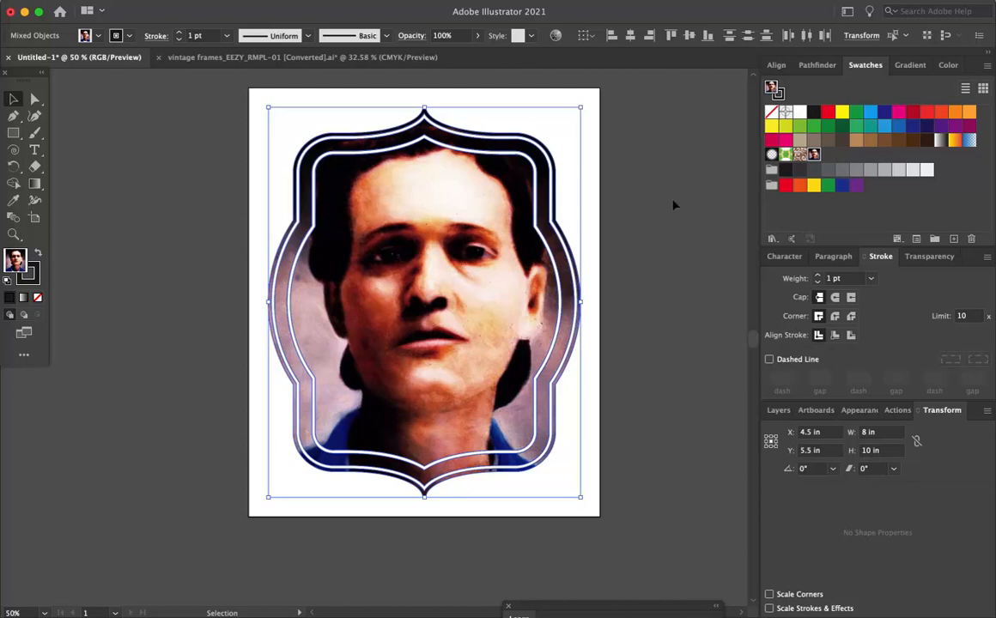
- Refill the frame with black and delete the photo pattern swatch
{"action": "left_click", "coordinate": [815, 114]}
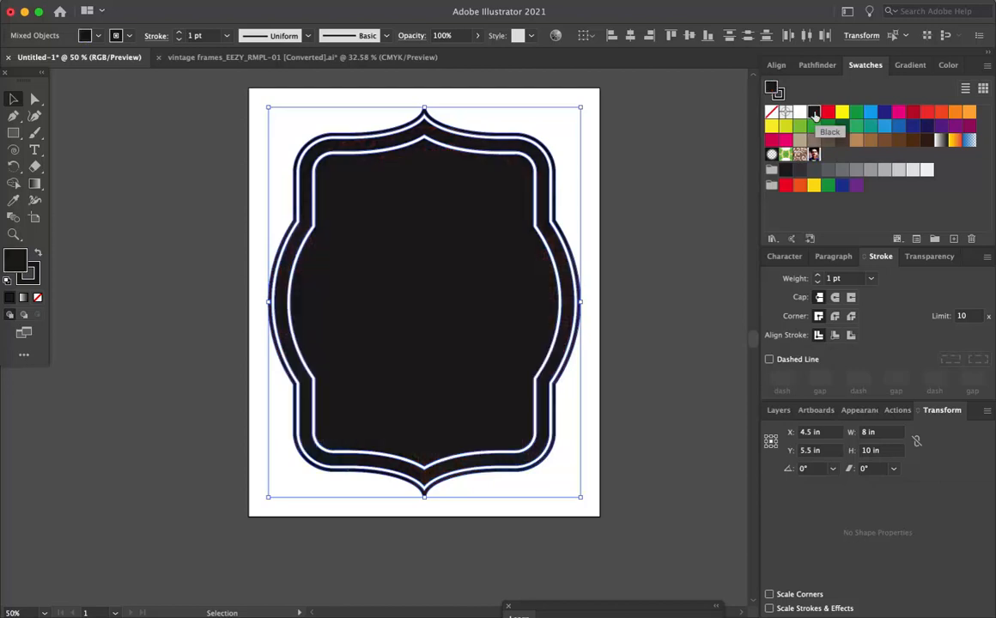
{"action": "left_click", "coordinate": [709, 214]}
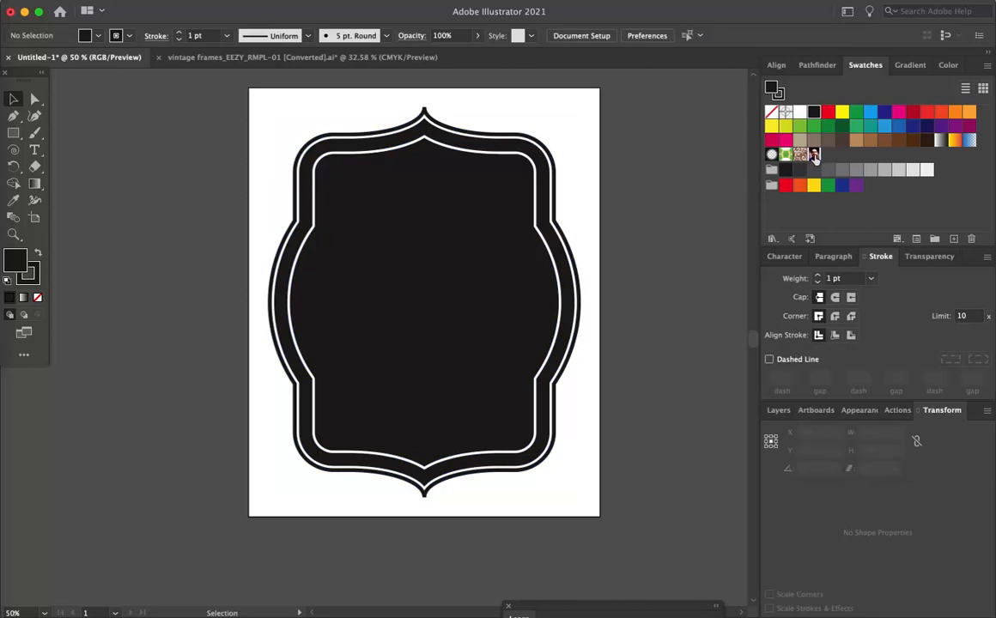
{"action": "left_click", "coordinate": [814, 154]}
{"action": "left_click", "coordinate": [971, 239]}
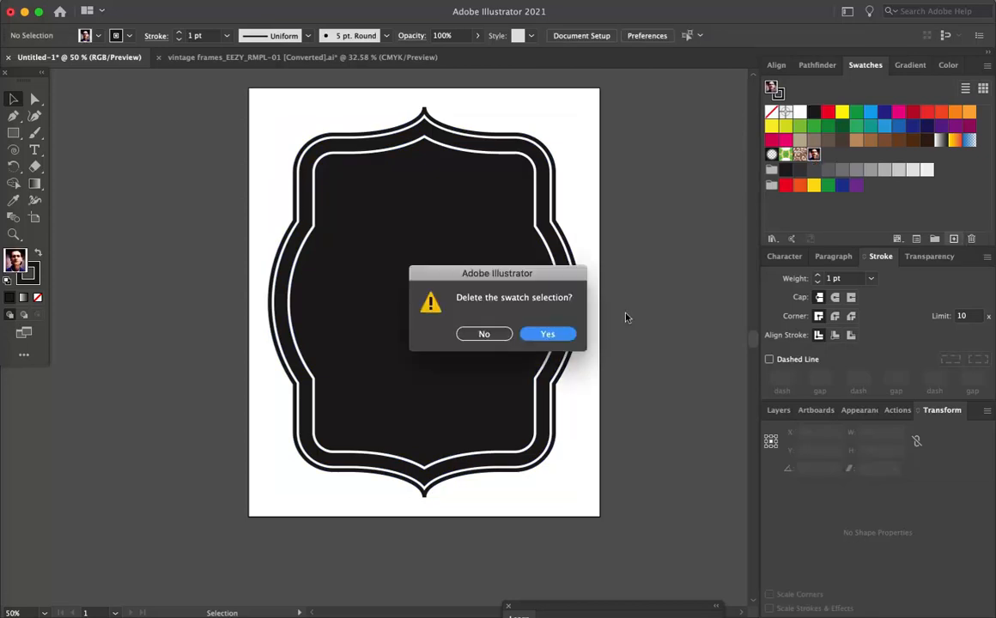
{"action": "key", "text": "Return"}
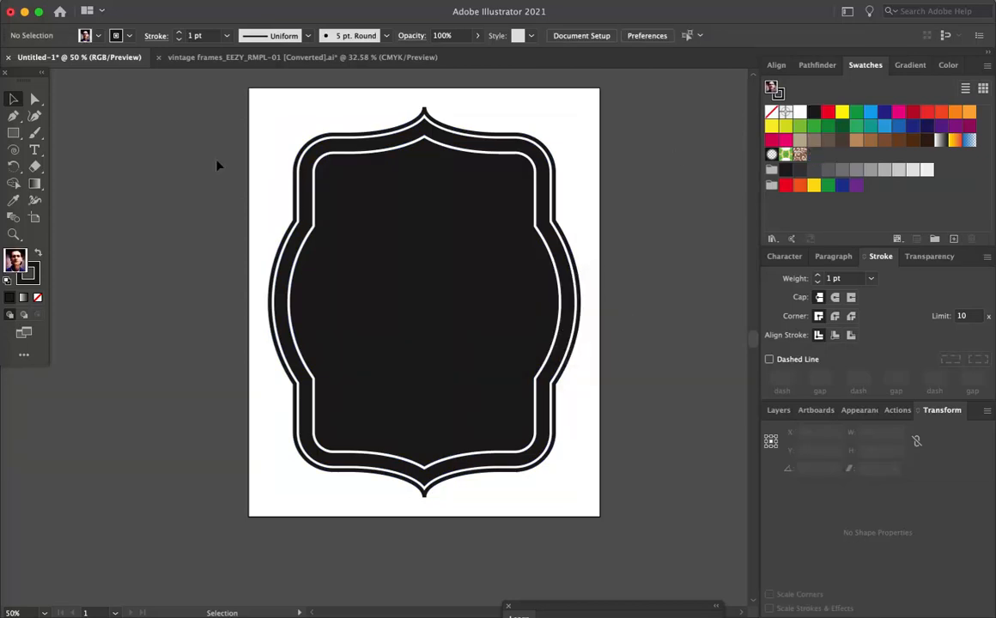
{"action": "left_click", "coordinate": [158, 0]}
{"action": "left_click", "coordinate": [158, 0]}
{"action": "left_click", "coordinate": [158, 0]}
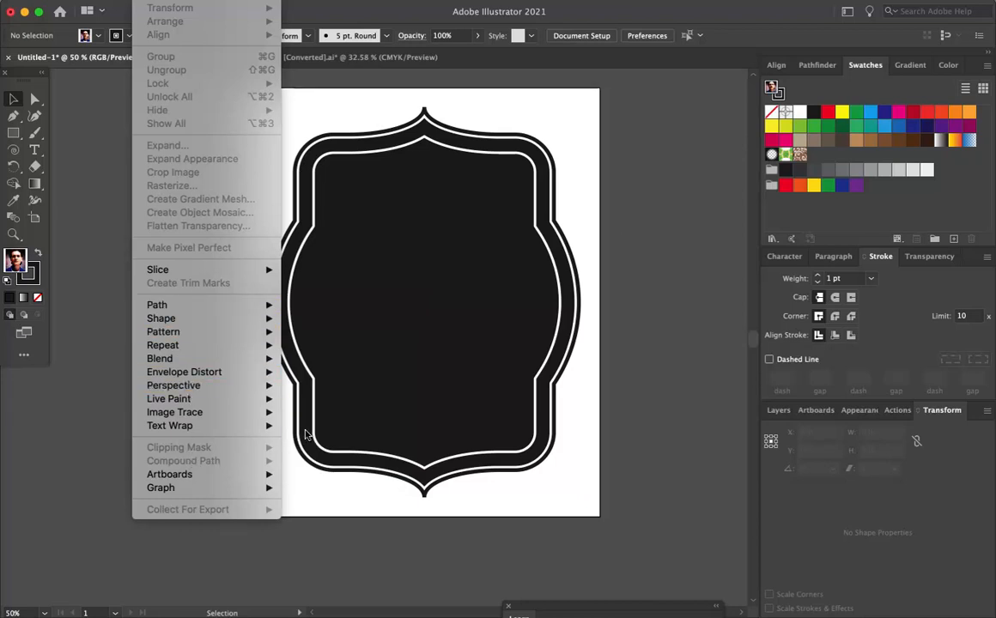
{"action": "left_click", "coordinate": [556, 151]}
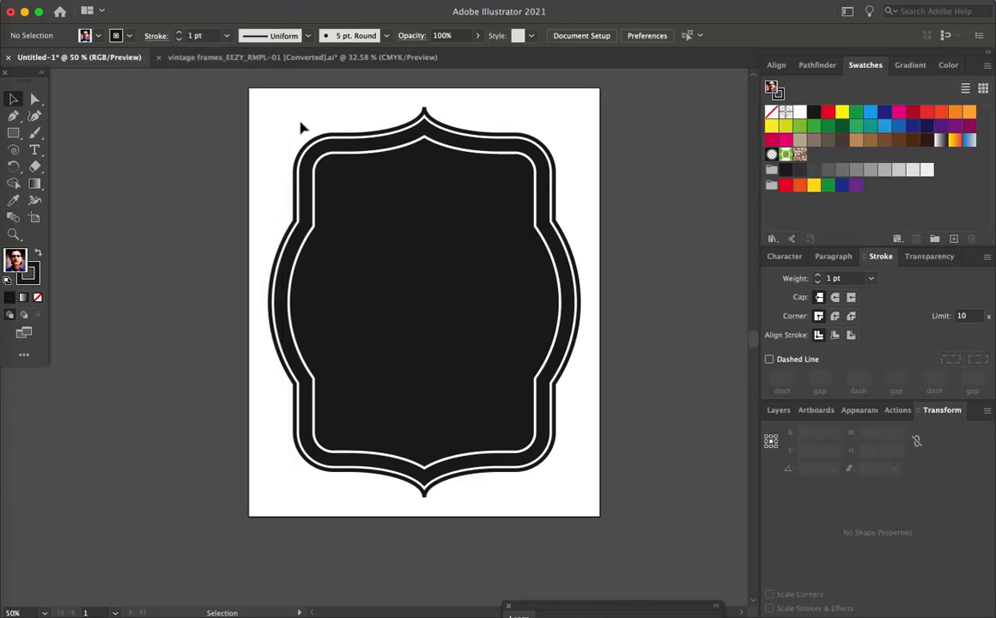
- Try moving the frame's black inner panel on its own, then undo the move
{"action": "left_click", "coordinate": [294, 151]}
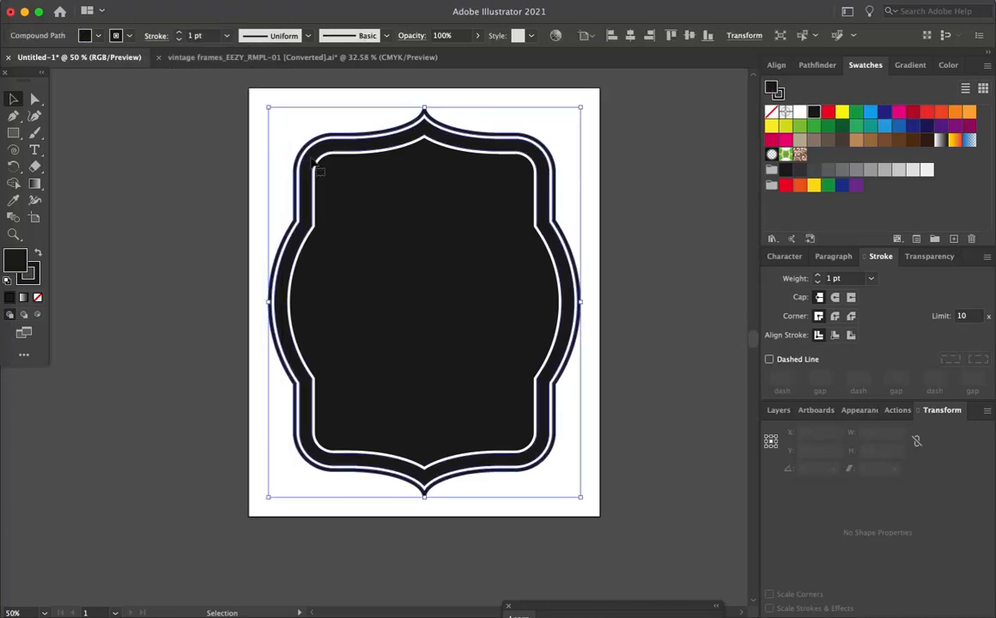
{"action": "left_click", "coordinate": [346, 179]}
{"action": "left_click_drag", "start_coordinate": [346, 182], "coordinate": [366, 196]}
{"action": "key", "text": "super+z"}
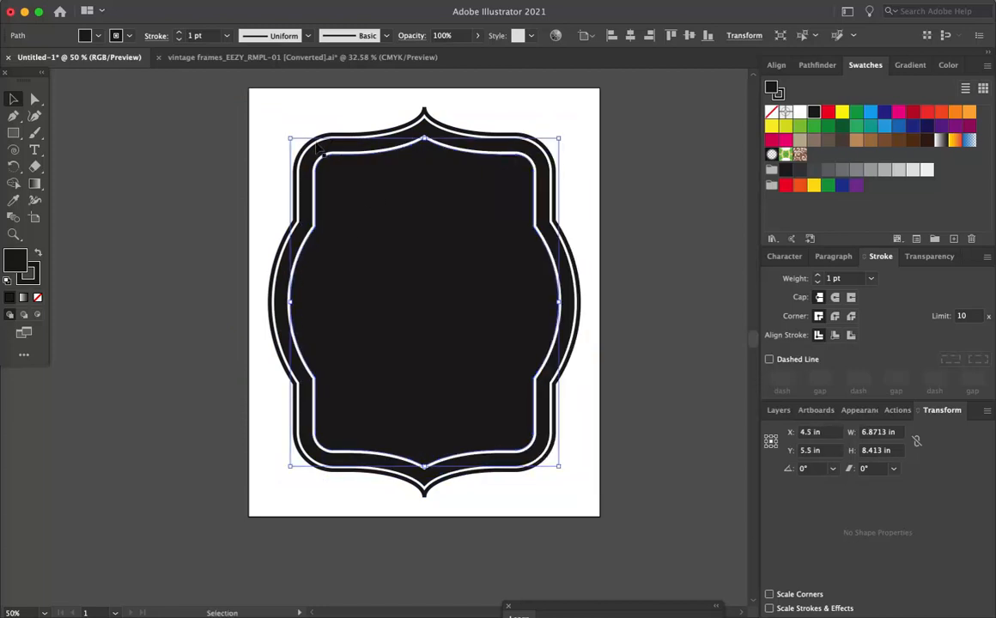
- Combine all pieces of the vintage frame into a single compound path and deselect it
{"action": "key", "text": "super+a"}
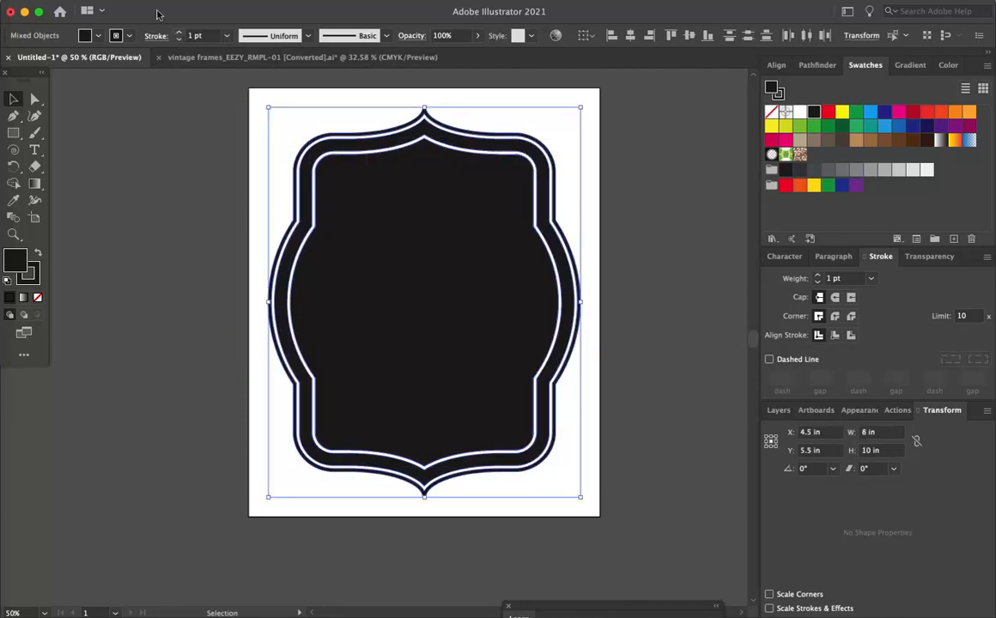
{"action": "left_click", "coordinate": [151, 9]}
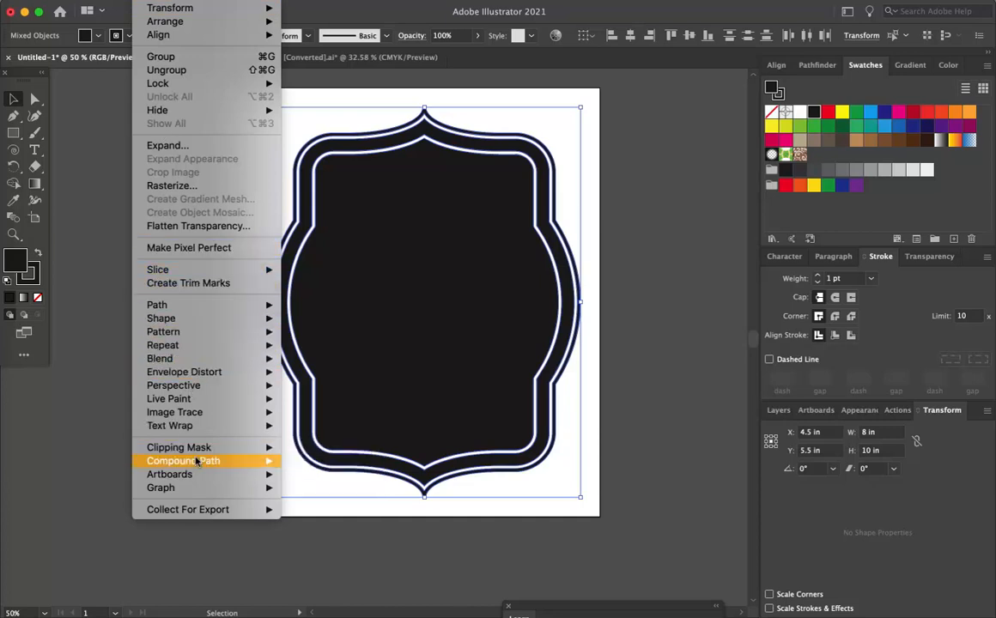
{"action": "mouse_move", "coordinate": [264, 461]}
{"action": "left_click", "coordinate": [304, 461]}
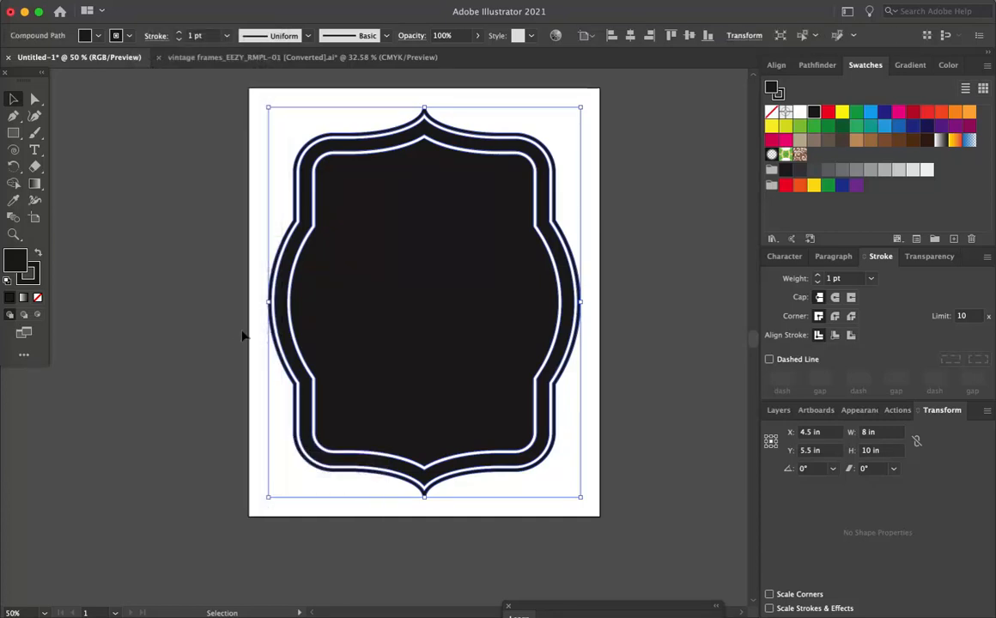
{"action": "left_click", "coordinate": [236, 332]}
{"action": "left_click", "coordinate": [283, 197]}
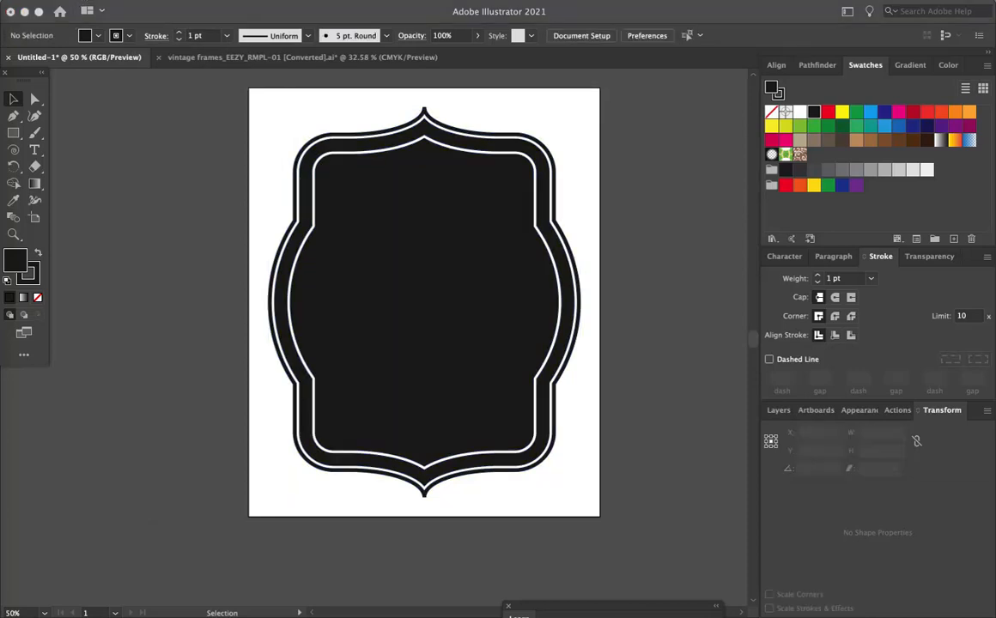
- Place the portrait photo from the Family Photo Album folder over the artboard, send it behind the frame and shift it slightly to the right
{"action": "left_click", "coordinate": [90, 9]}
{"action": "left_click", "coordinate": [110, 218]}
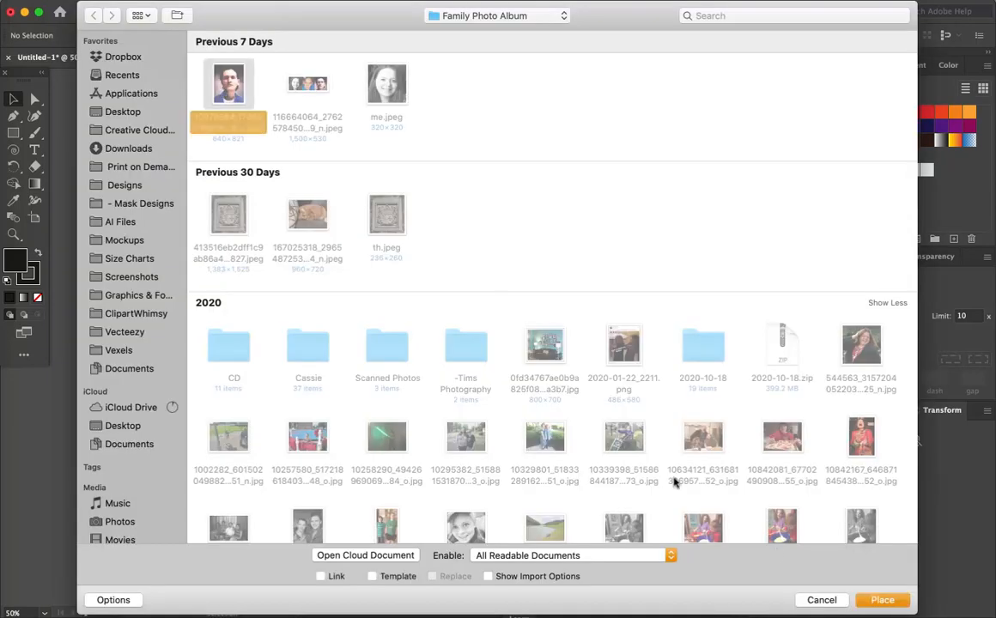
{"action": "left_click", "coordinate": [869, 599]}
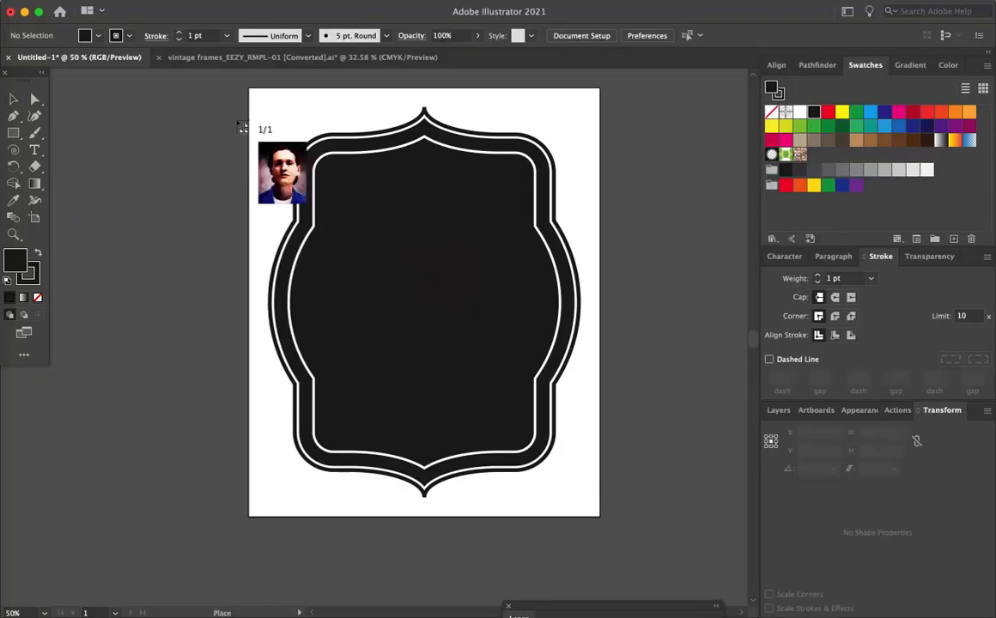
{"action": "left_click", "coordinate": [247, 105]}
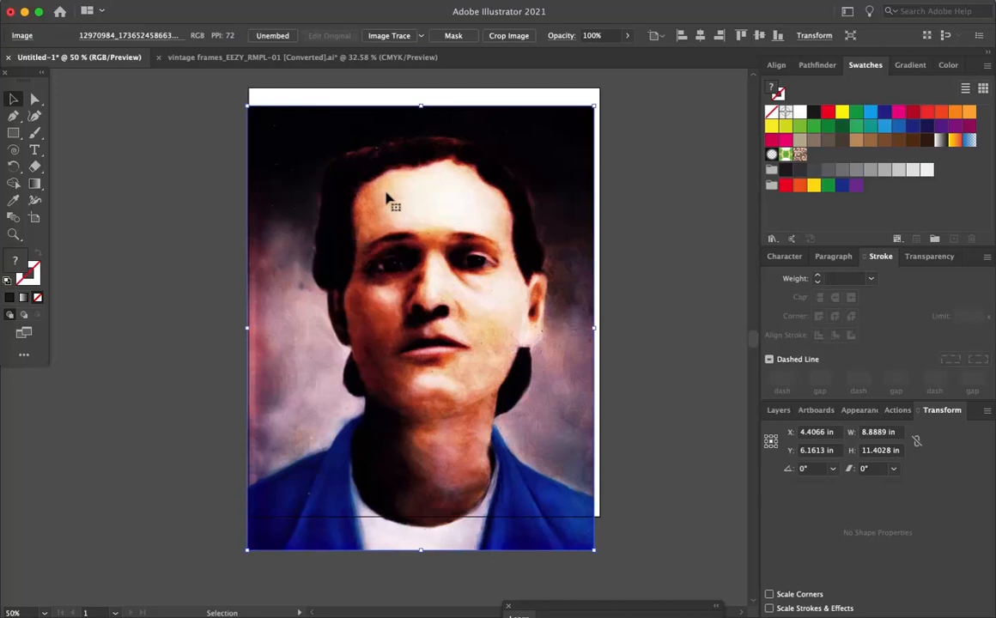
{"action": "key", "text": "super+shift+["}
{"action": "left_click_drag", "start_coordinate": [265, 133], "coordinate": [275, 125]}
{"action": "left_click", "coordinate": [200, 219]}
- Set the compound frame's fill to None, keeping its black stroke over the photo
{"action": "left_click", "coordinate": [427, 254]}
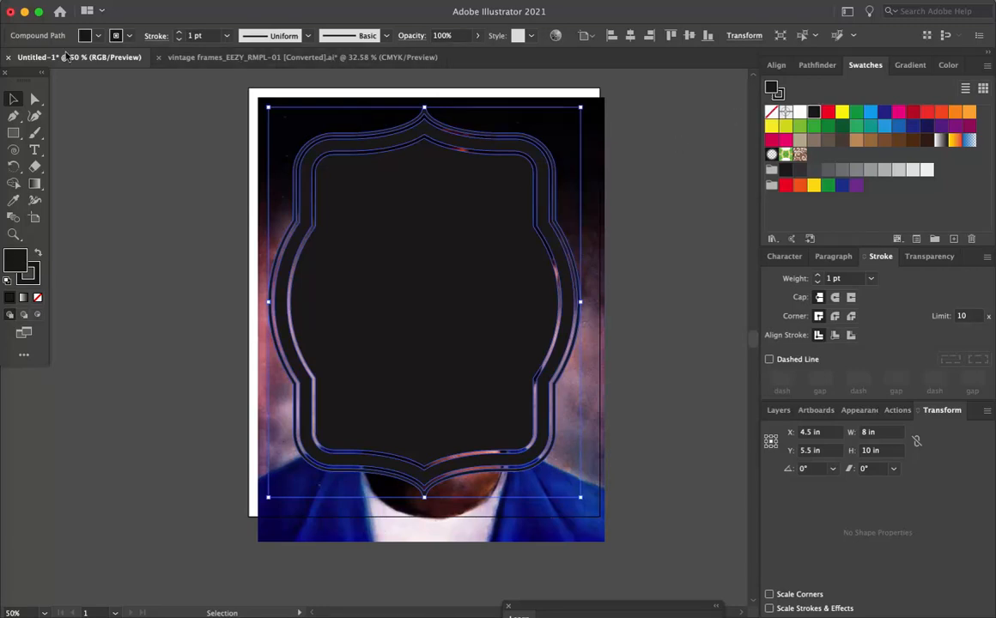
{"action": "left_click", "coordinate": [88, 39]}
{"action": "left_click", "coordinate": [12, 58]}
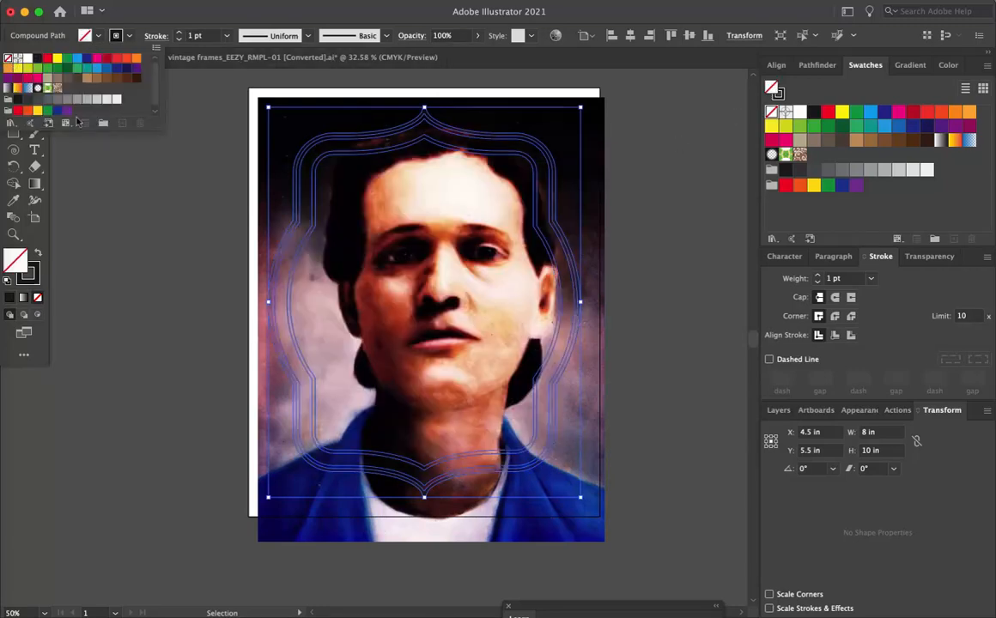
{"action": "left_click", "coordinate": [184, 165]}
{"action": "left_click", "coordinate": [185, 164]}
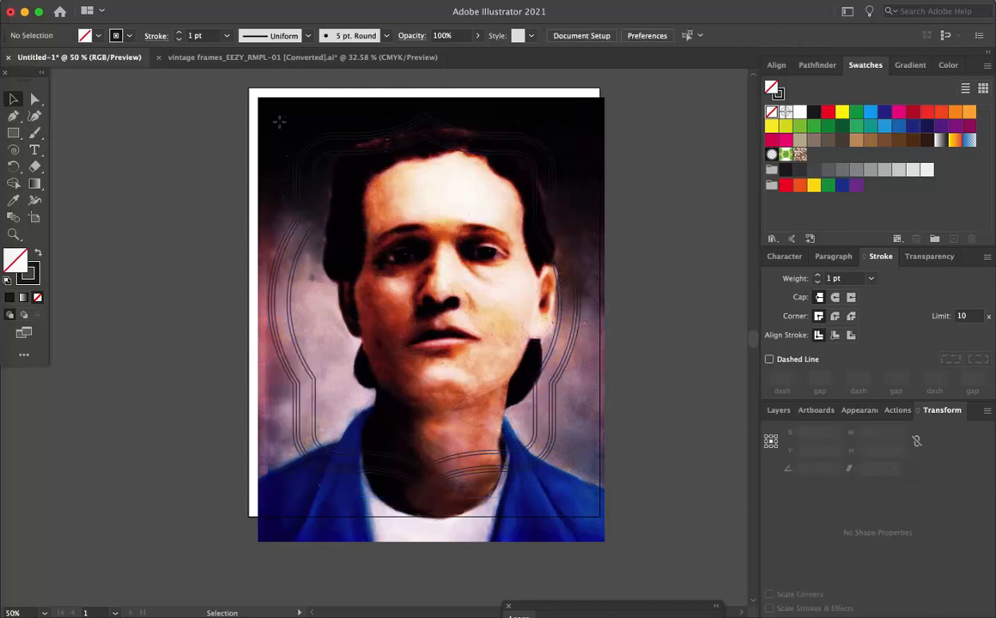
- Scale the photo to about 9.14 × 11.72 in and position it so the face fits within the frame outline
{"action": "left_click", "coordinate": [277, 117]}
{"action": "left_click_drag", "start_coordinate": [603, 540], "coordinate": [586, 517]}
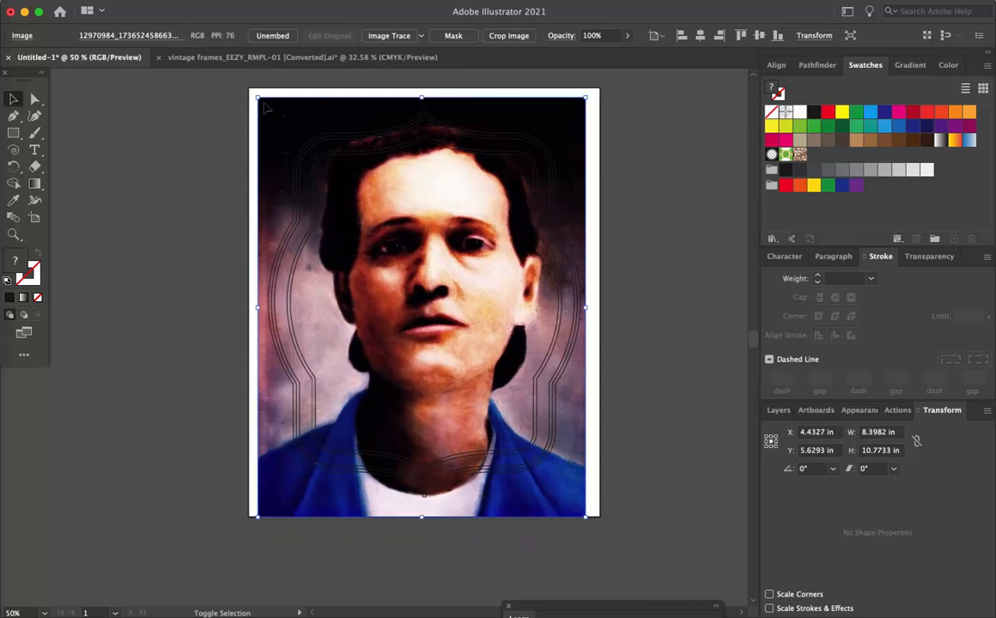
{"action": "left_click_drag", "start_coordinate": [256, 96], "coordinate": [264, 102]}
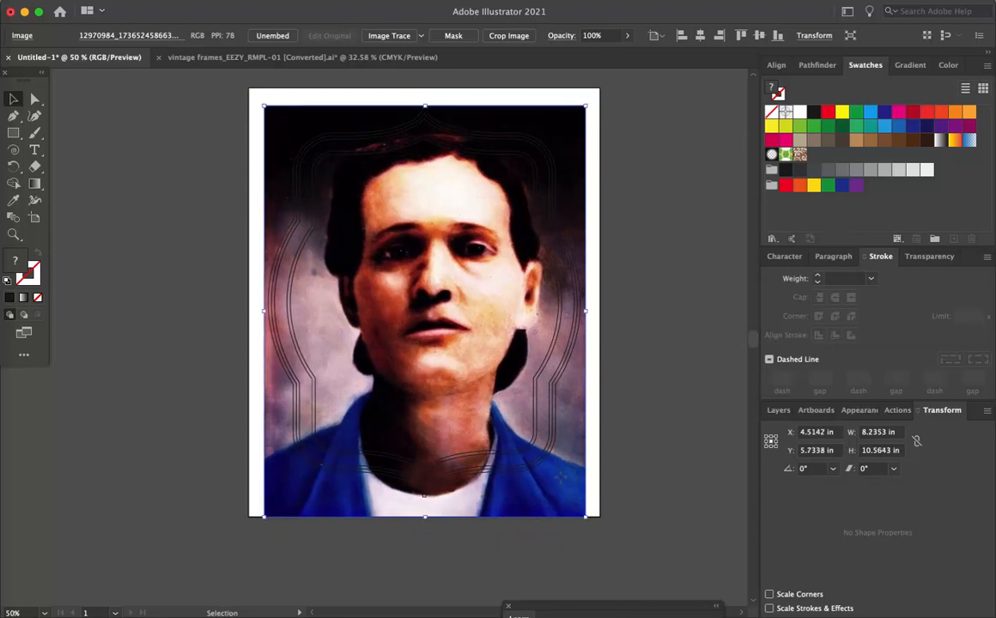
{"action": "left_click_drag", "start_coordinate": [573, 480], "coordinate": [562, 474]}
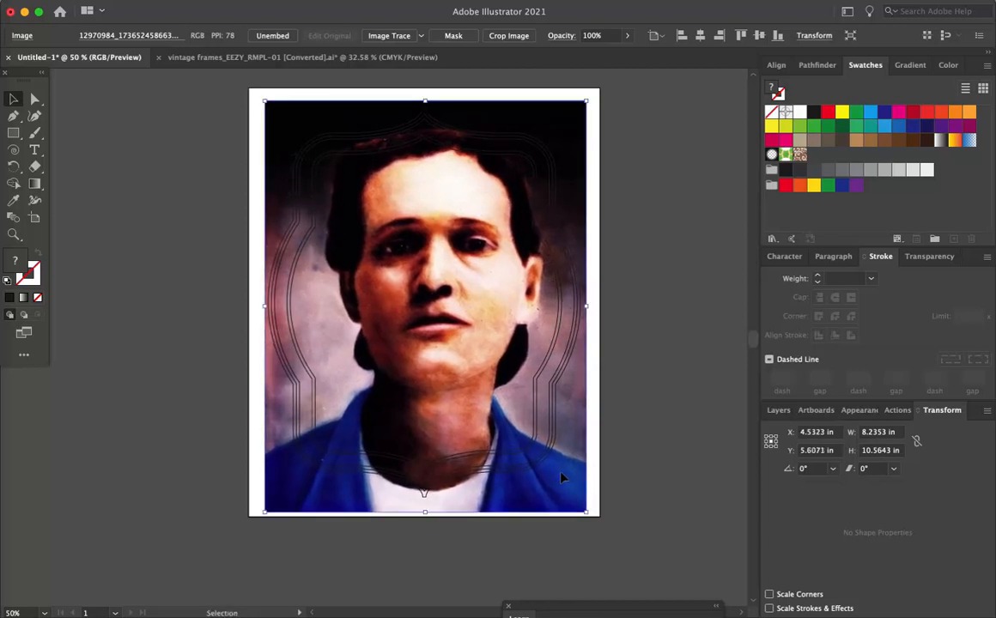
{"action": "left_click_drag", "start_coordinate": [588, 513], "coordinate": [559, 533]}
{"action": "left_click", "coordinate": [664, 273]}
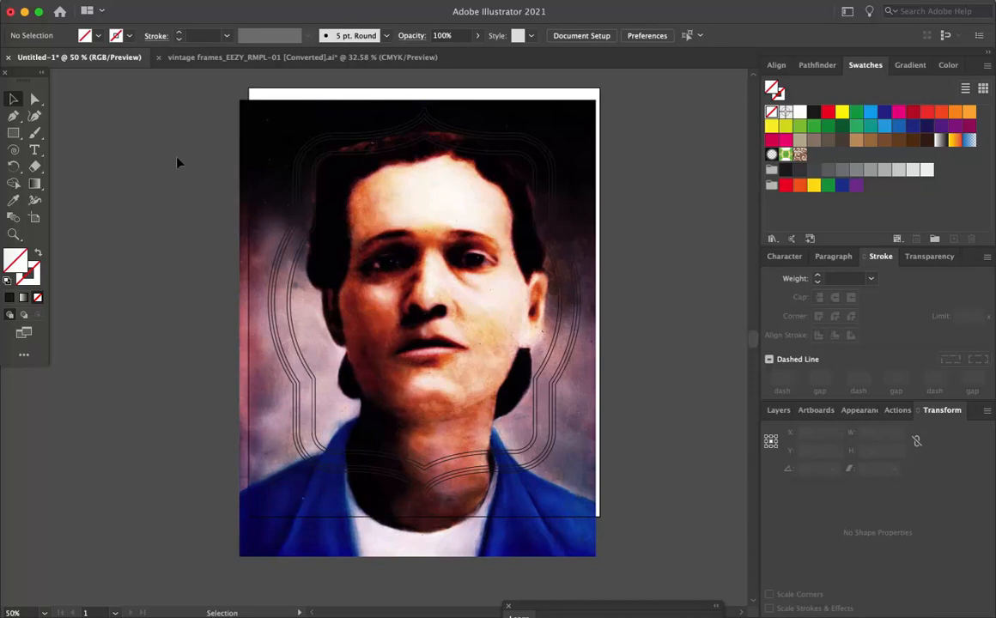
- Select the frame outline together with the photo and make a clipping mask from them
{"action": "left_click", "coordinate": [291, 293]}
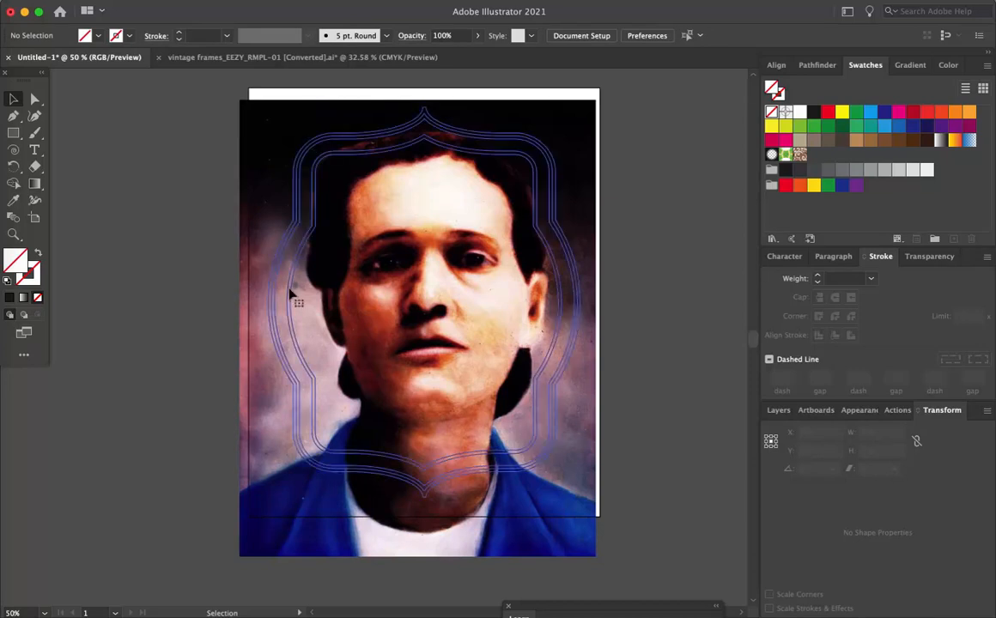
{"action": "left_click", "coordinate": [259, 195], "text": "shift"}
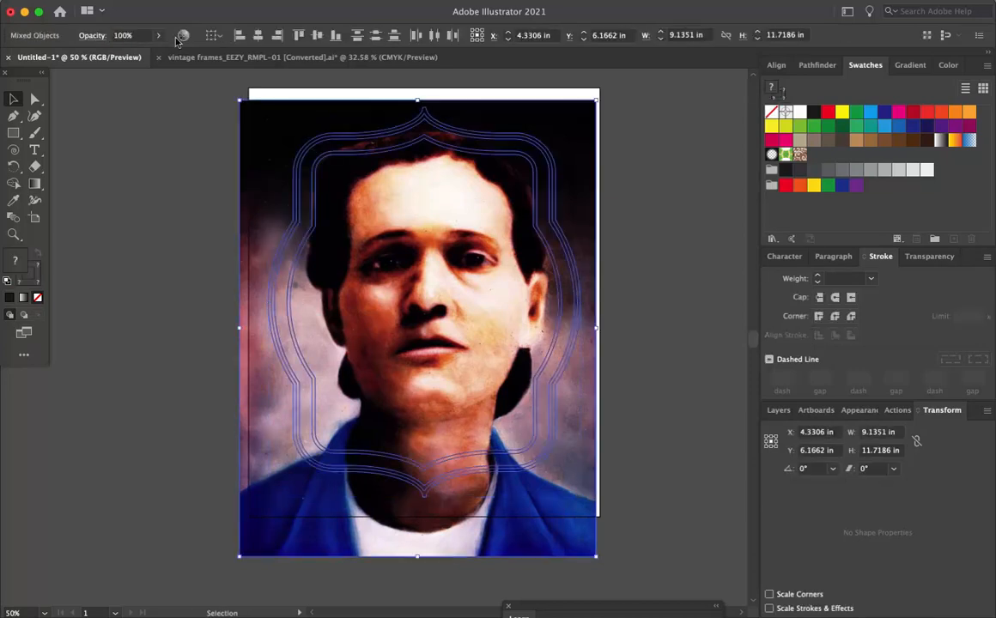
{"action": "left_click", "coordinate": [152, 1]}
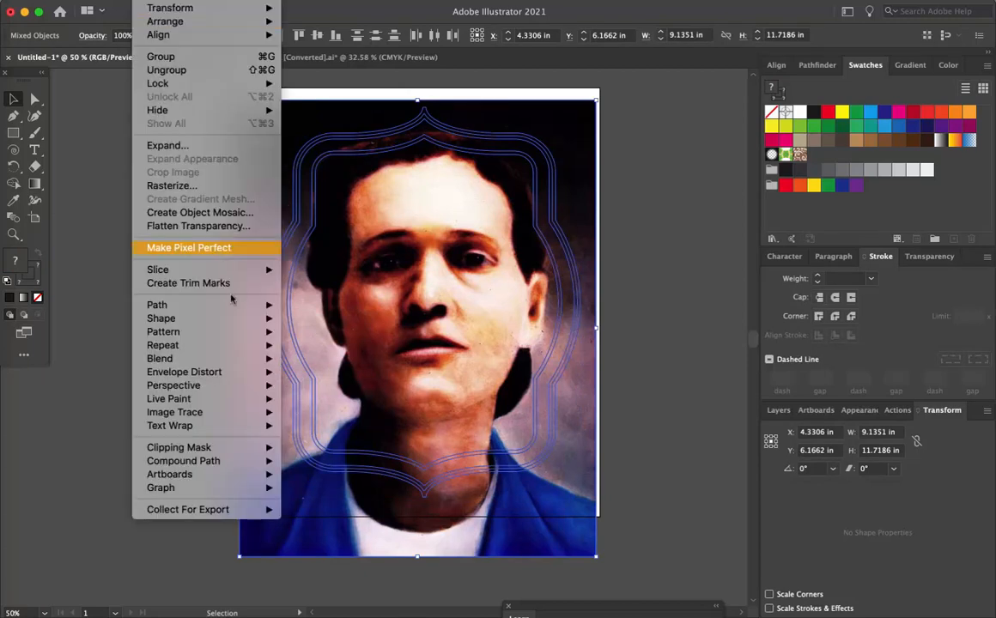
{"action": "mouse_move", "coordinate": [222, 450]}
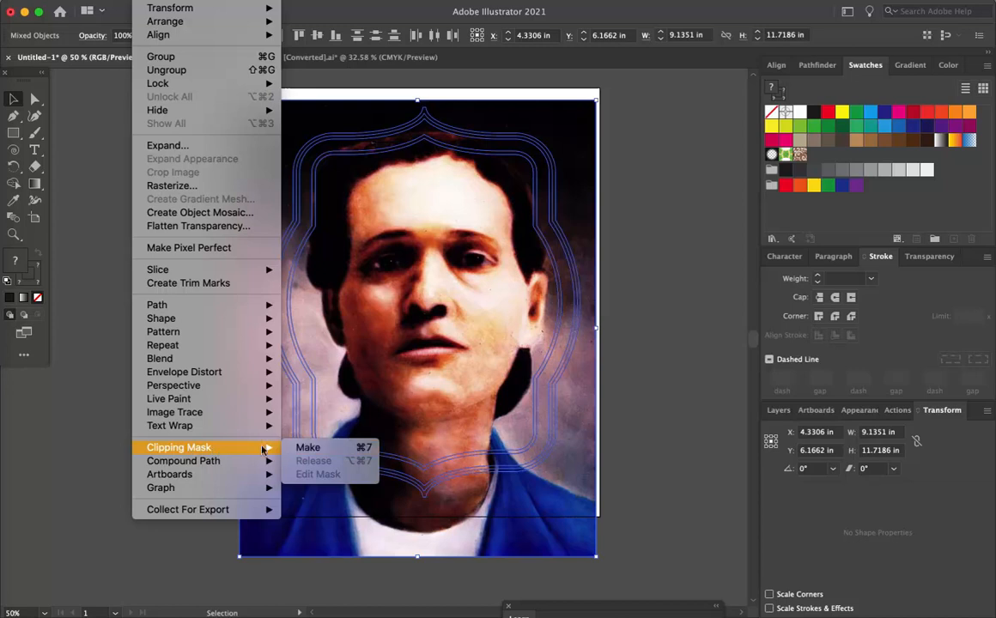
{"action": "left_click", "coordinate": [306, 448]}
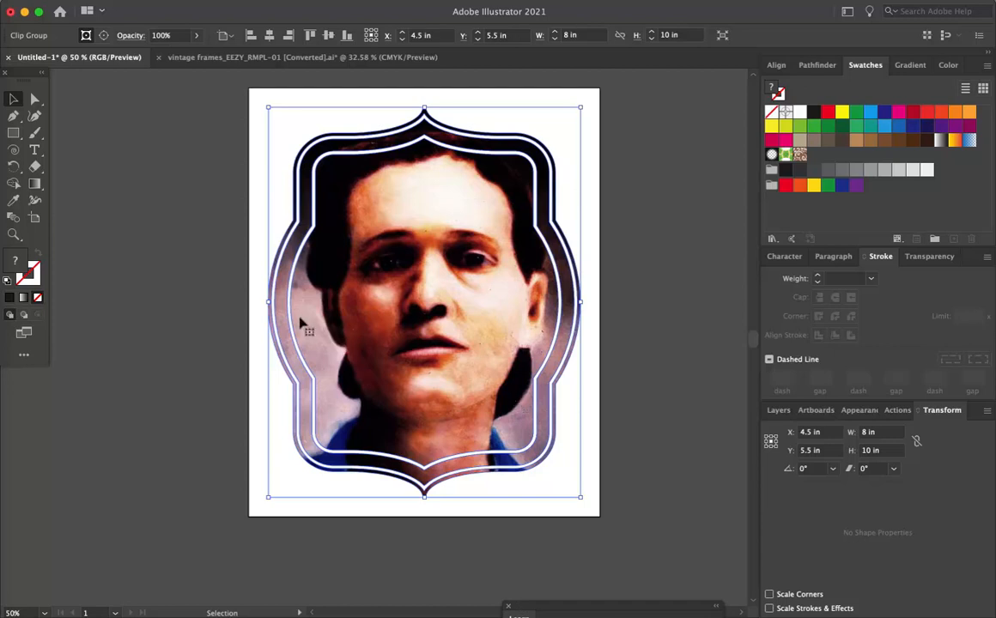
- Edit the clipping mask's contents to shift the photo slightly left and down inside the frame, then deselect it
{"action": "left_click", "coordinate": [154, 9]}
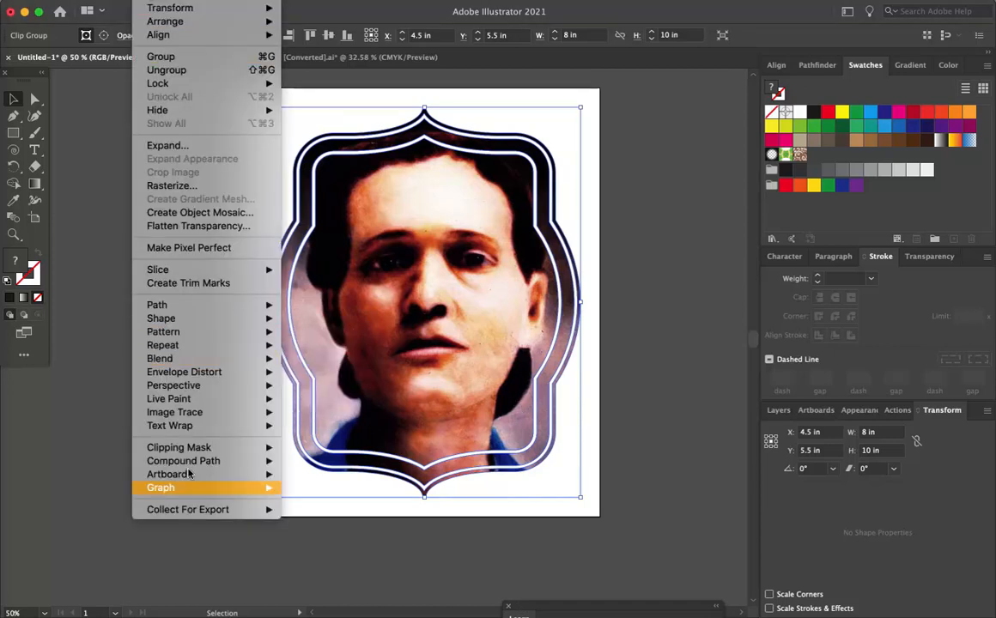
{"action": "mouse_move", "coordinate": [195, 444]}
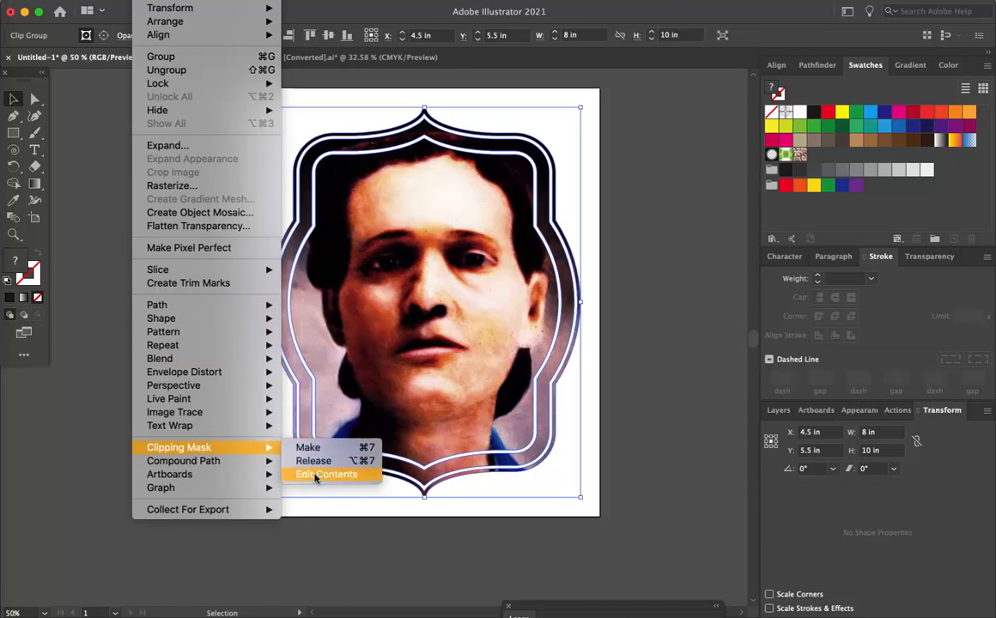
{"action": "left_click", "coordinate": [315, 478]}
{"action": "mouse_move", "coordinate": [451, 285]}
{"action": "left_mouse_down"}
{"action": "mouse_move", "coordinate": [429, 258]}
{"action": "mouse_move", "coordinate": [442, 324]}
{"action": "mouse_move", "coordinate": [462, 296]}
{"action": "mouse_move", "coordinate": [438, 283]}
{"action": "mouse_move", "coordinate": [463, 290]}
{"action": "mouse_move", "coordinate": [446, 316]}
{"action": "mouse_move", "coordinate": [447, 273]}
{"action": "mouse_move", "coordinate": [445, 364]}
{"action": "mouse_move", "coordinate": [451, 266]}
{"action": "mouse_move", "coordinate": [451, 382]}
{"action": "mouse_move", "coordinate": [456, 350]}
{"action": "mouse_move", "coordinate": [449, 371]}
{"action": "mouse_move", "coordinate": [429, 364]}
{"action": "mouse_move", "coordinate": [391, 385]}
{"action": "mouse_move", "coordinate": [347, 386]}
{"action": "mouse_move", "coordinate": [389, 389]}
{"action": "mouse_move", "coordinate": [490, 349]}
{"action": "mouse_move", "coordinate": [470, 347]}
{"action": "mouse_move", "coordinate": [494, 349]}
{"action": "mouse_move", "coordinate": [429, 326]}
{"action": "mouse_move", "coordinate": [460, 262]}
{"action": "mouse_move", "coordinate": [445, 272]}
{"action": "mouse_move", "coordinate": [455, 307]}
{"action": "mouse_move", "coordinate": [446, 309]}
{"action": "mouse_move", "coordinate": [449, 294]}
{"action": "left_mouse_up"}
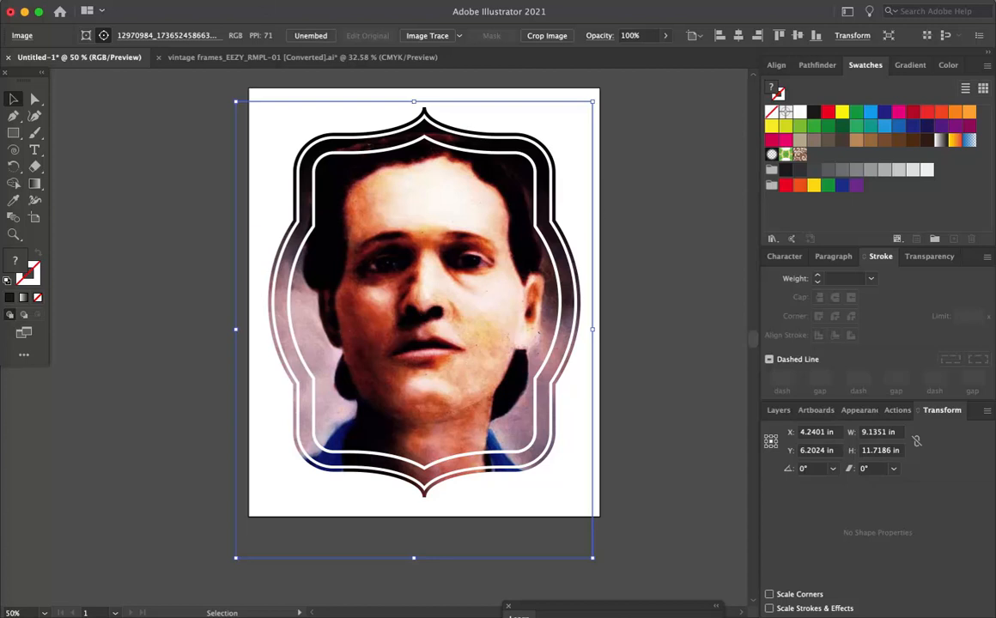
{"action": "left_click", "coordinate": [156, 1]}
{"action": "mouse_move", "coordinate": [203, 304]}
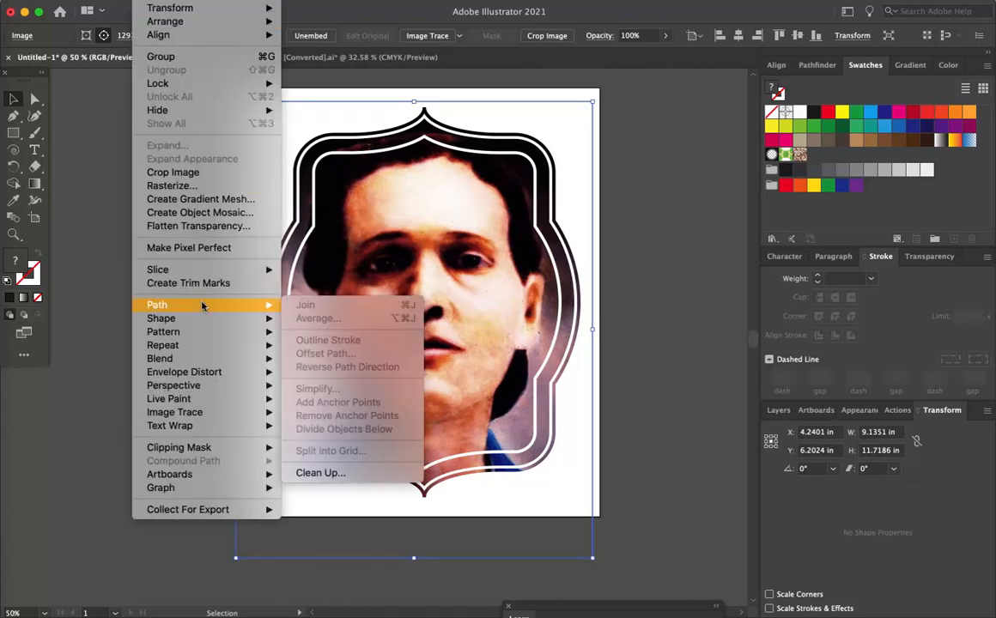
{"action": "mouse_move", "coordinate": [206, 447]}
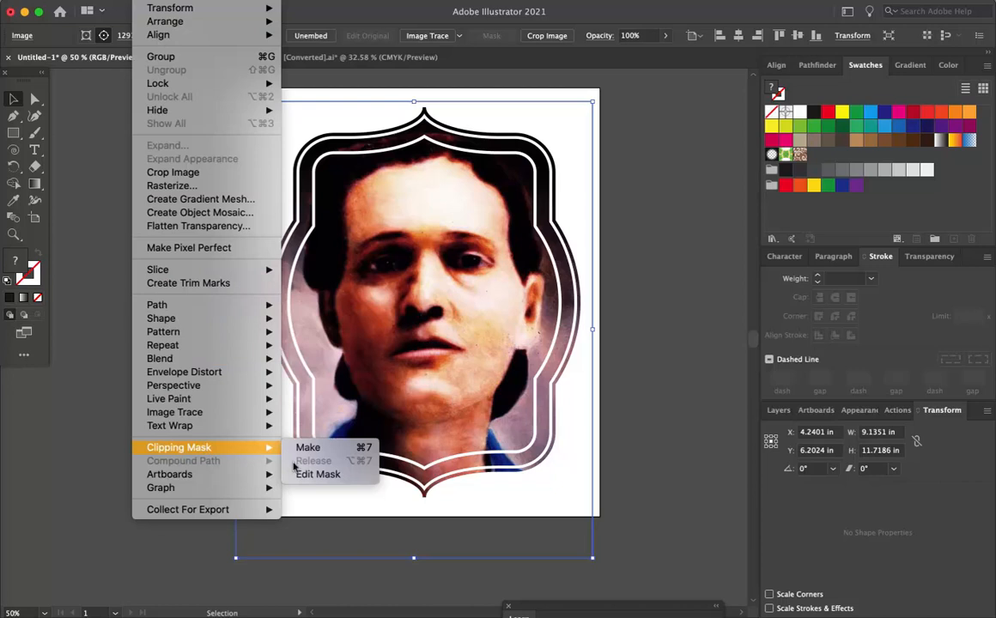
{"action": "key", "text": "super+7"}
{"action": "left_click", "coordinate": [658, 234]}
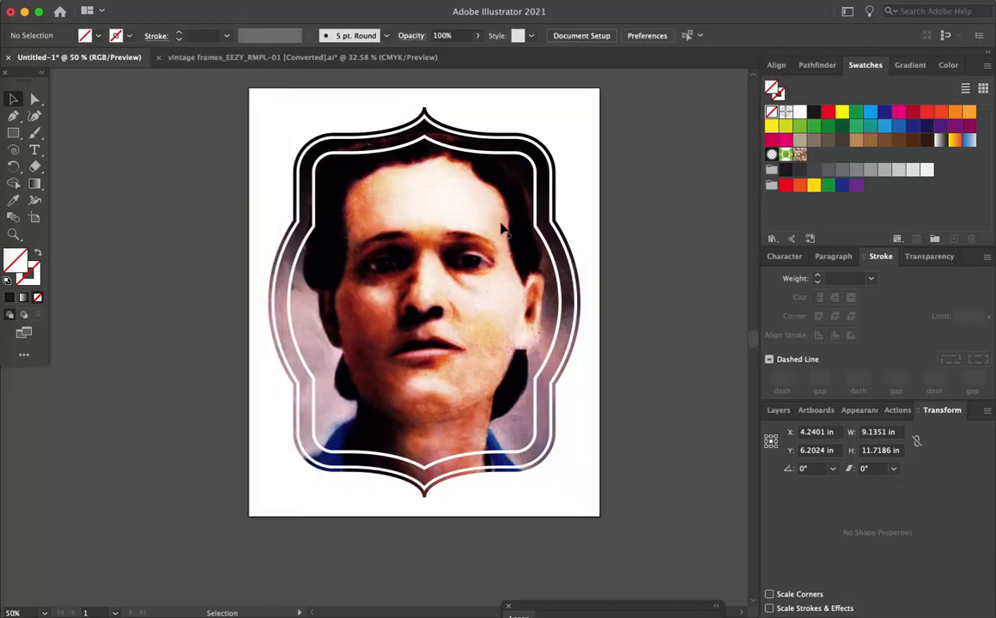
- Release the clipping mask on the framed photo and deselect everything
{"action": "left_click", "coordinate": [434, 227]}
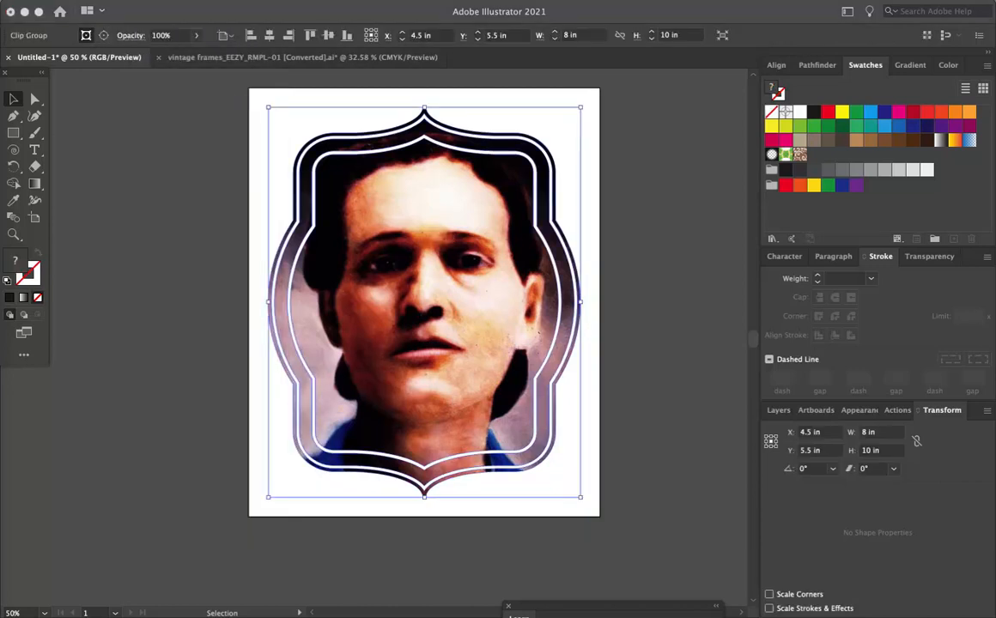
{"action": "left_click", "coordinate": [156, 0]}
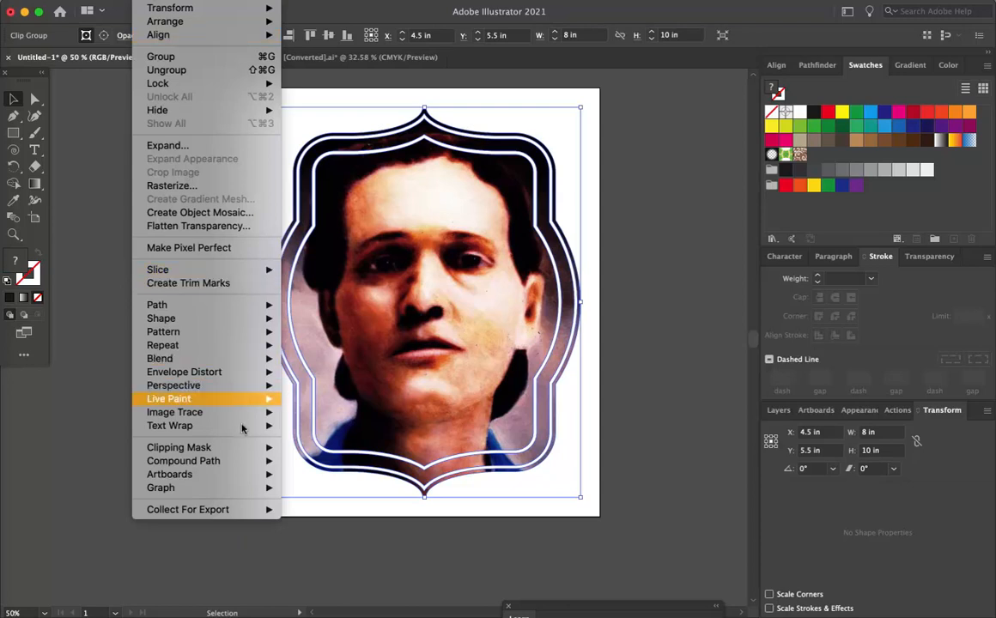
{"action": "mouse_move", "coordinate": [247, 445]}
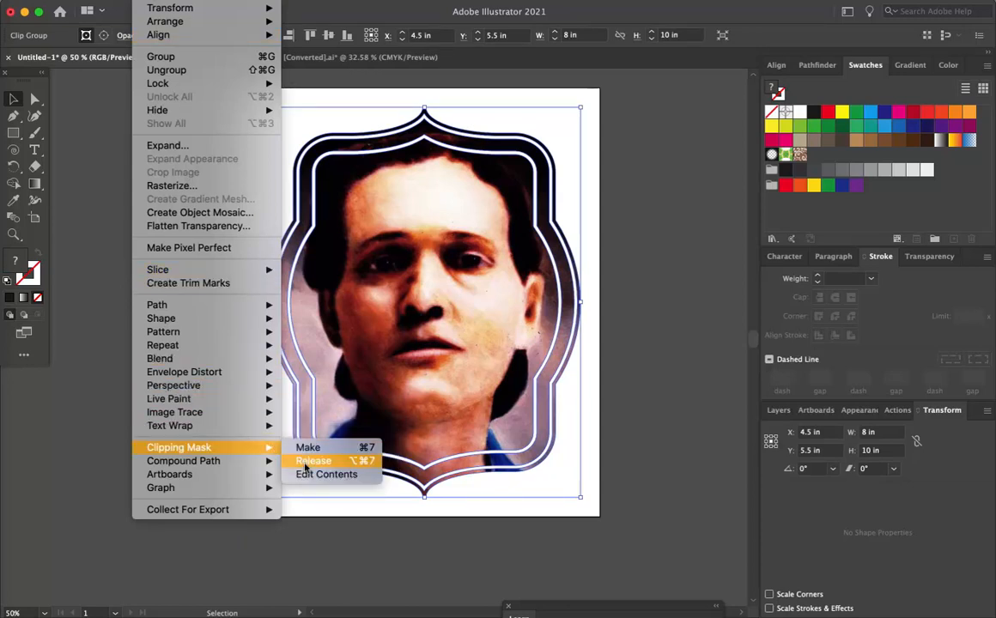
{"action": "left_click", "coordinate": [306, 462]}
{"action": "left_click", "coordinate": [652, 267]}
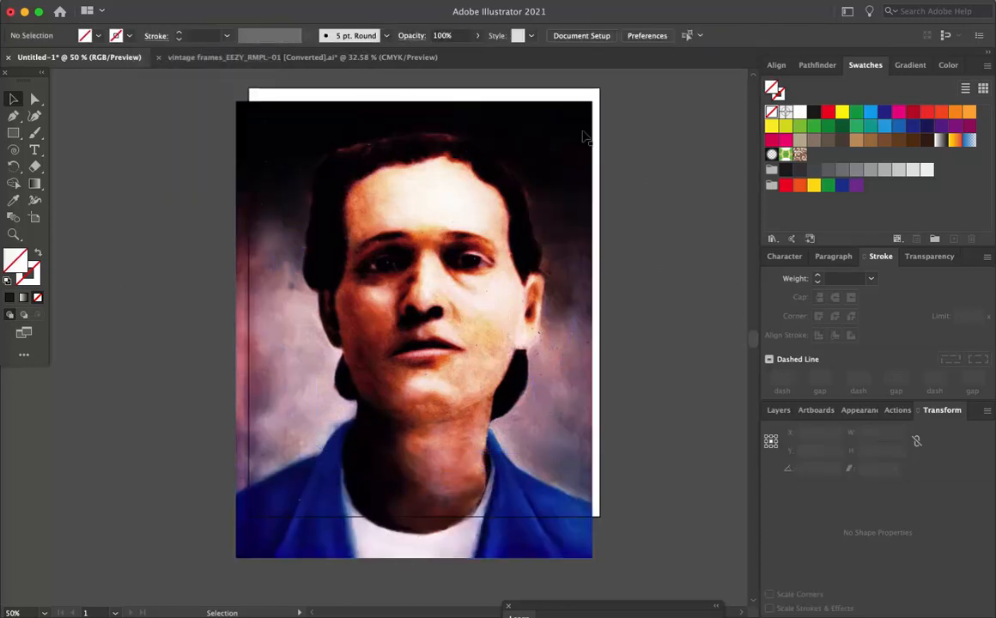
- Save the released photo as a pattern swatch and delete the photo from the artboard
{"action": "left_click", "coordinate": [582, 135]}
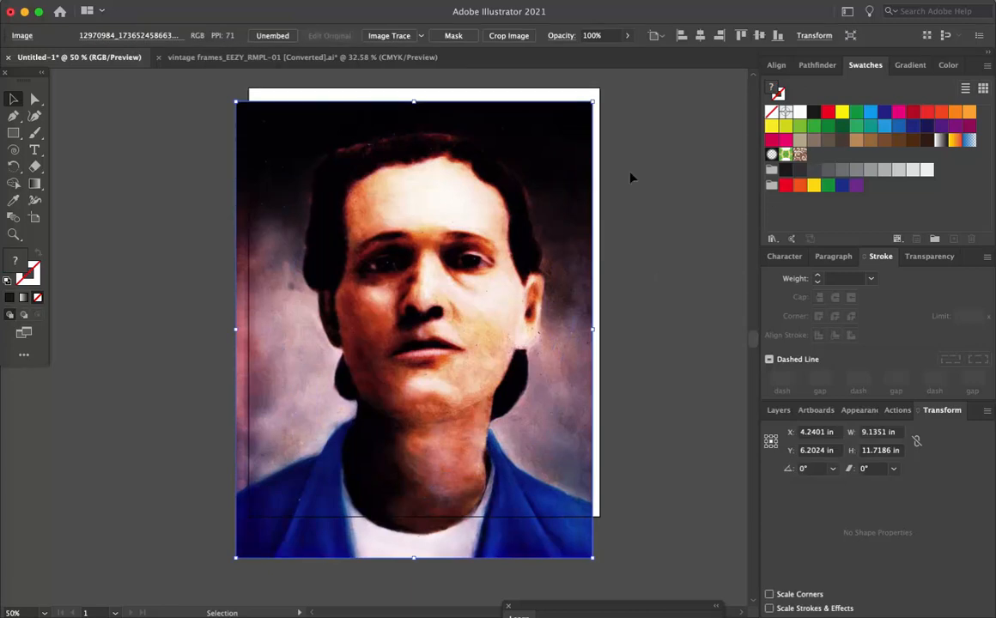
{"action": "left_click_drag", "start_coordinate": [568, 118], "coordinate": [816, 161]}
{"action": "key", "text": "Delete"}
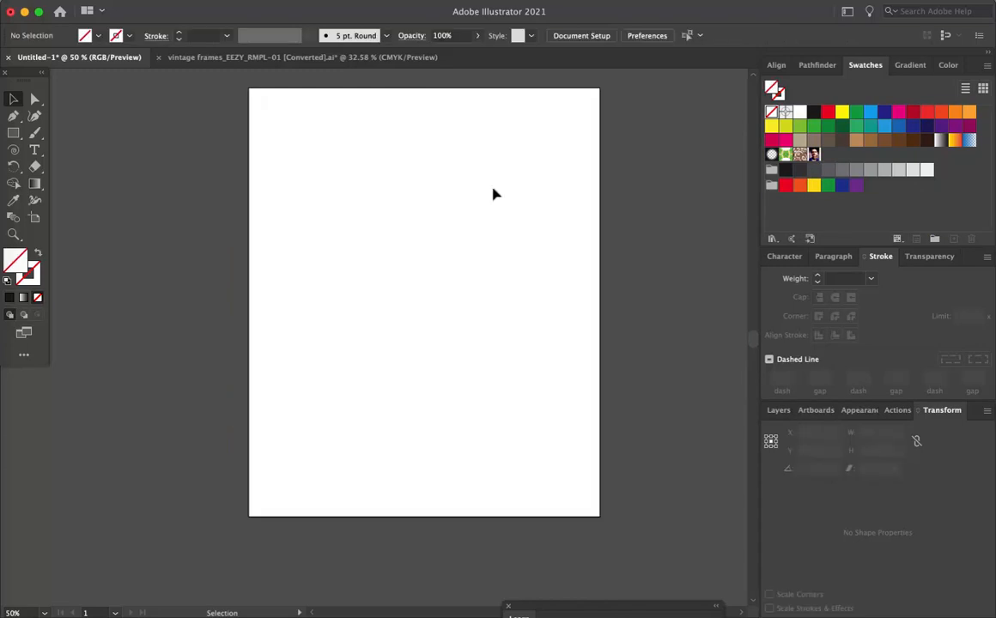
- Undo the photo's deletion, the new pattern swatch and the mask release, and reselect the clipped photo
{"action": "key", "text": "super+z"}
{"action": "key", "text": "super+z"}
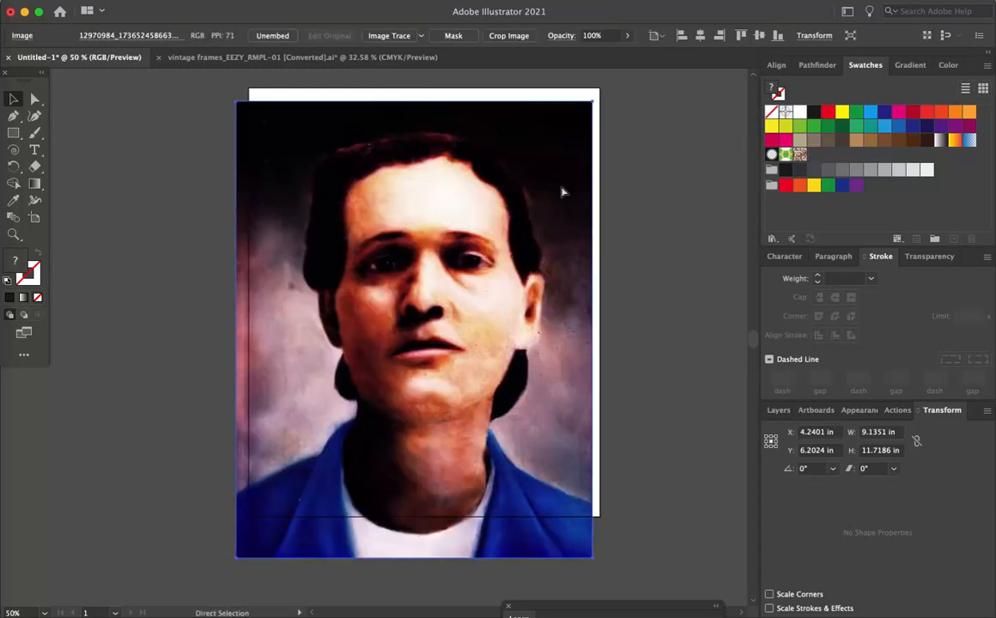
{"action": "key", "text": "super+z"}
{"action": "left_click", "coordinate": [636, 197]}
{"action": "left_click", "coordinate": [495, 208]}
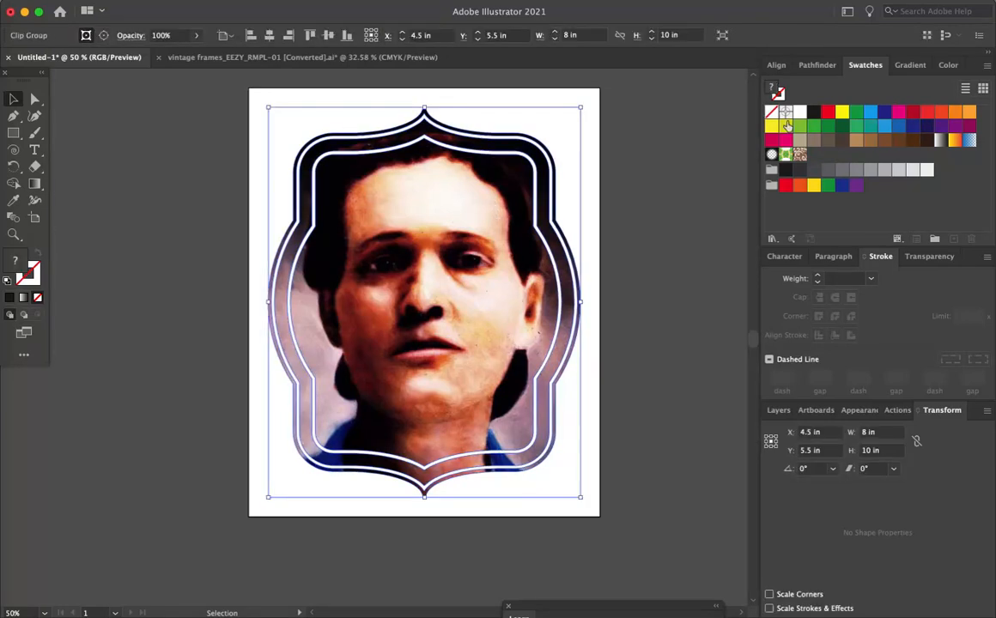
- Set the fill to black and release the clipping mask on the framed photo
{"action": "left_click", "coordinate": [812, 113]}
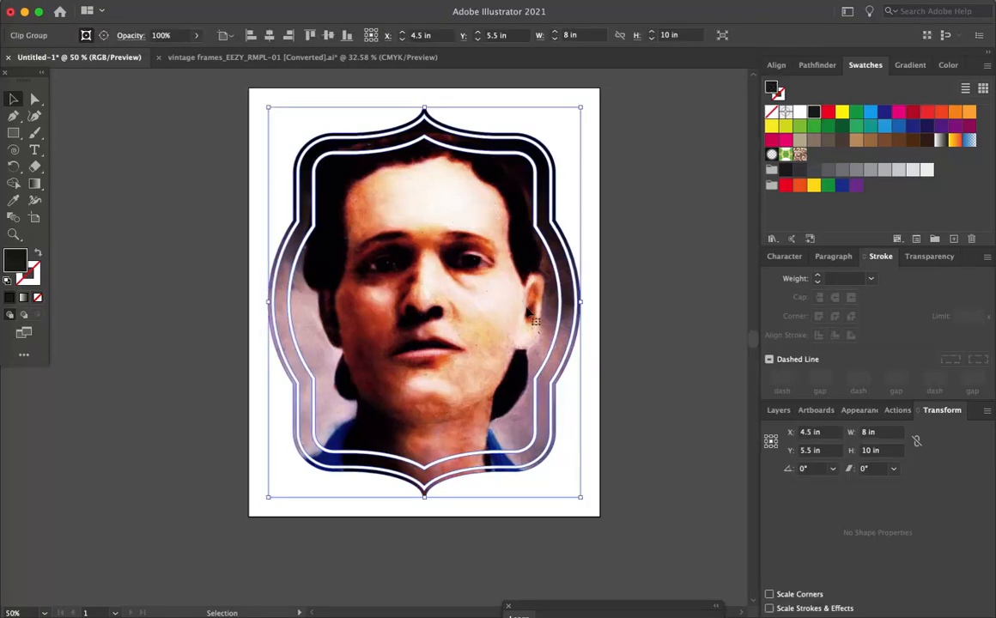
{"action": "left_click", "coordinate": [152, 0]}
{"action": "key", "text": "Escape"}
{"action": "left_click", "coordinate": [153, 0]}
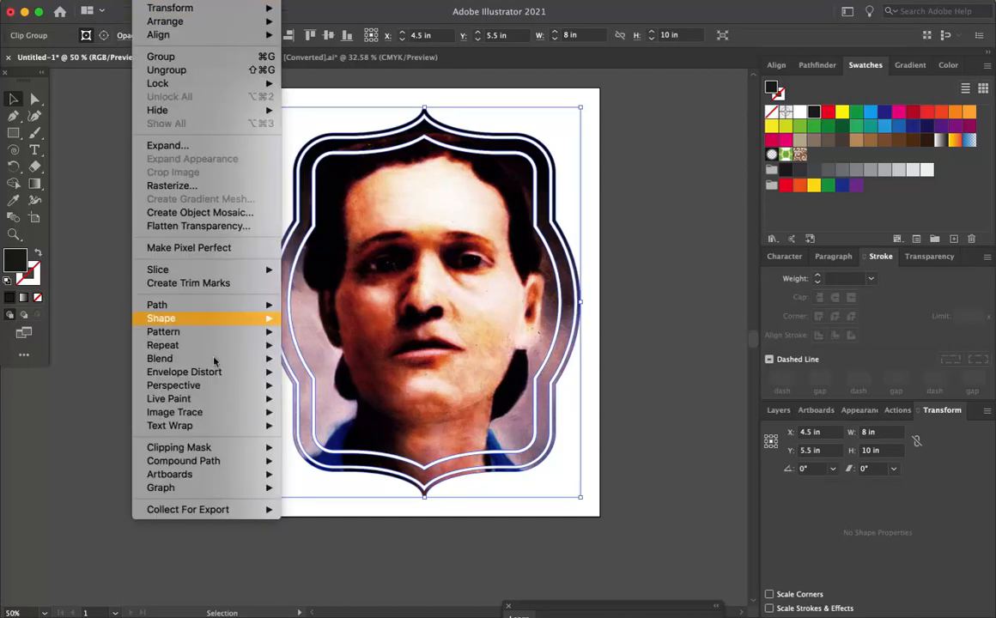
{"action": "mouse_move", "coordinate": [249, 447]}
{"action": "left_click", "coordinate": [312, 462]}
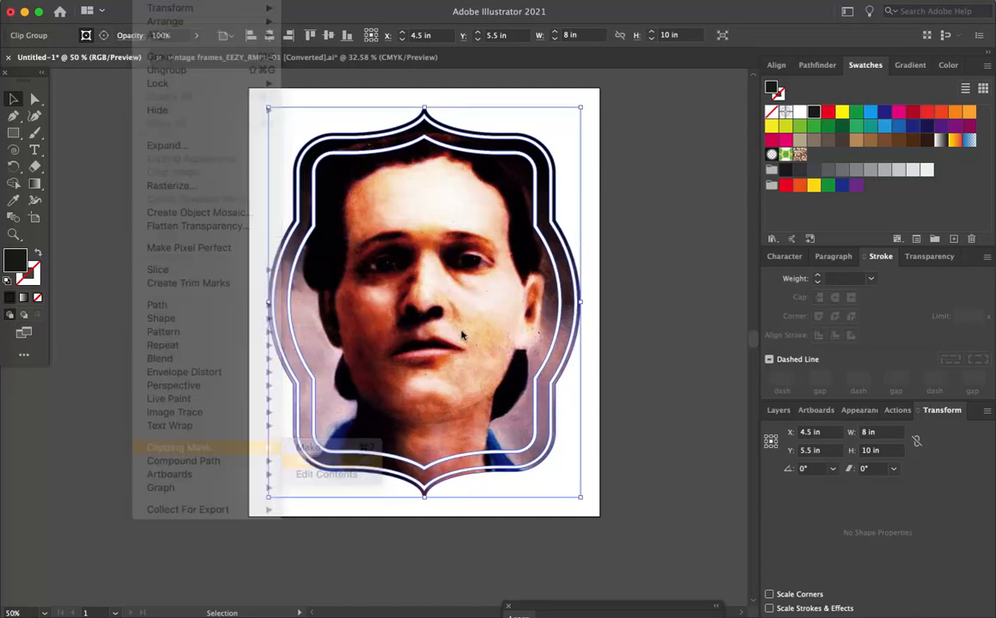
{"action": "left_click", "coordinate": [653, 189]}
{"action": "left_click", "coordinate": [528, 127]}
{"action": "key", "text": "Delete"}
{"action": "left_click_drag", "start_coordinate": [255, 103], "coordinate": [593, 494]}
{"action": "key", "text": "super+z"}
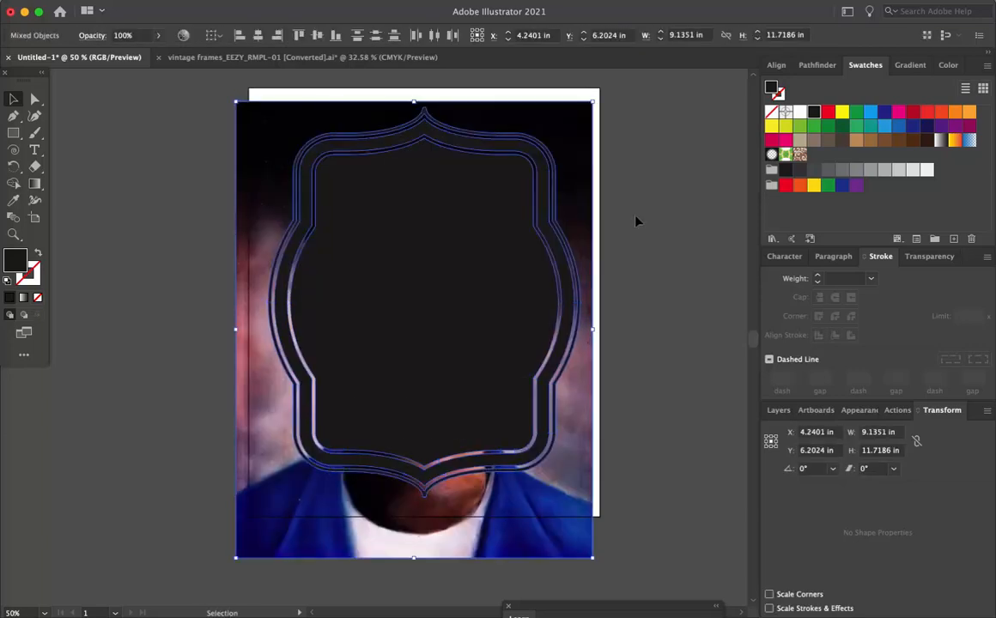
- Save the released photo as a new pattern swatch and delete the photo from the artboard
{"action": "left_click", "coordinate": [636, 220]}
{"action": "left_click_drag", "start_coordinate": [576, 116], "coordinate": [565, 139]}
{"action": "key", "text": "Delete"}
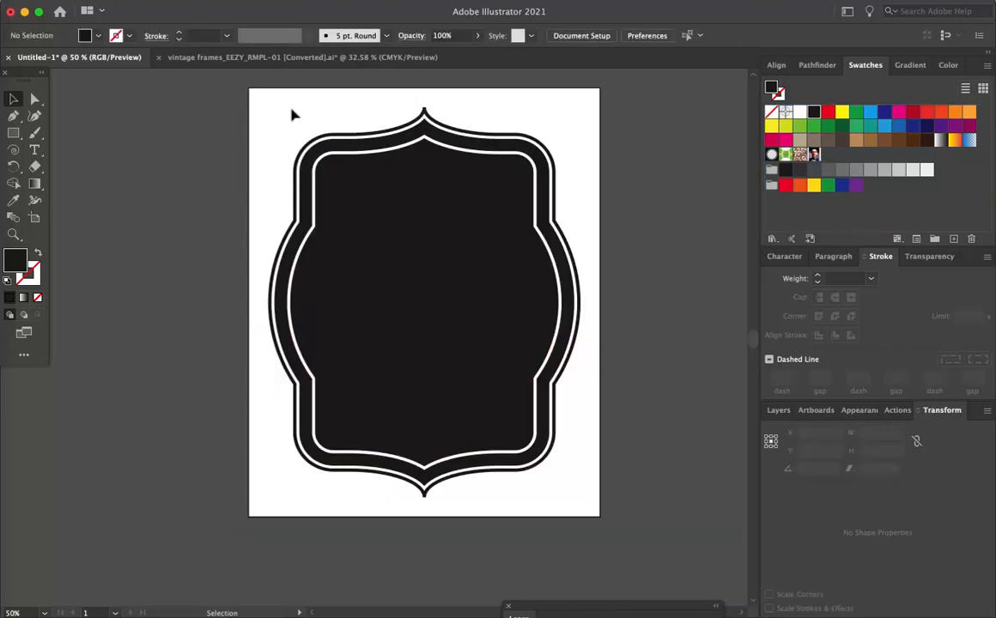
- Fill the vintage frame with the photo pattern swatch and shift the pattern down and slightly left inside the shape
{"action": "left_click_drag", "start_coordinate": [256, 111], "coordinate": [601, 534]}
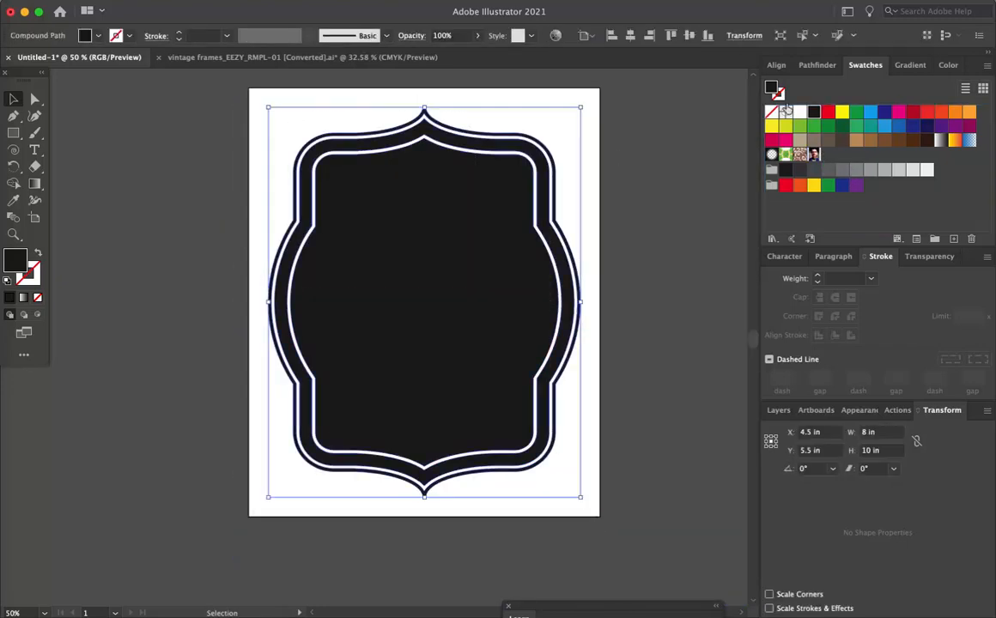
{"action": "left_click", "coordinate": [815, 155]}
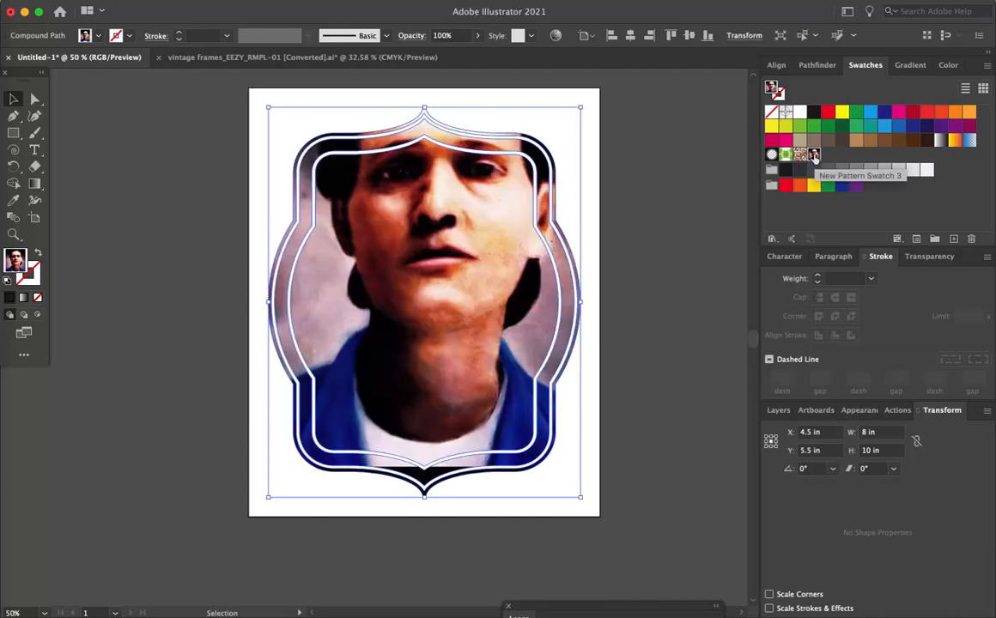
{"action": "left_click_drag", "start_coordinate": [482, 226], "coordinate": [467, 334]}
{"action": "mouse_move", "coordinate": [449, 267]}
{"action": "left_mouse_down"}
{"action": "mouse_move", "coordinate": [449, 289]}
{"action": "mouse_move", "coordinate": [444, 241]}
{"action": "mouse_move", "coordinate": [438, 346]}
{"action": "mouse_move", "coordinate": [444, 254]}
{"action": "left_mouse_up"}
{"action": "left_click_drag", "start_coordinate": [444, 311], "coordinate": [446, 356]}
{"action": "left_click_drag", "start_coordinate": [452, 243], "coordinate": [452, 309]}
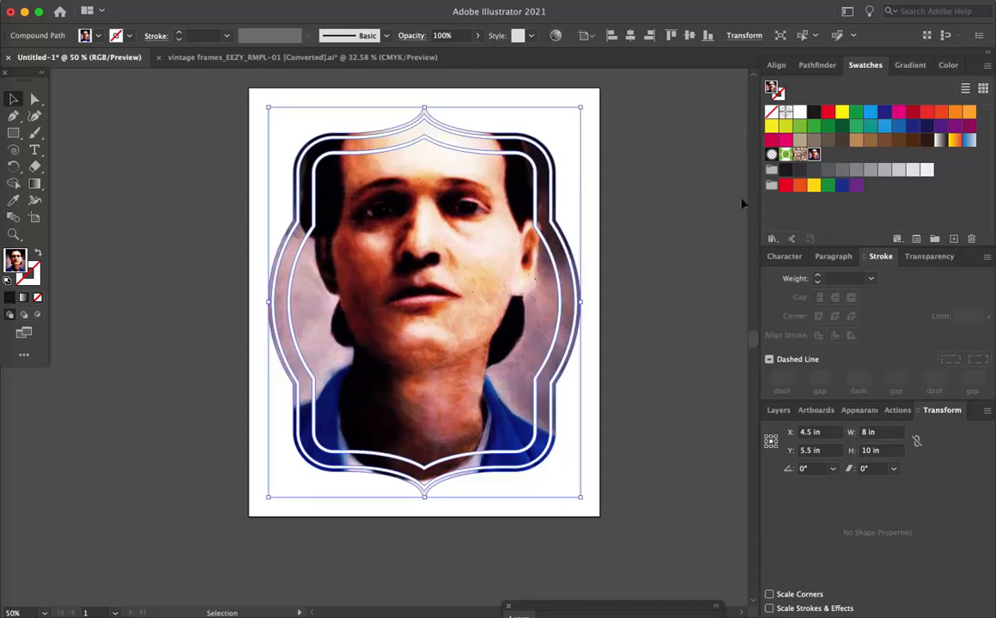
- Fill the frame with the green floral pattern swatch and shift that pattern down and left inside the shape
{"action": "left_click", "coordinate": [785, 155]}
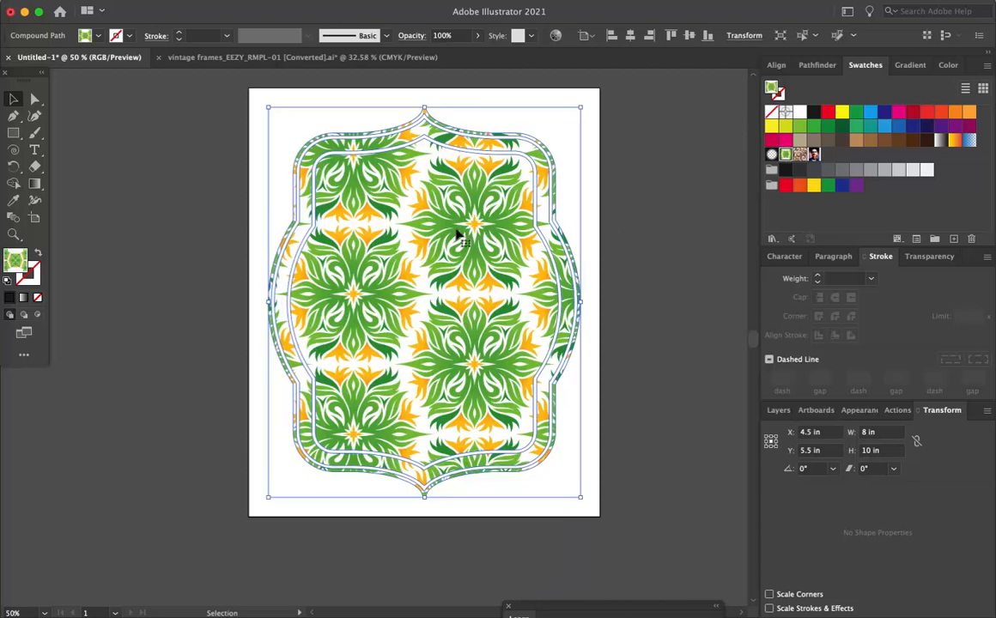
{"action": "left_click_drag", "start_coordinate": [461, 267], "coordinate": [465, 298]}
{"action": "left_click_drag", "start_coordinate": [478, 228], "coordinate": [458, 286]}
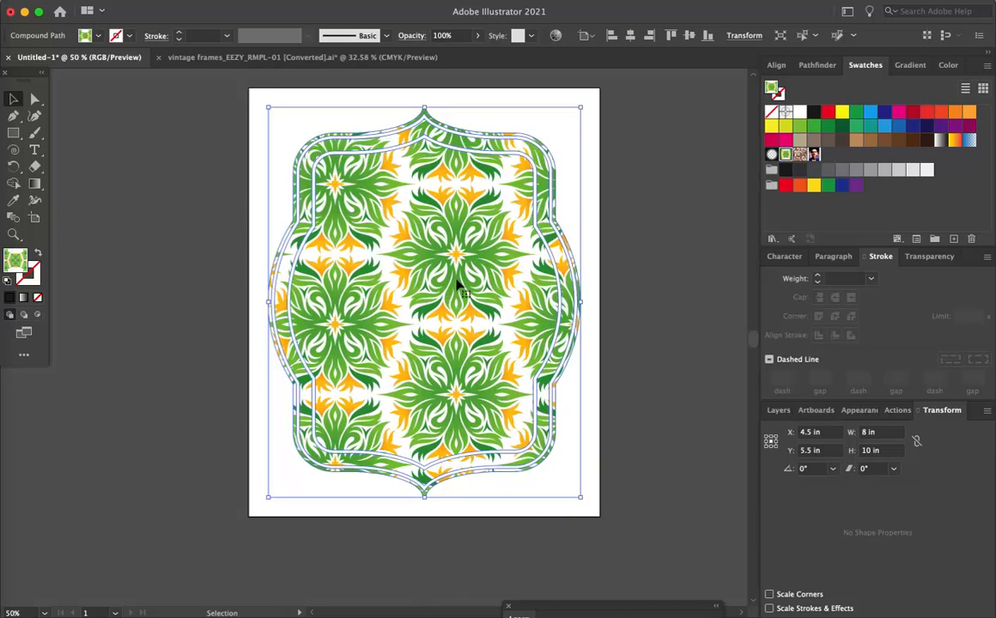
- Place the green floral swatch's source artwork on the canvas, reposition it beside the frame and delete it
{"action": "left_click_drag", "start_coordinate": [788, 159], "coordinate": [642, 450]}
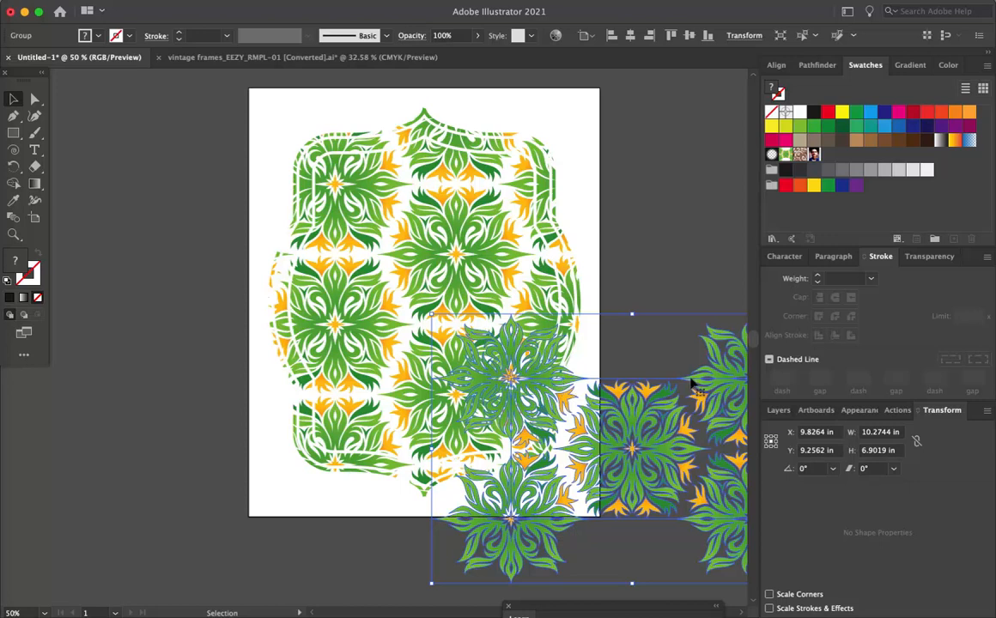
{"action": "left_click_drag", "start_coordinate": [630, 445], "coordinate": [823, 165]}
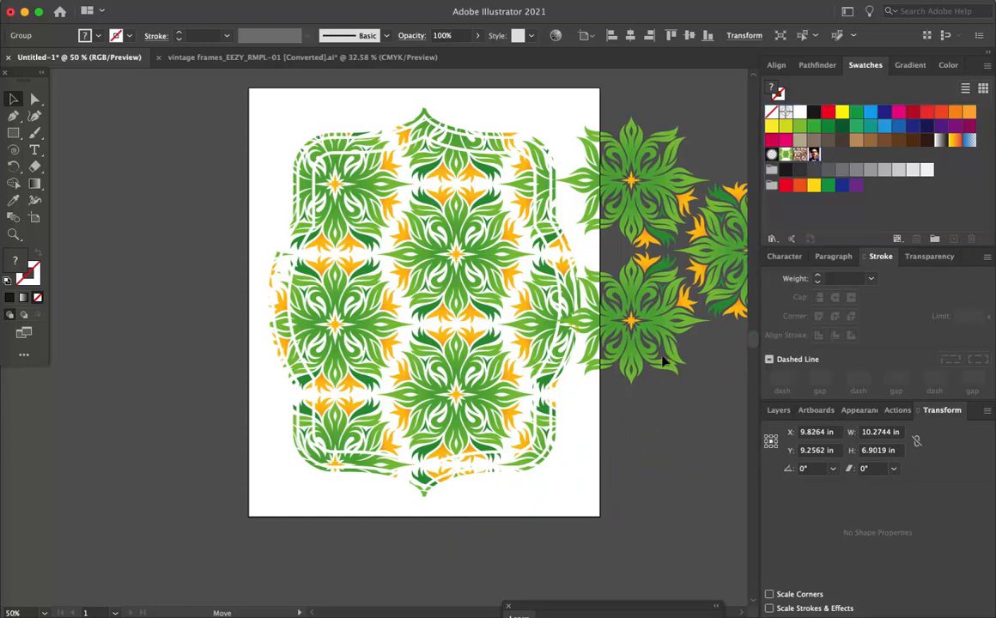
{"action": "left_click_drag", "start_coordinate": [664, 362], "coordinate": [666, 363]}
{"action": "key", "text": "Delete"}
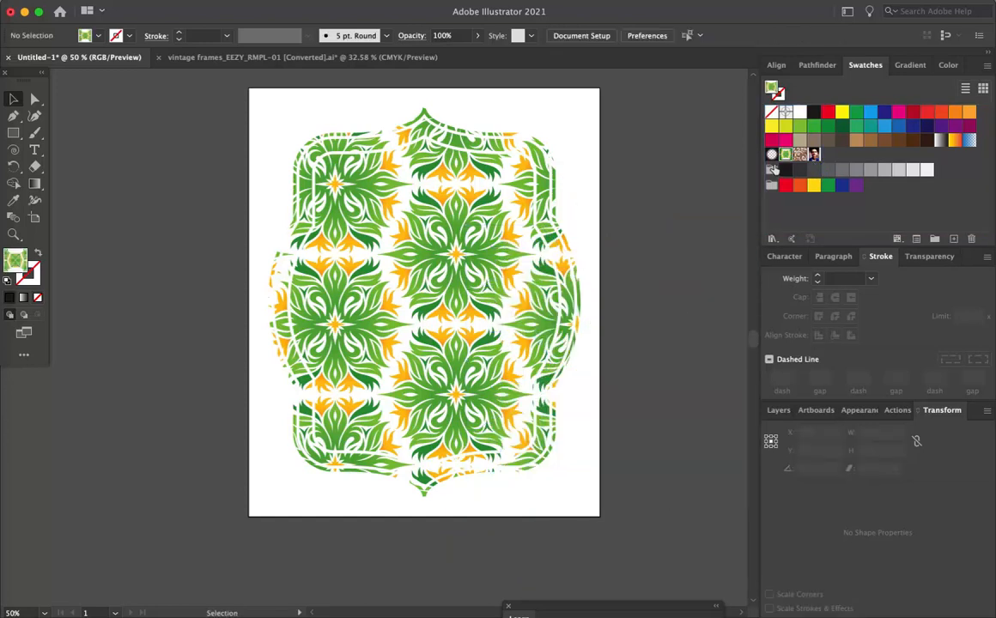
- Place the photo swatch's source artwork over the artboard and ungroup it to free the photo
{"action": "left_click_drag", "start_coordinate": [814, 154], "coordinate": [618, 202]}
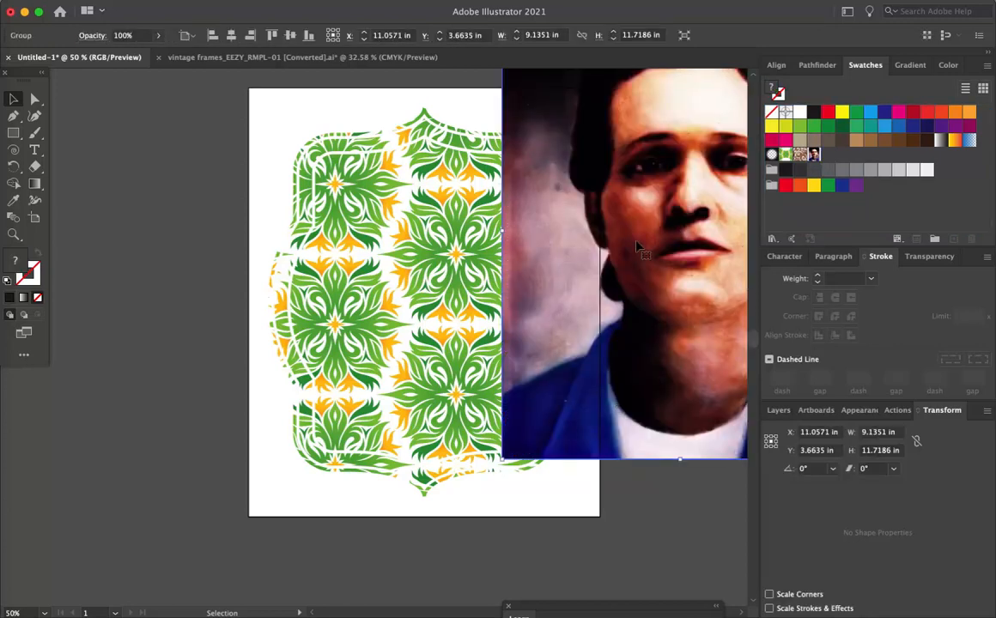
{"action": "left_click_drag", "start_coordinate": [708, 228], "coordinate": [594, 329]}
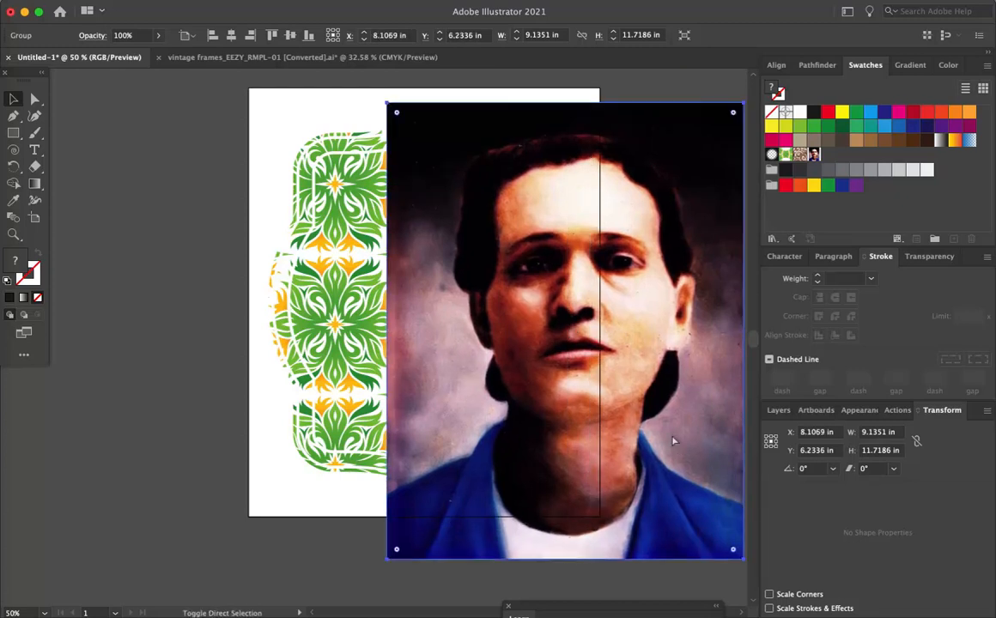
{"action": "key", "text": "super+shift+g"}
{"action": "left_click", "coordinate": [657, 85]}
{"action": "left_click_drag", "start_coordinate": [665, 140], "coordinate": [666, 183]}
{"action": "left_click_drag", "start_coordinate": [669, 130], "coordinate": [671, 132]}
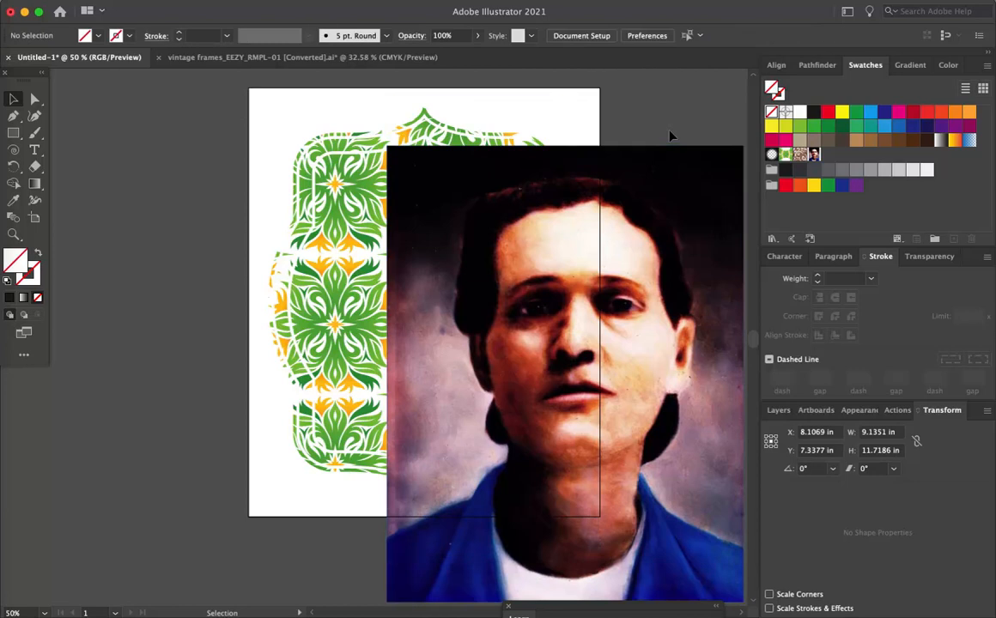
- Scale the photo down to about 3.3 by 4.2 in and save it as another pattern swatch
{"action": "left_click_drag", "start_coordinate": [656, 212], "coordinate": [624, 148]}
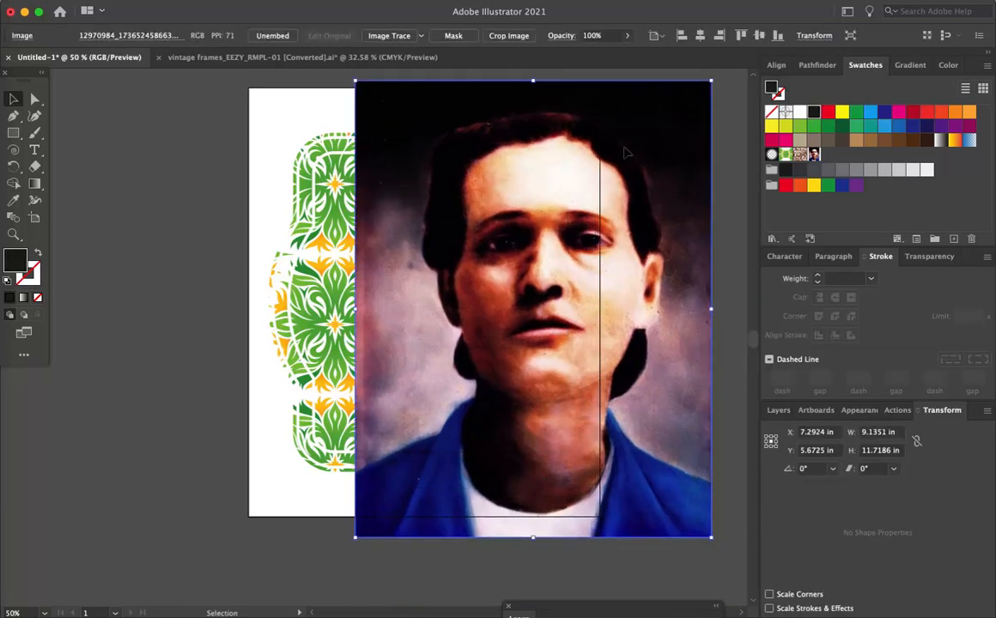
{"action": "left_click_drag", "start_coordinate": [708, 543], "coordinate": [483, 248]}
{"action": "left_click_drag", "start_coordinate": [421, 159], "coordinate": [828, 155]}
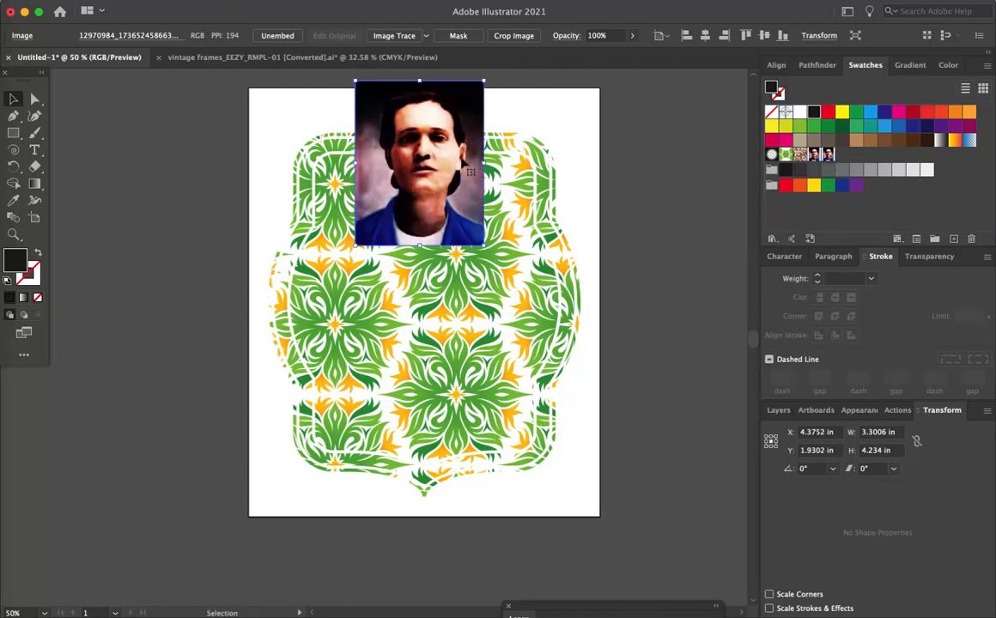
- Delete the small photo from the artboard and fill the frame with the small repeating photo pattern
{"action": "key", "text": "Delete"}
{"action": "left_click_drag", "start_coordinate": [253, 109], "coordinate": [593, 468]}
{"action": "left_click", "coordinate": [784, 154]}
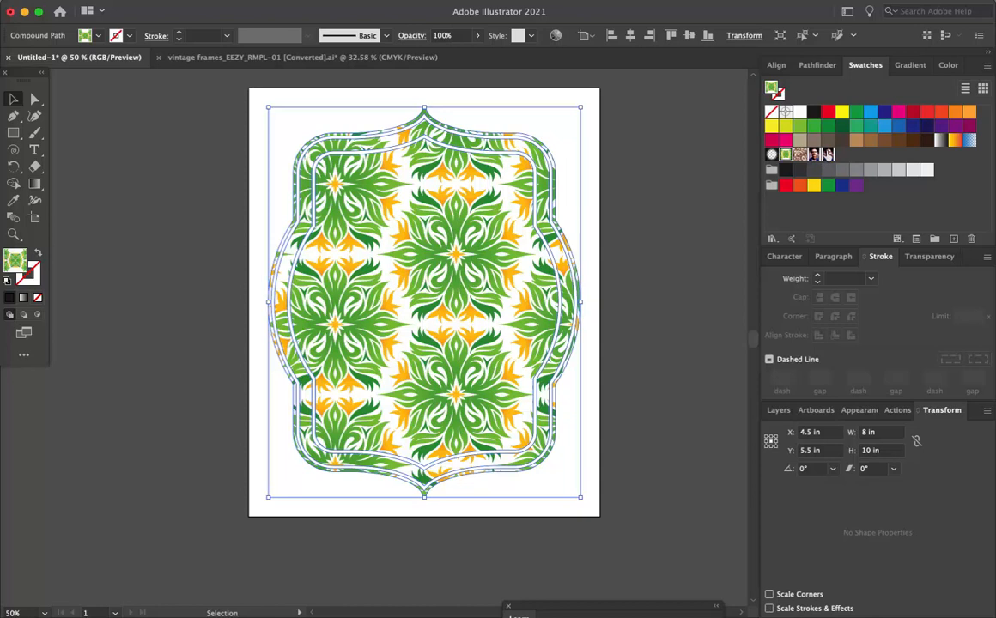
{"action": "left_click", "coordinate": [814, 155]}
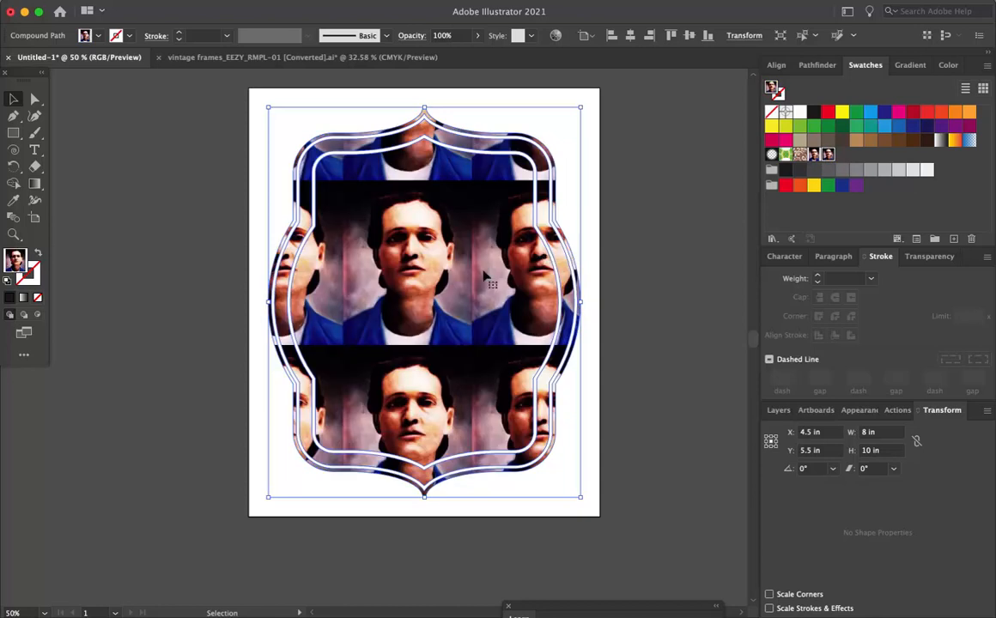
- Shift the repeating photo pattern right and down so one portrait sits near the frame's centre
{"action": "left_click_drag", "start_coordinate": [431, 268], "coordinate": [448, 310]}
{"action": "left_click_drag", "start_coordinate": [403, 223], "coordinate": [463, 282]}
{"action": "left_click_drag", "start_coordinate": [401, 221], "coordinate": [440, 258]}
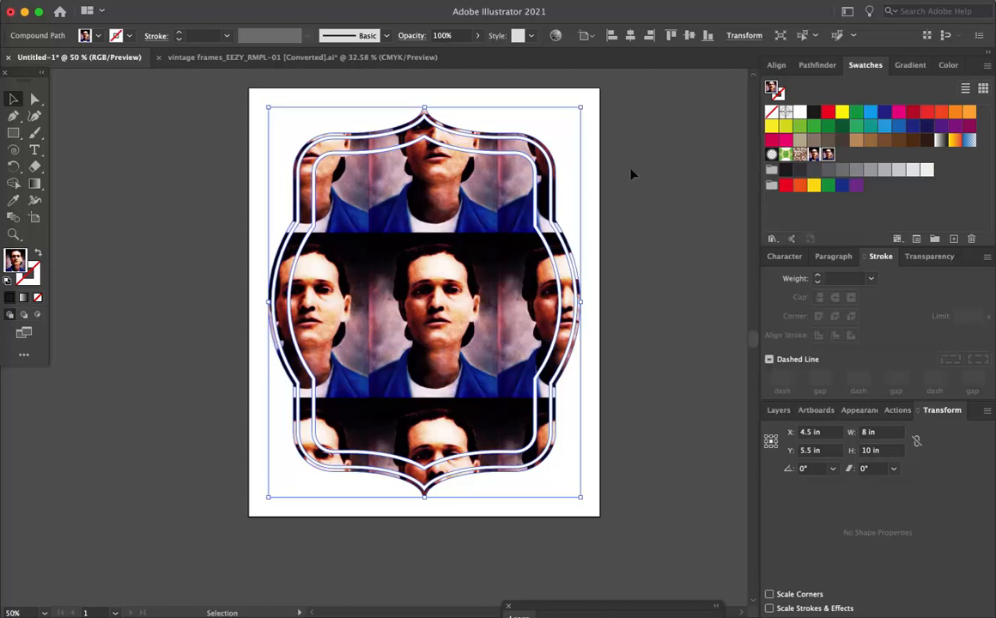
- Fill the frame with black and move it off the artboard past its right edge
{"action": "left_click", "coordinate": [814, 114]}
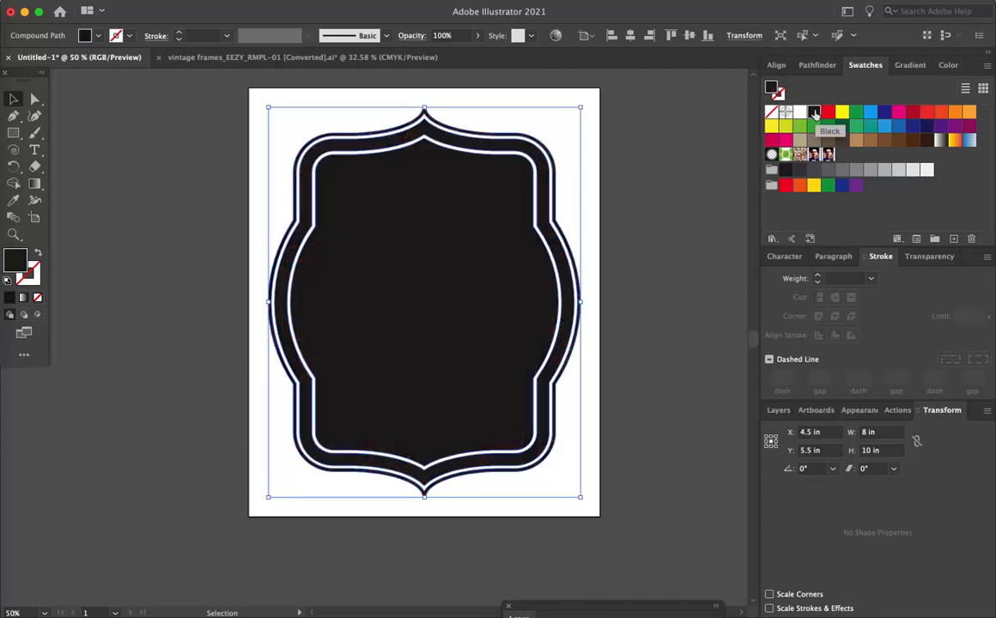
{"action": "left_click", "coordinate": [639, 203]}
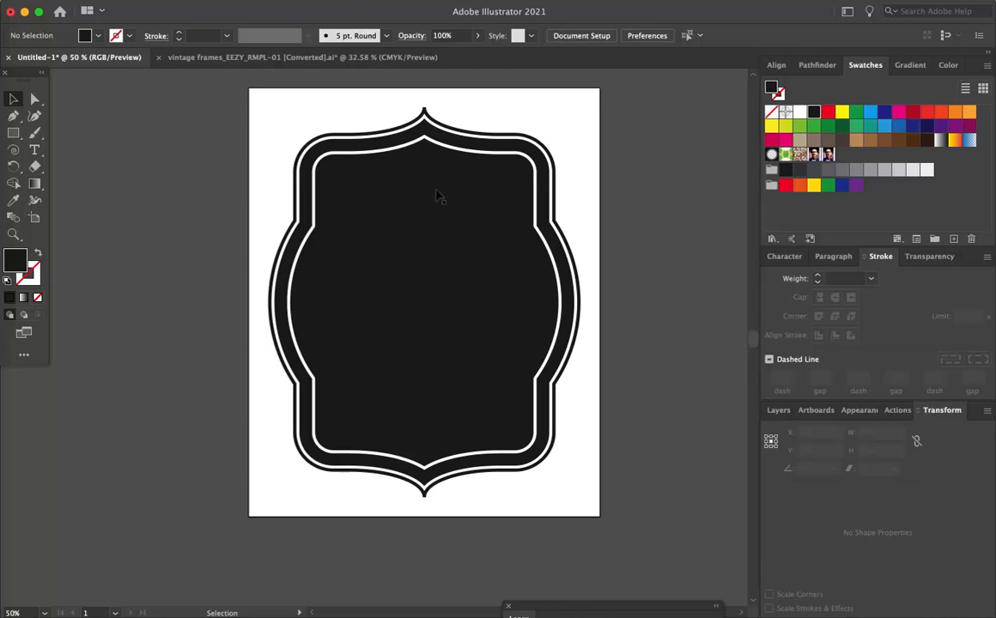
{"action": "left_click", "coordinate": [402, 333]}
{"action": "left_click_drag", "start_coordinate": [303, 313], "coordinate": [633, 311]}
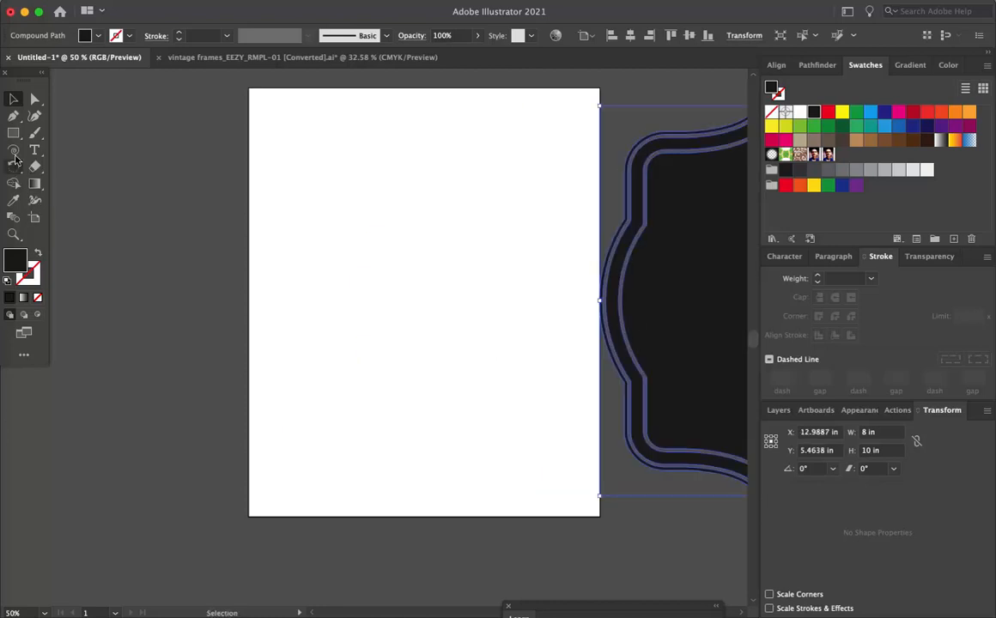
- Draw a black five-pointed star on the artboard and scale it to about 8 by 7.6 in
{"action": "left_click_drag", "start_coordinate": [13, 133], "coordinate": [74, 184]}
{"action": "left_click_drag", "start_coordinate": [361, 179], "coordinate": [466, 328]}
{"action": "left_click", "coordinate": [14, 99]}
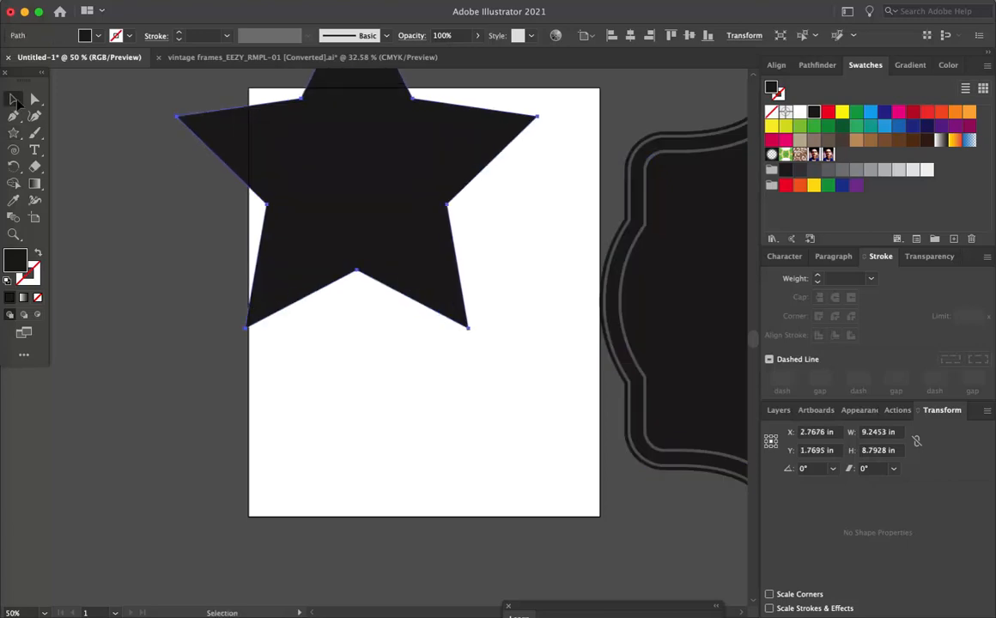
{"action": "left_click_drag", "start_coordinate": [381, 174], "coordinate": [459, 284]}
{"action": "left_click_drag", "start_coordinate": [615, 439], "coordinate": [567, 394]}
{"action": "left_click_drag", "start_coordinate": [389, 265], "coordinate": [399, 288]}
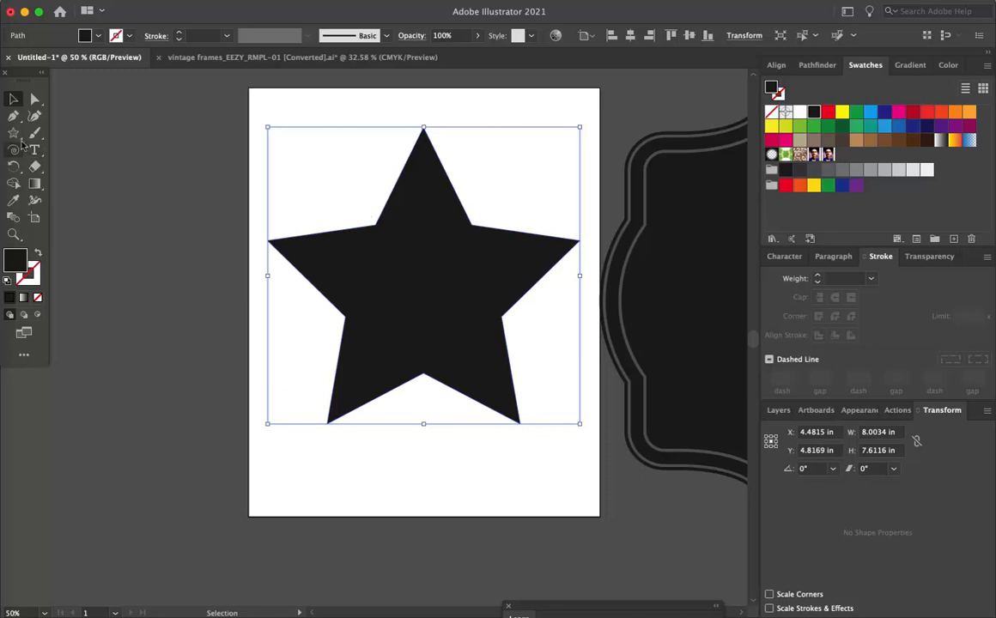
- Paste a copy of the star and shrink it to about 6.15 by 5.85 in over the original
{"action": "key", "text": "a"}
{"action": "key", "text": "ctrl+c"}
{"action": "key", "text": "ctrl+v"}
{"action": "key", "text": "v"}
{"action": "left_click_drag", "start_coordinate": [531, 190], "coordinate": [455, 256]}
{"action": "left_click_drag", "start_coordinate": [378, 356], "coordinate": [448, 281]}
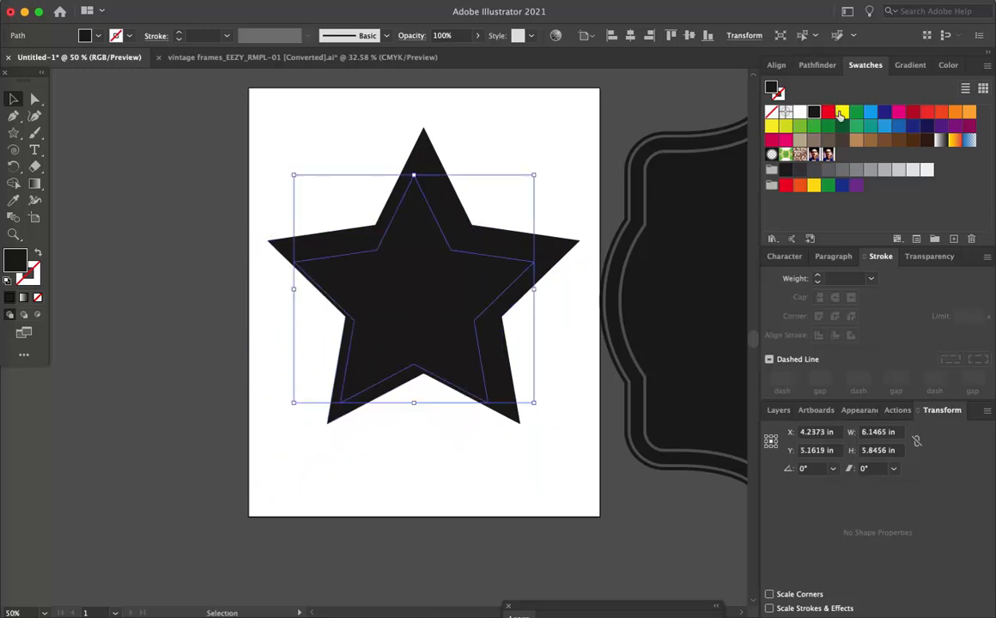
- Fill the smaller star with yellow and centre both stars on each other horizontally and vertically
{"action": "left_click", "coordinate": [842, 112]}
{"action": "left_click_drag", "start_coordinate": [339, 140], "coordinate": [408, 261]}
{"action": "left_click", "coordinate": [776, 66]}
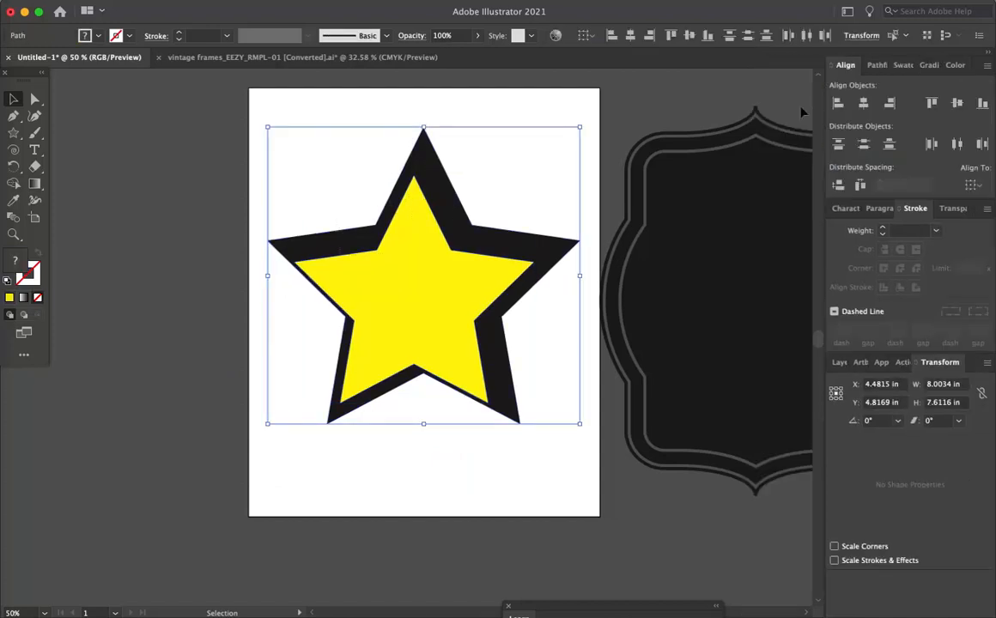
{"action": "left_click", "coordinate": [863, 102]}
{"action": "left_click", "coordinate": [958, 103]}
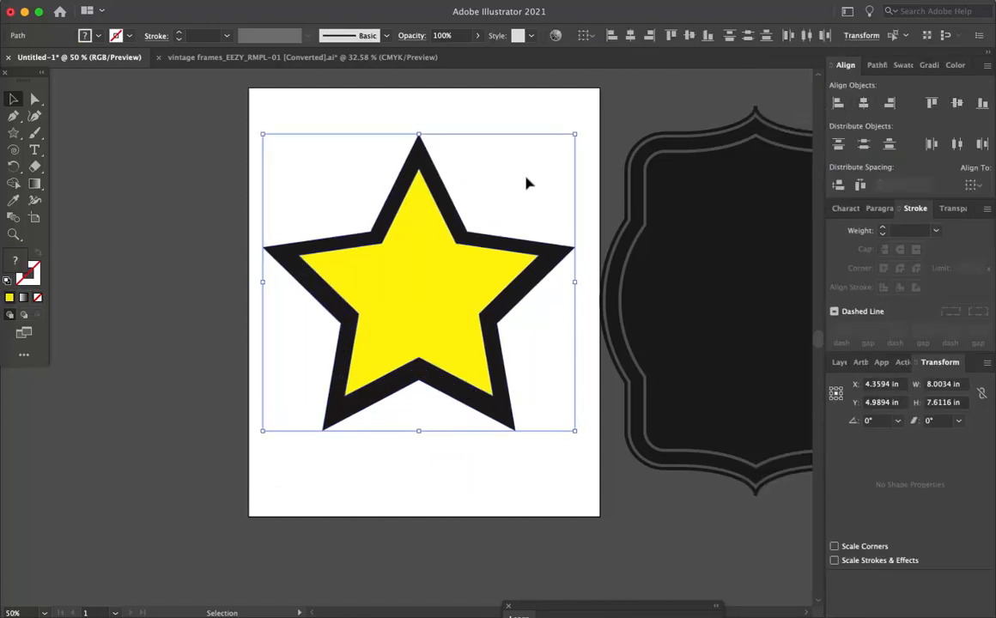
{"action": "left_click", "coordinate": [528, 182]}
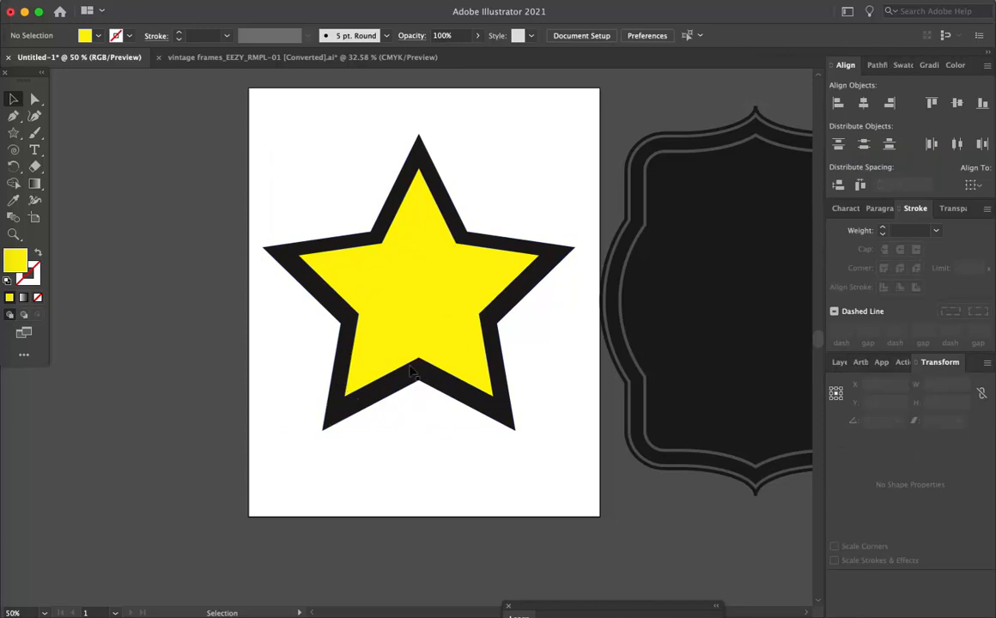
- Nudge the yellow star slightly down within the black star and delete it
{"action": "left_click", "coordinate": [405, 291]}
{"action": "left_click_drag", "start_coordinate": [413, 283], "coordinate": [413, 291]}
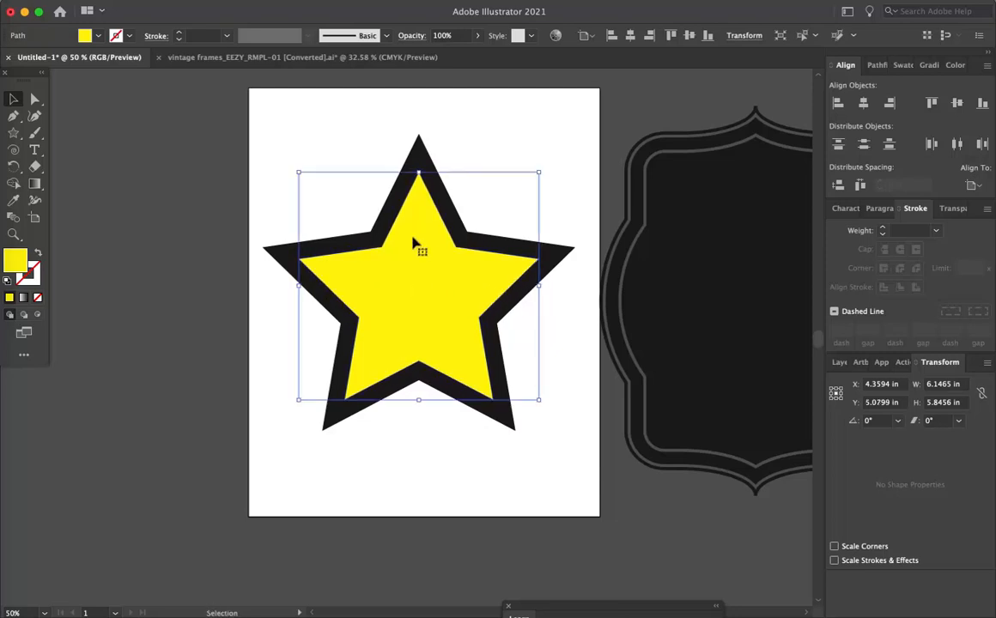
{"action": "key", "text": "Delete"}
- Swap the black star's fill and stroke to give it a 1 pt outline aligned to the inside
{"action": "left_click", "coordinate": [412, 203]}
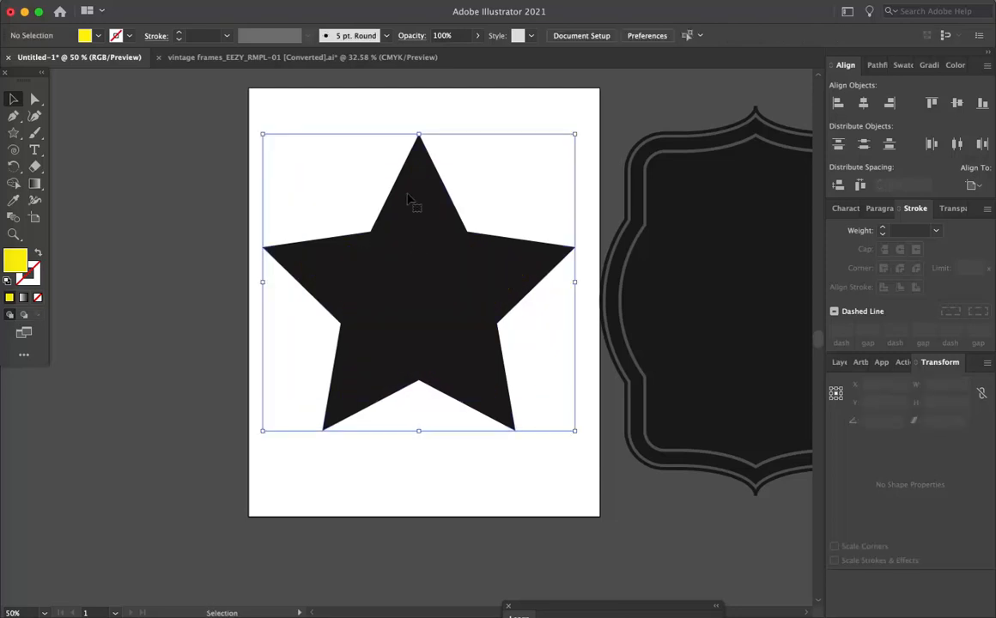
{"action": "left_click", "coordinate": [38, 254]}
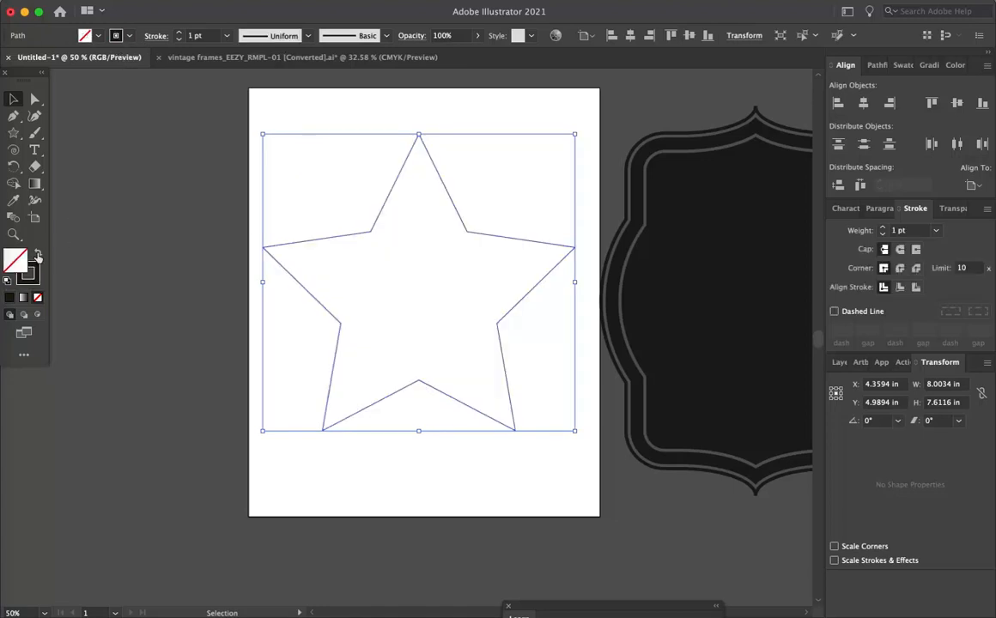
{"action": "left_click", "coordinate": [156, 36]}
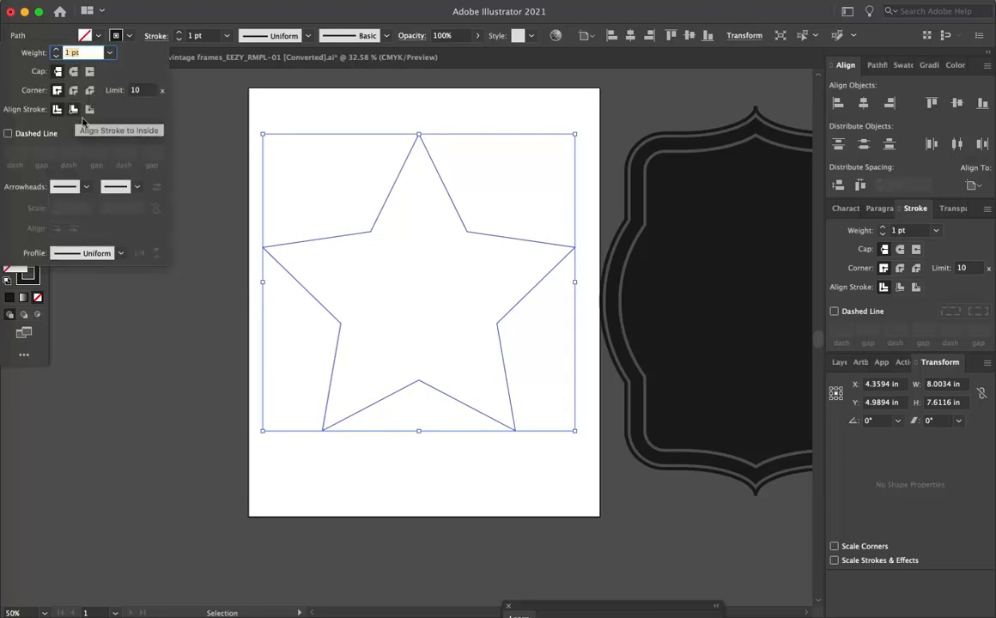
{"action": "left_click", "coordinate": [73, 110]}
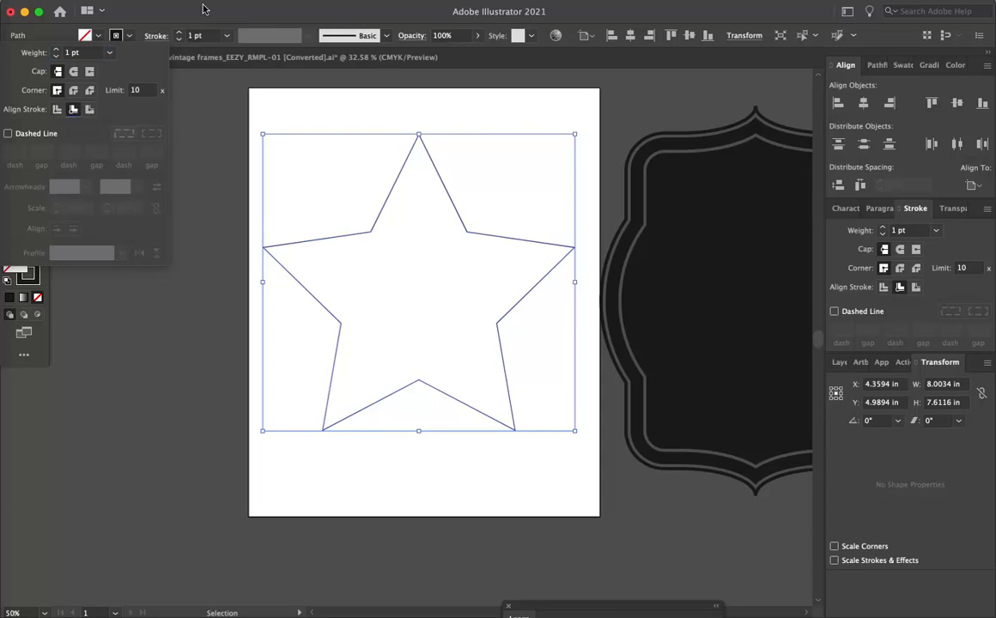
- Set the star outline's stroke weight to 16 pt
{"action": "left_click", "coordinate": [215, 36]}
{"action": "left_click", "coordinate": [227, 36]}
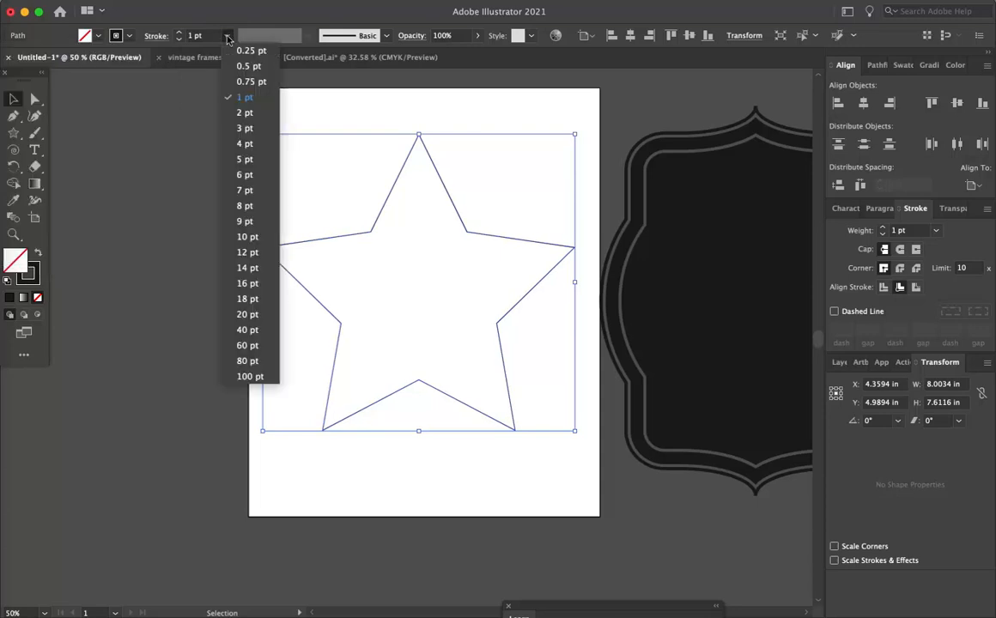
{"action": "left_click", "coordinate": [247, 284]}
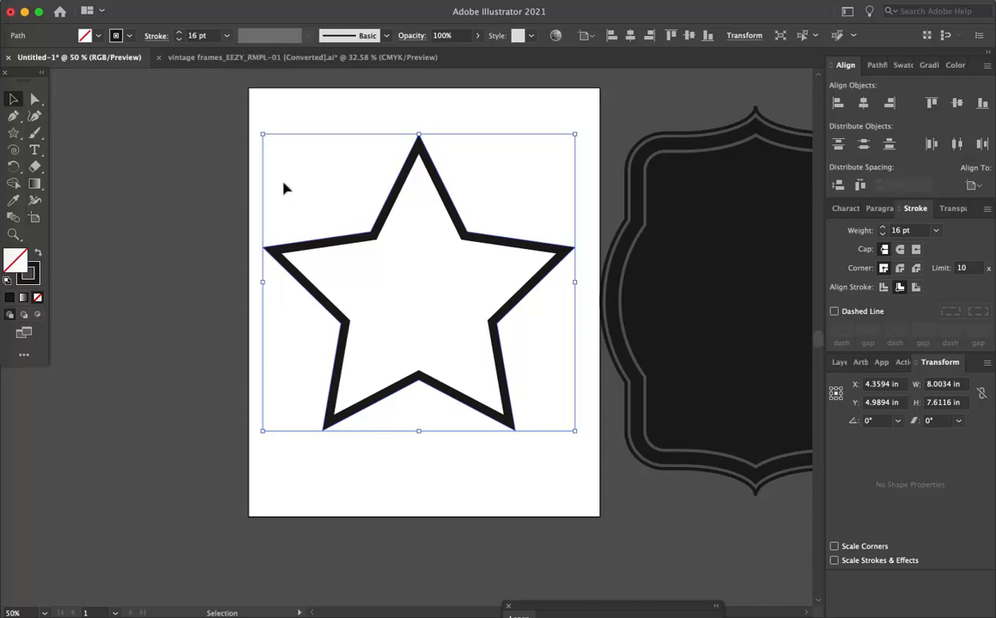
- Try filling the star with the yellow swatch and undo the fill
{"action": "key", "text": "a"}
{"action": "key", "text": "v"}
{"action": "left_click", "coordinate": [876, 66]}
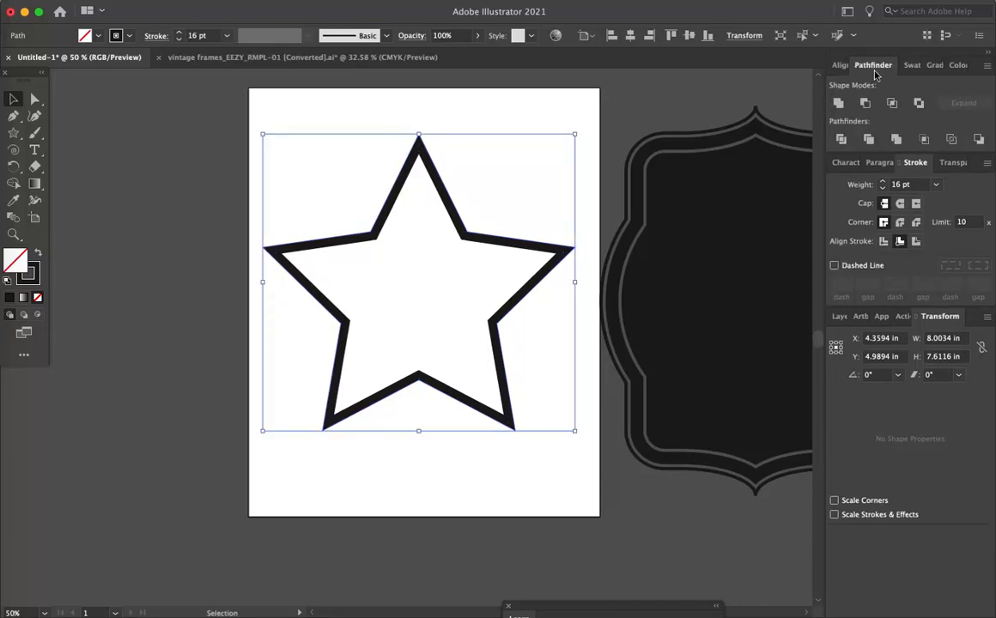
{"action": "left_click", "coordinate": [846, 66]}
{"action": "left_click", "coordinate": [899, 66]}
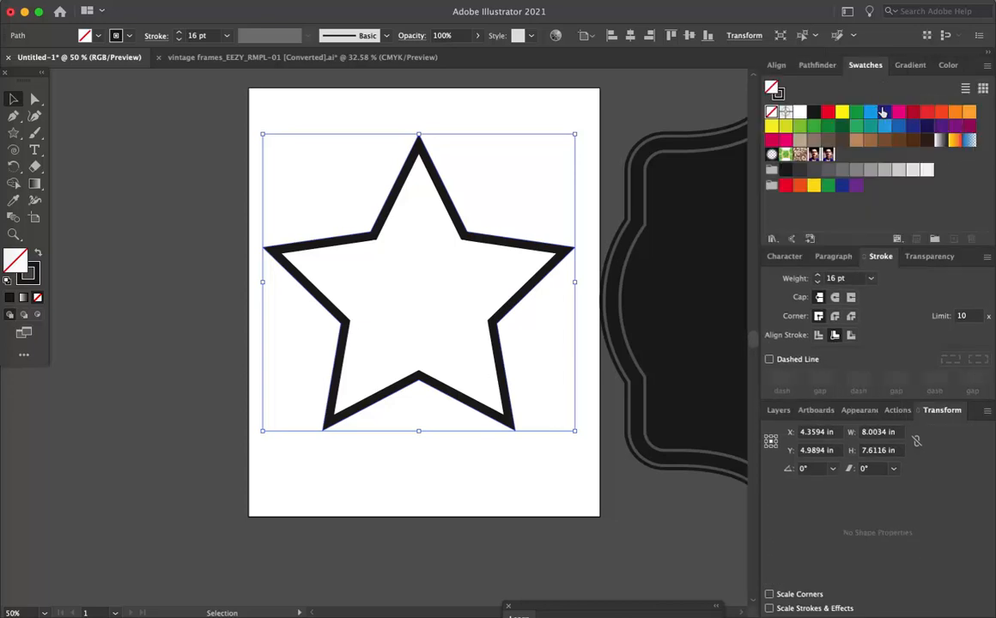
{"action": "left_click", "coordinate": [842, 112]}
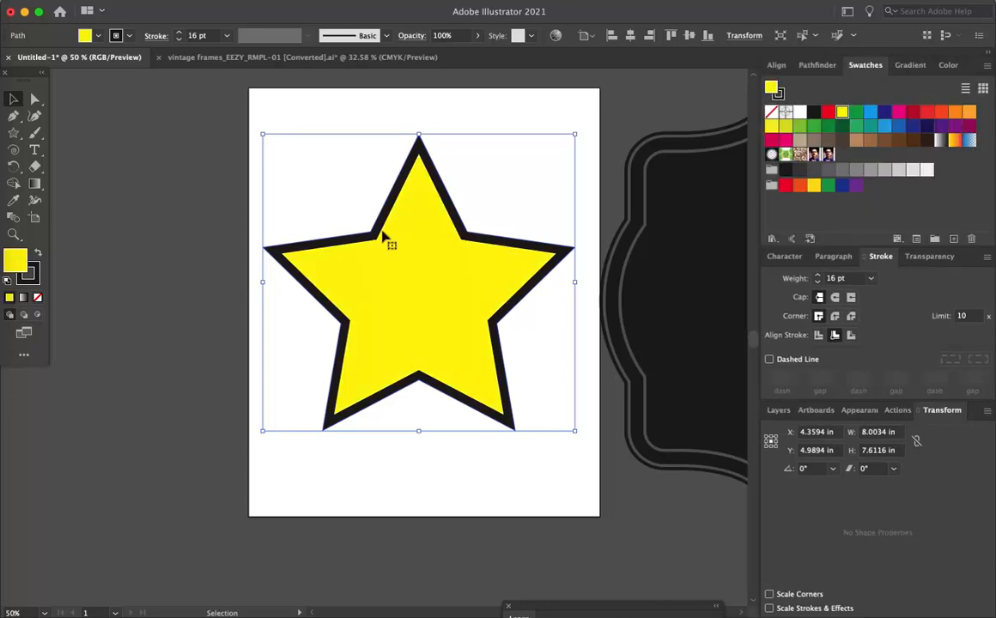
{"action": "key", "text": "super+z"}
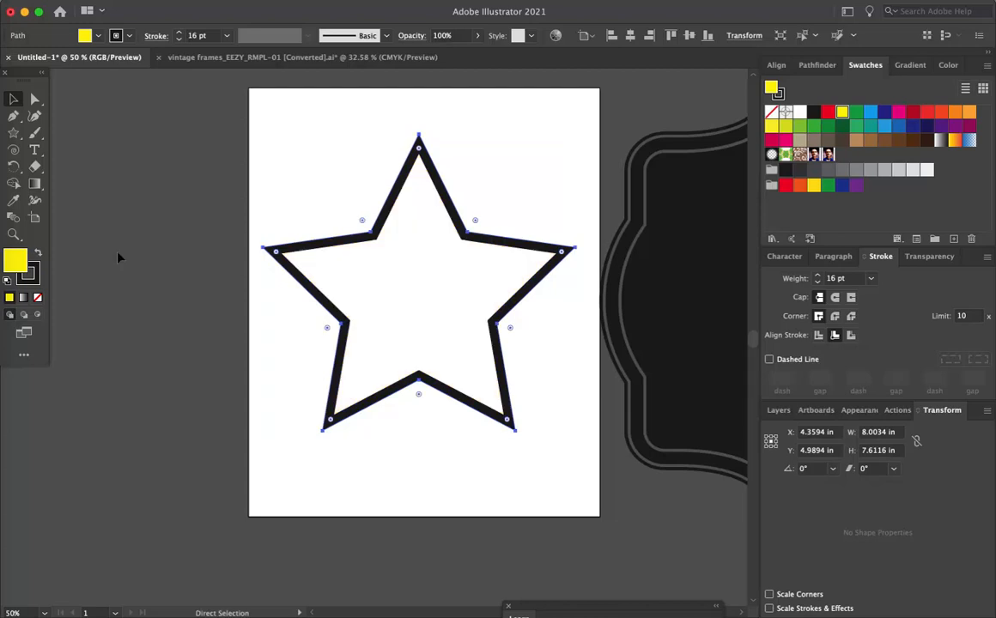
- Duplicate the outlined star in place and colour the copy's stroke with the yellow swatch
{"action": "left_click", "coordinate": [32, 273]}
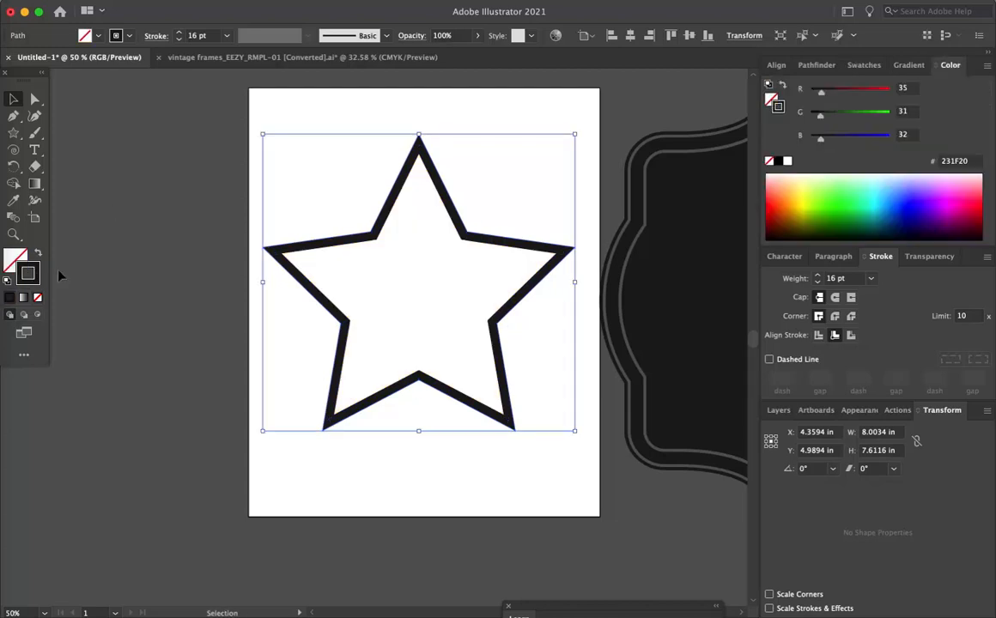
{"action": "left_click", "coordinate": [864, 65]}
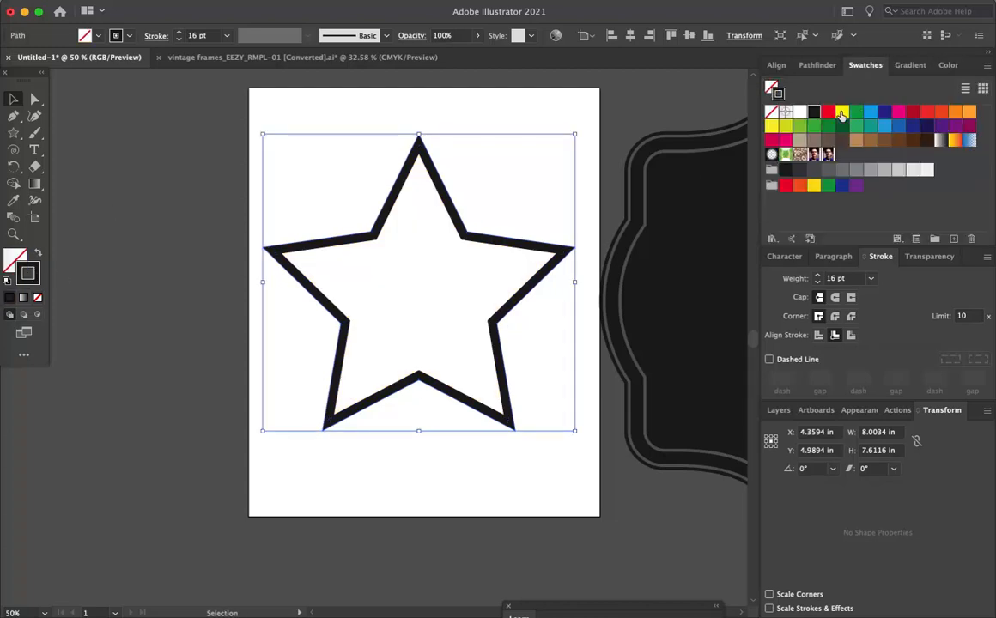
{"action": "left_click", "coordinate": [841, 113]}
{"action": "left_click_drag", "start_coordinate": [456, 221], "coordinate": [508, 233]}
{"action": "key", "text": "super+z"}
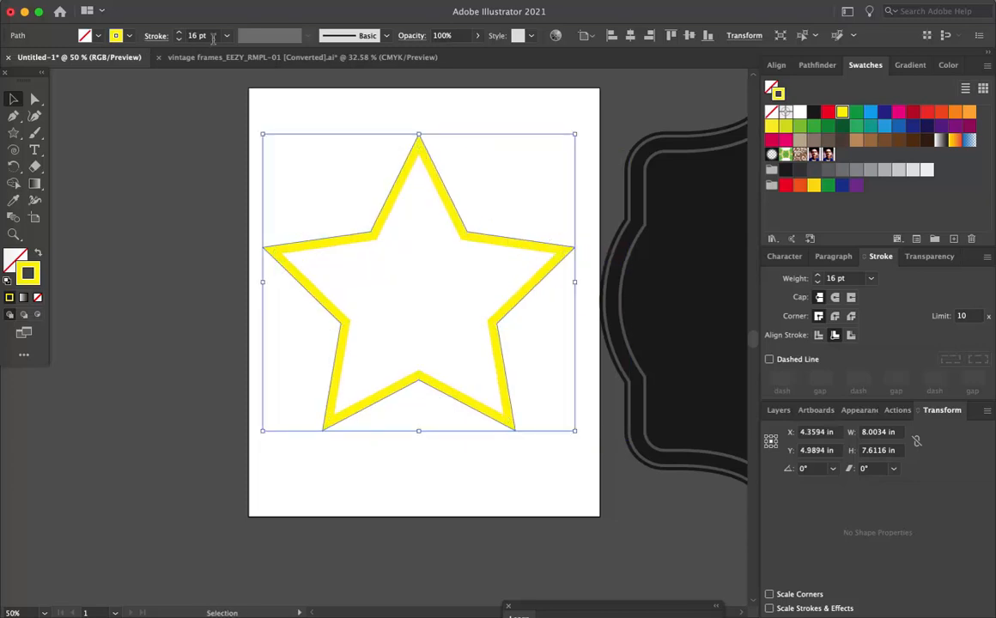
- Send the yellow star behind the black outline and set its stroke weight to 30 pt so a yellow inner band shows
{"action": "left_click", "coordinate": [227, 35]}
{"action": "left_click", "coordinate": [236, 306]}
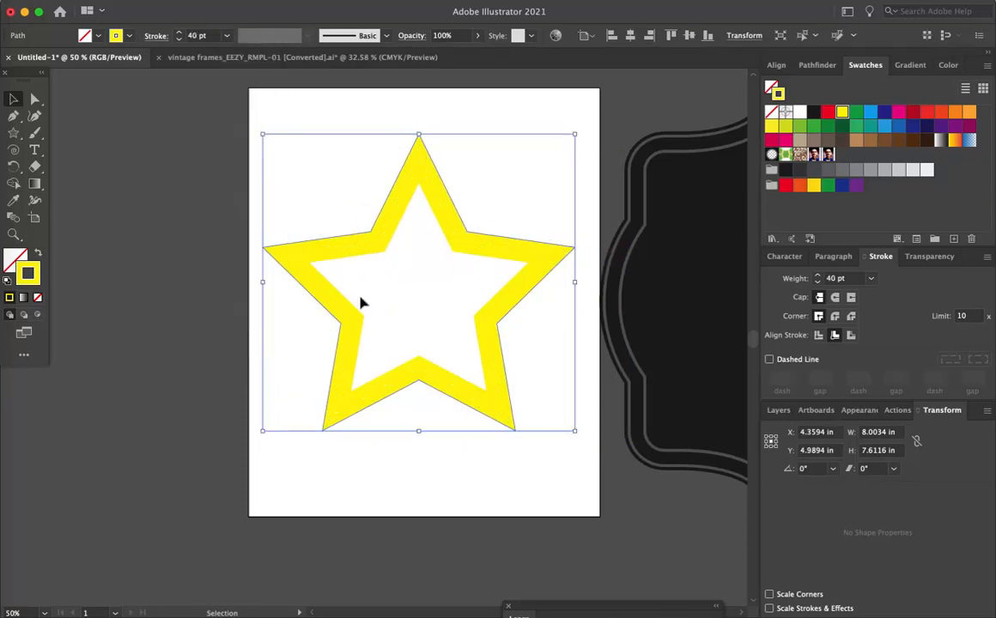
{"action": "key", "text": "super+bracketleft"}
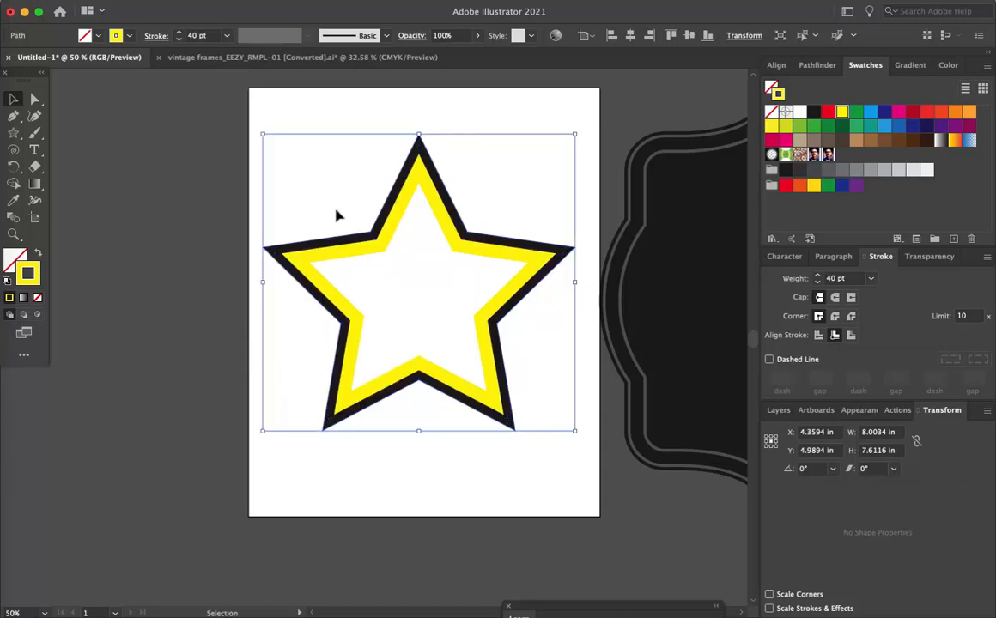
{"action": "left_click", "coordinate": [178, 38]}
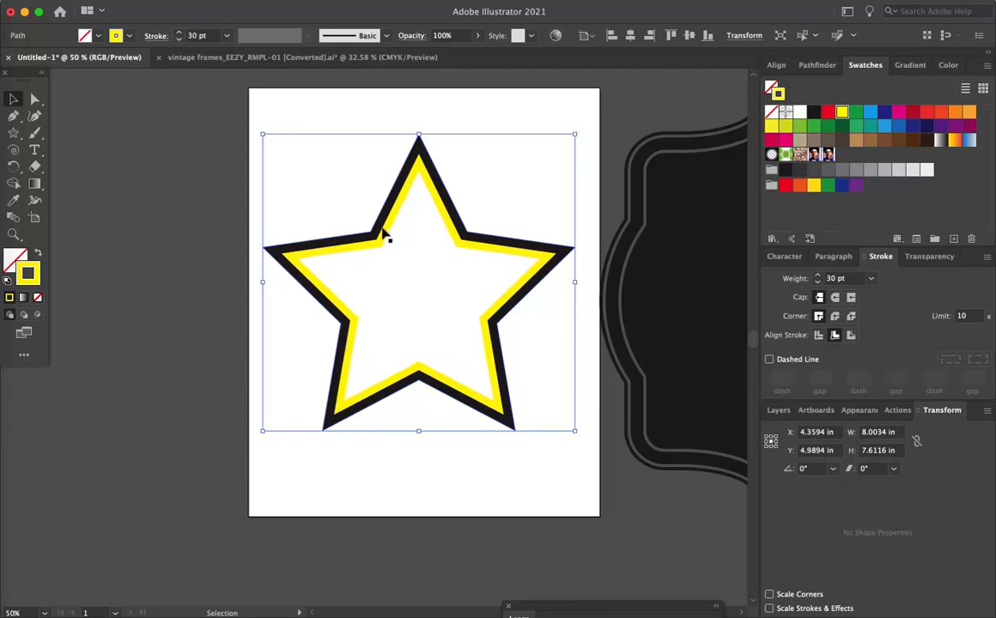
{"action": "left_click", "coordinate": [338, 214]}
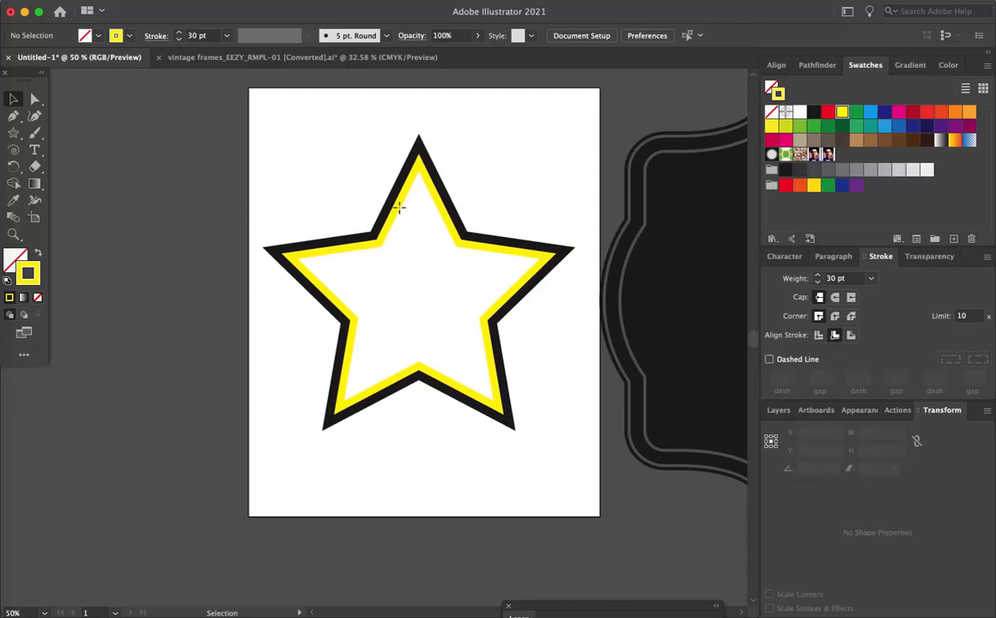
- Fill the yellow-outlined star with black
{"action": "left_click", "coordinate": [399, 207]}
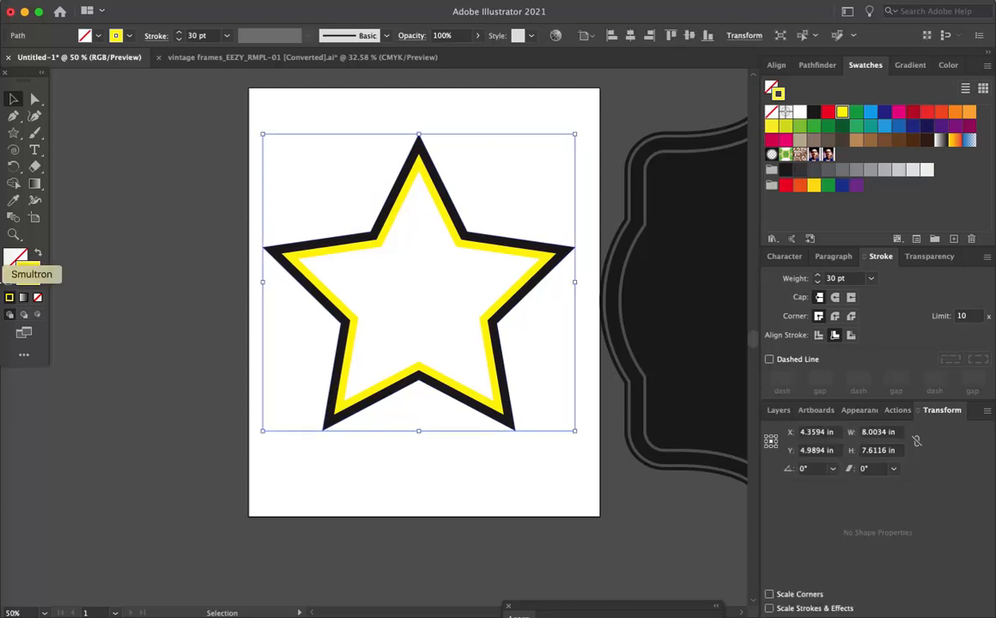
{"action": "left_click", "coordinate": [12, 258]}
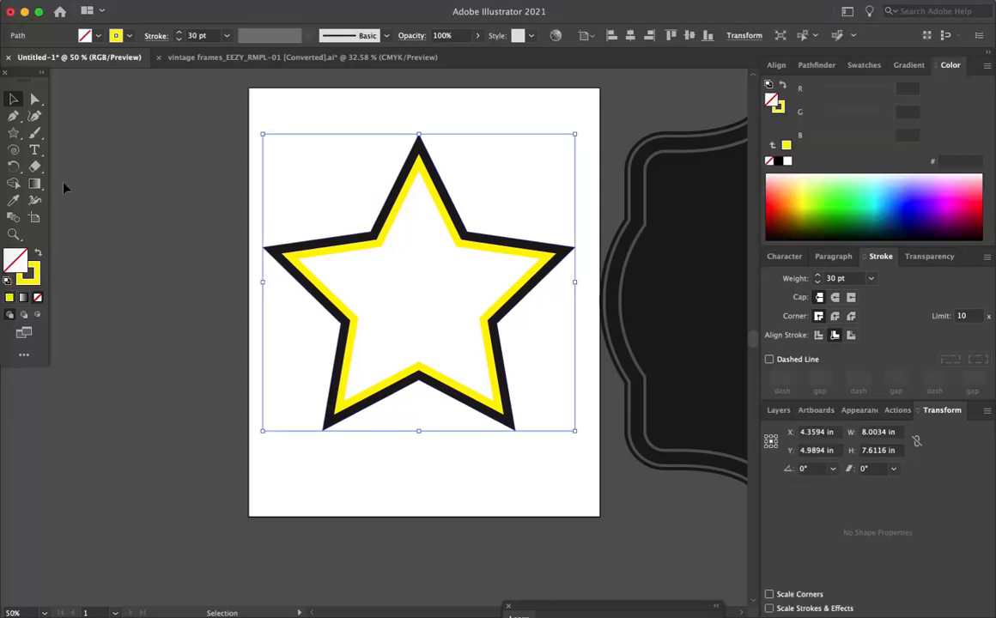
{"action": "left_click", "coordinate": [98, 37]}
{"action": "left_click", "coordinate": [37, 61]}
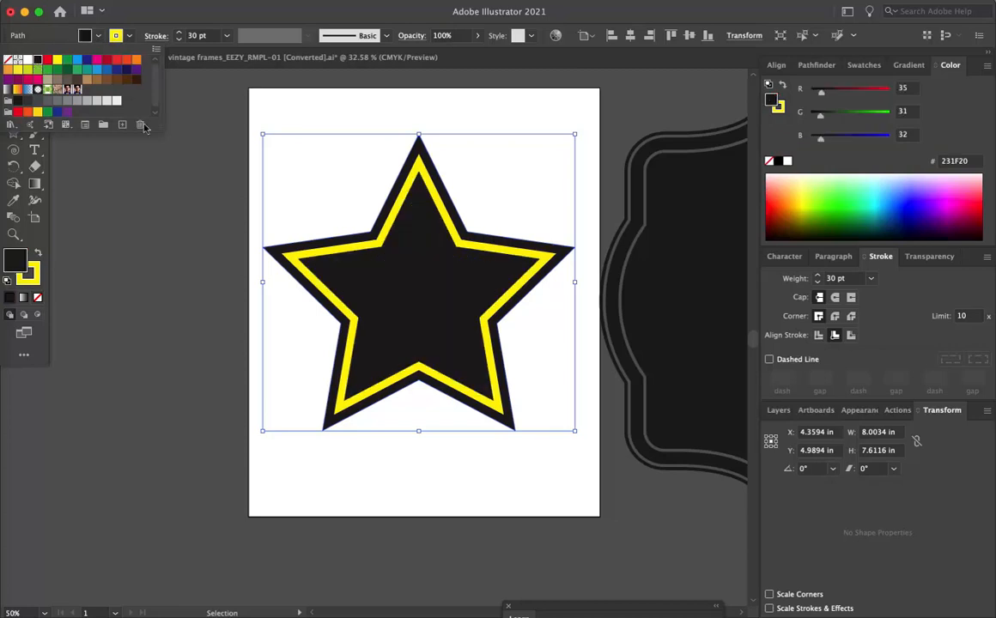
{"action": "left_click", "coordinate": [310, 108]}
- Expand the appearance of the black star with the yellow stroke
{"action": "left_click", "coordinate": [153, 1]}
{"action": "key", "text": "Escape"}
{"action": "left_click", "coordinate": [158, 2]}
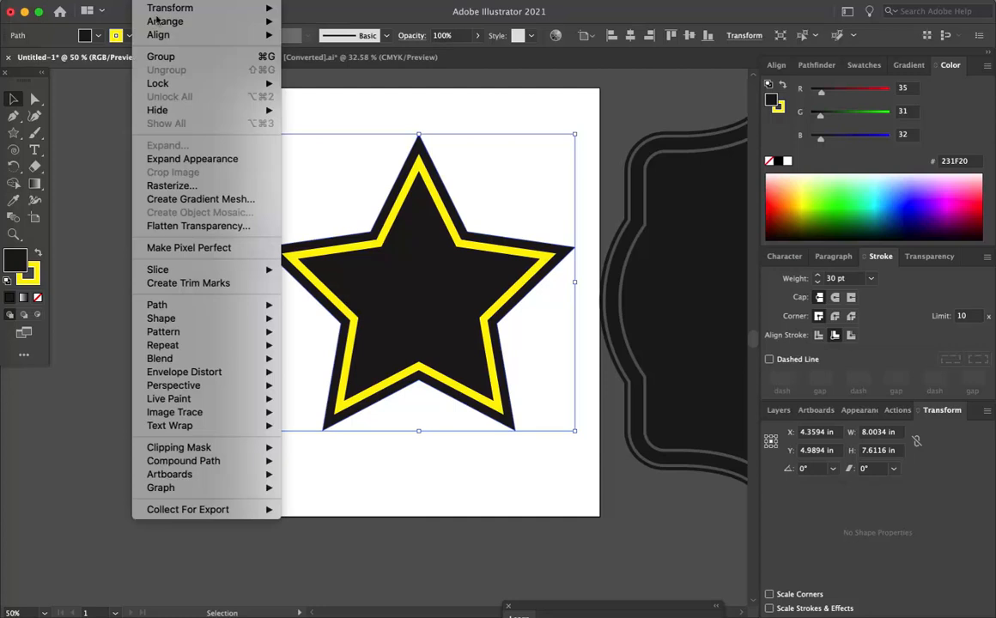
{"action": "left_click", "coordinate": [169, 159]}
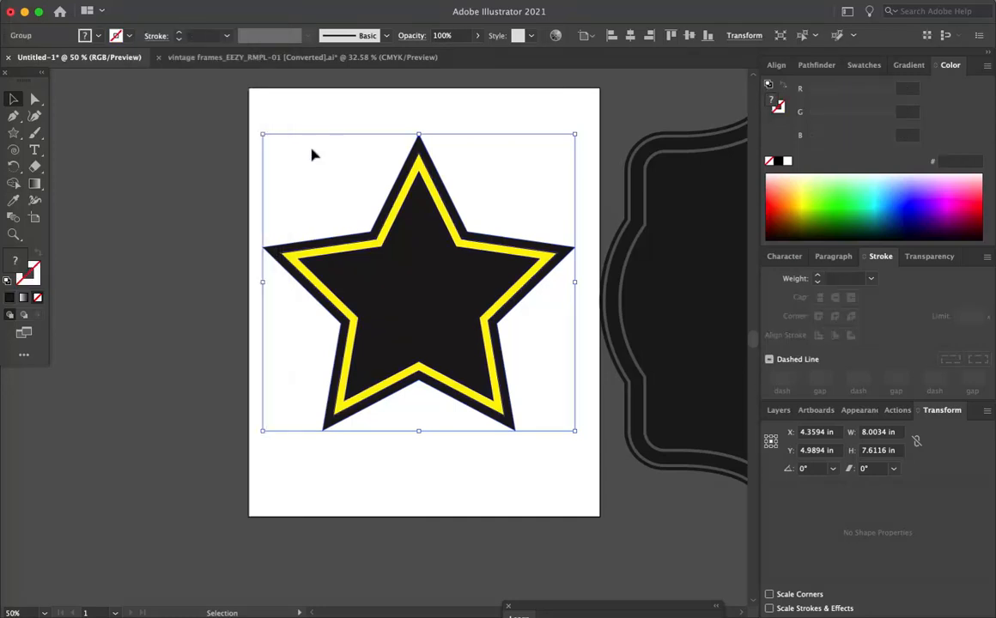
- Apply the Subtract effect to the expanded star to cut the yellow band out of the black shape
{"action": "left_click", "coordinate": [258, 5]}
{"action": "left_click", "coordinate": [258, 5]}
{"action": "left_click", "coordinate": [270, 3]}
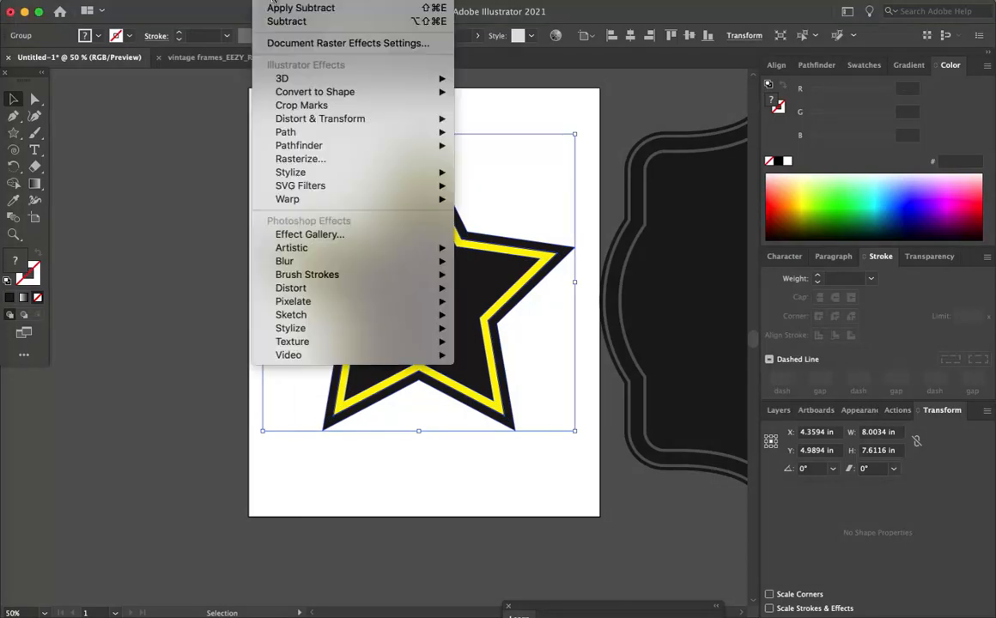
{"action": "left_click", "coordinate": [273, 9]}
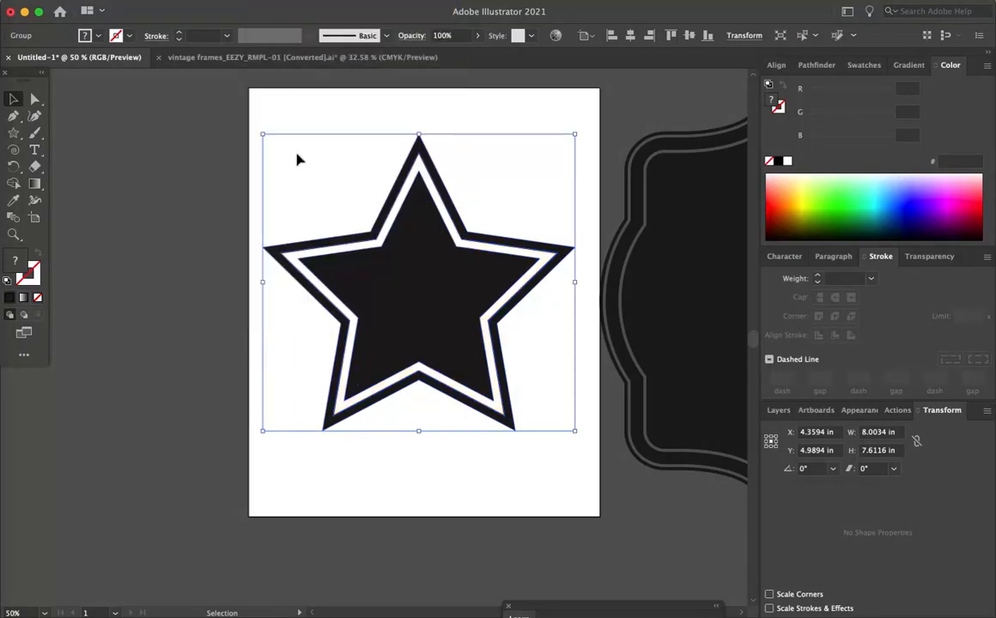
{"action": "key", "text": "super+z"}
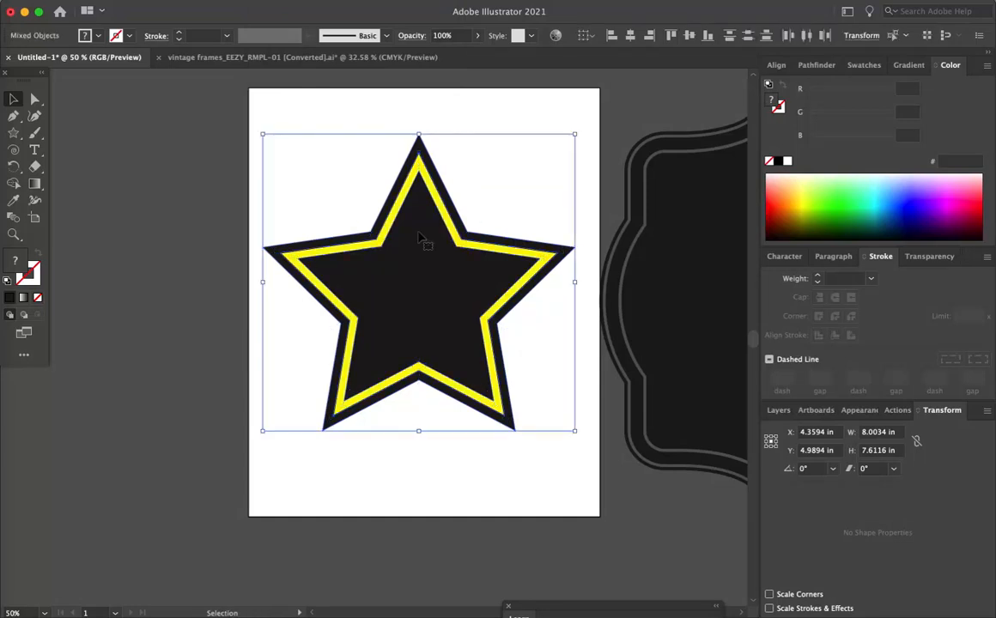
{"action": "key", "text": "super+shift+z"}
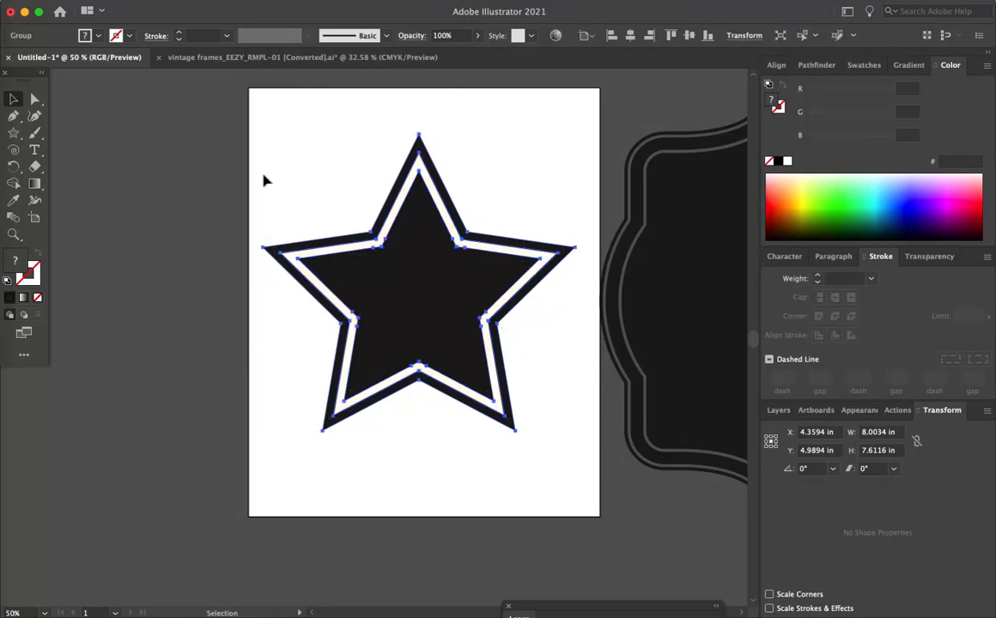
- Expand the appearance of the subtracted star group, leaving the inner star in its original position
{"action": "left_click", "coordinate": [151, 0]}
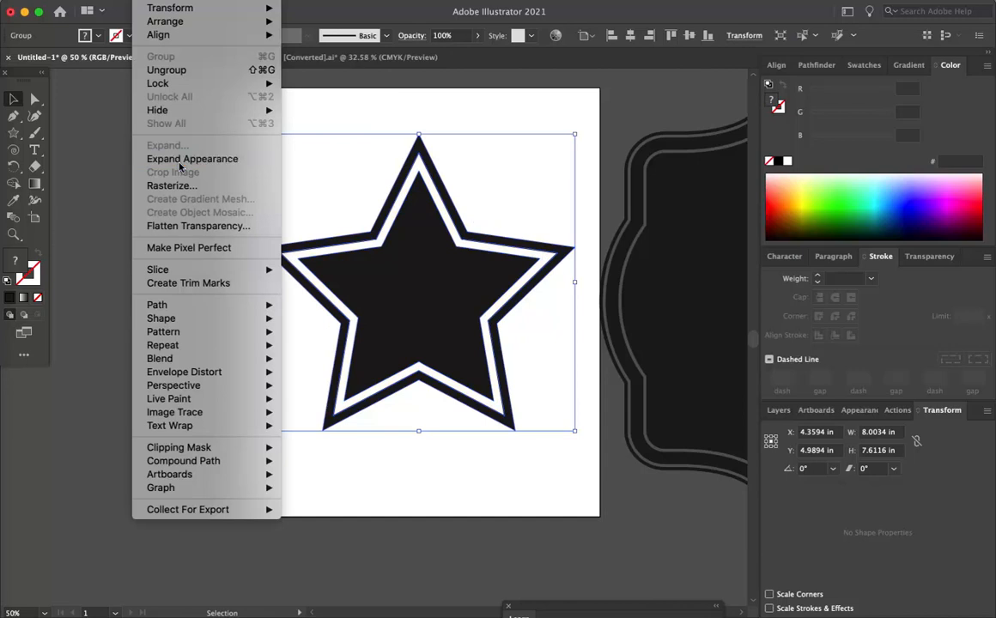
{"action": "left_click", "coordinate": [180, 159]}
{"action": "left_click_drag", "start_coordinate": [330, 287], "coordinate": [295, 317]}
{"action": "key", "text": "super+z"}
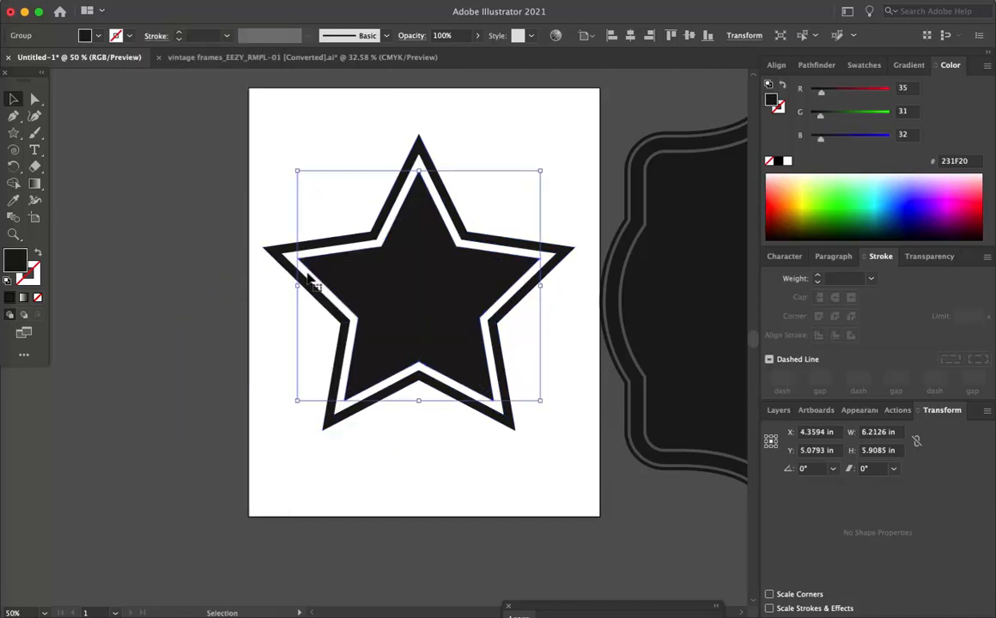
- Expand the appearance of the outer 16 pt star outline
{"action": "left_click", "coordinate": [335, 397]}
{"action": "left_click_drag", "start_coordinate": [335, 396], "coordinate": [280, 391]}
{"action": "key", "text": "super+z"}
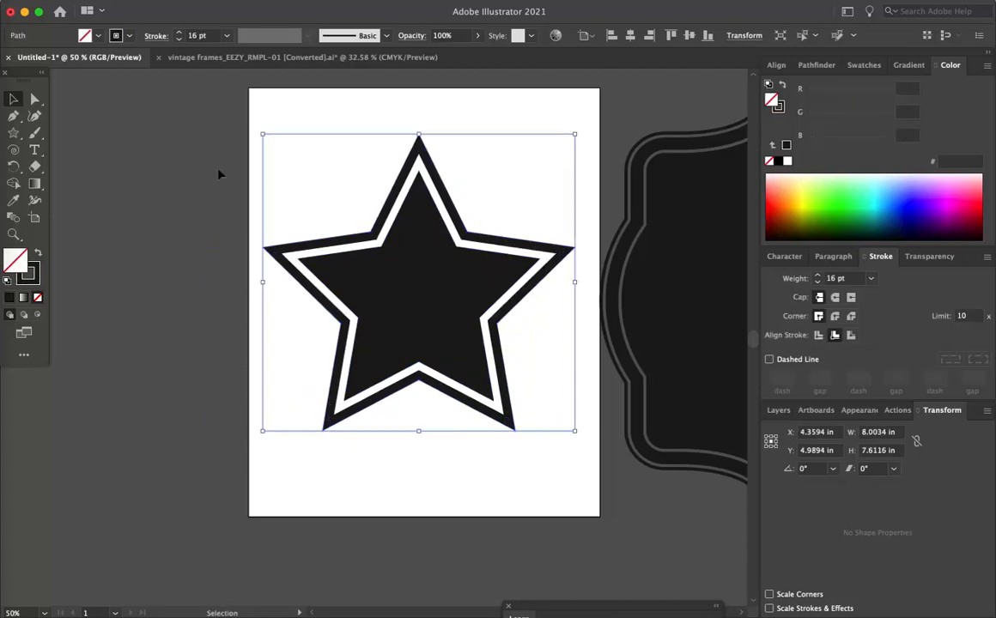
{"action": "left_click", "coordinate": [151, 1]}
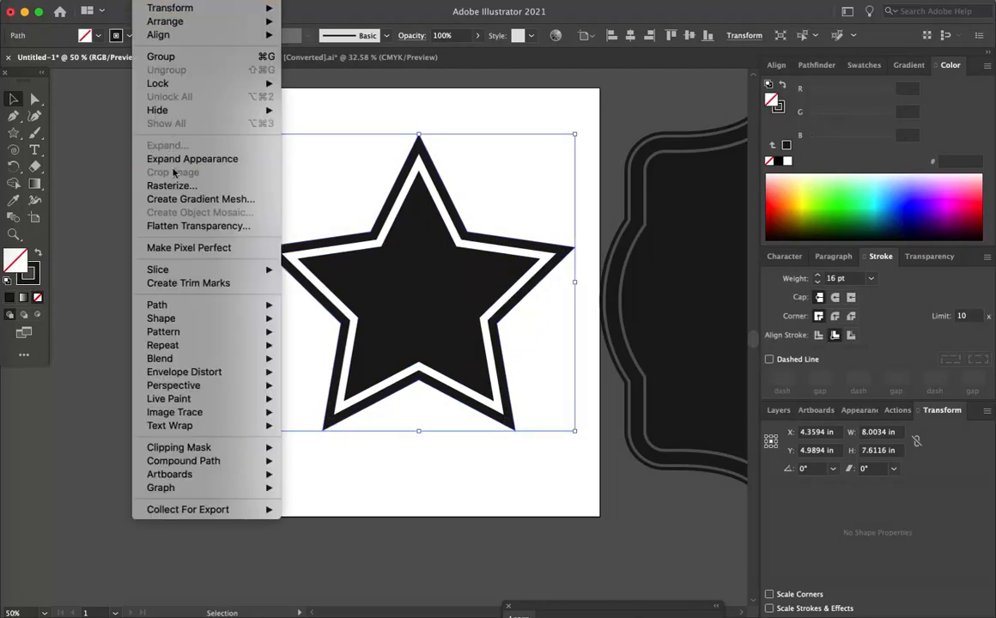
{"action": "left_click", "coordinate": [210, 159]}
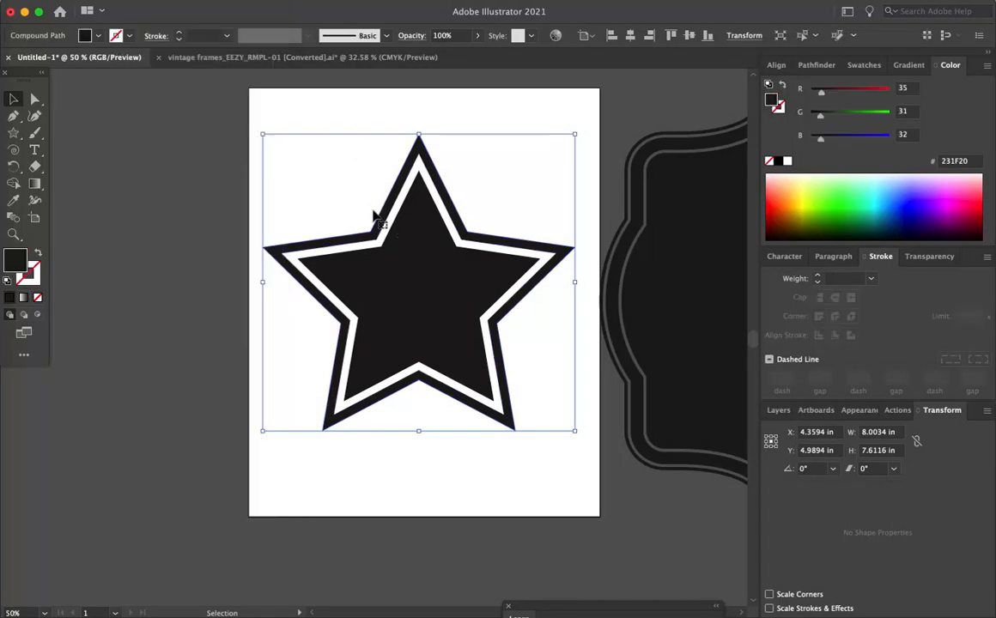
- Try moving the outer outline and the inner star separately and undo each move
{"action": "left_click", "coordinate": [354, 210]}
{"action": "key", "text": "a"}
{"action": "left_click_drag", "start_coordinate": [365, 240], "coordinate": [313, 201]}
{"action": "key", "text": "super+z"}
{"action": "left_click_drag", "start_coordinate": [400, 275], "coordinate": [334, 294]}
{"action": "key", "text": "super+z"}
{"action": "left_click", "coordinate": [507, 208]}
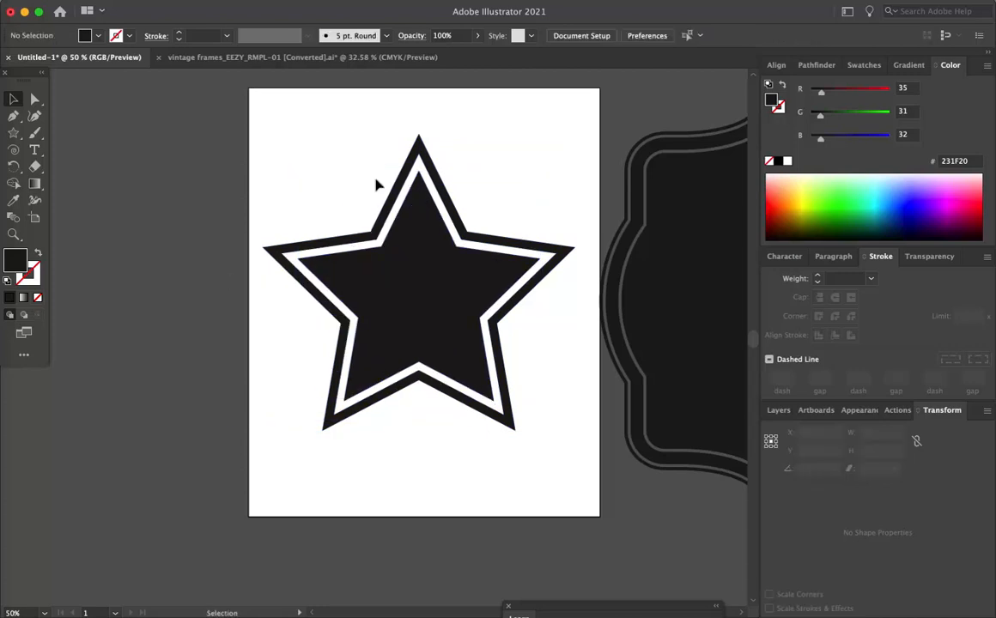
- Fill both star parts with an existing portrait pattern swatch and shift the pattern within the shapes
{"action": "left_click", "coordinate": [413, 292]}
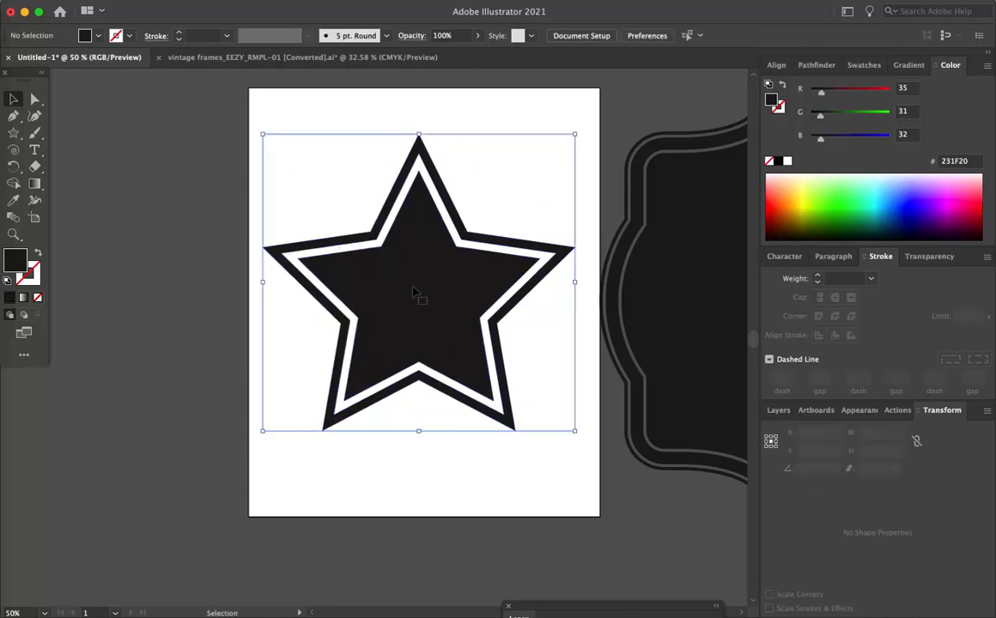
{"action": "left_click", "coordinate": [865, 64]}
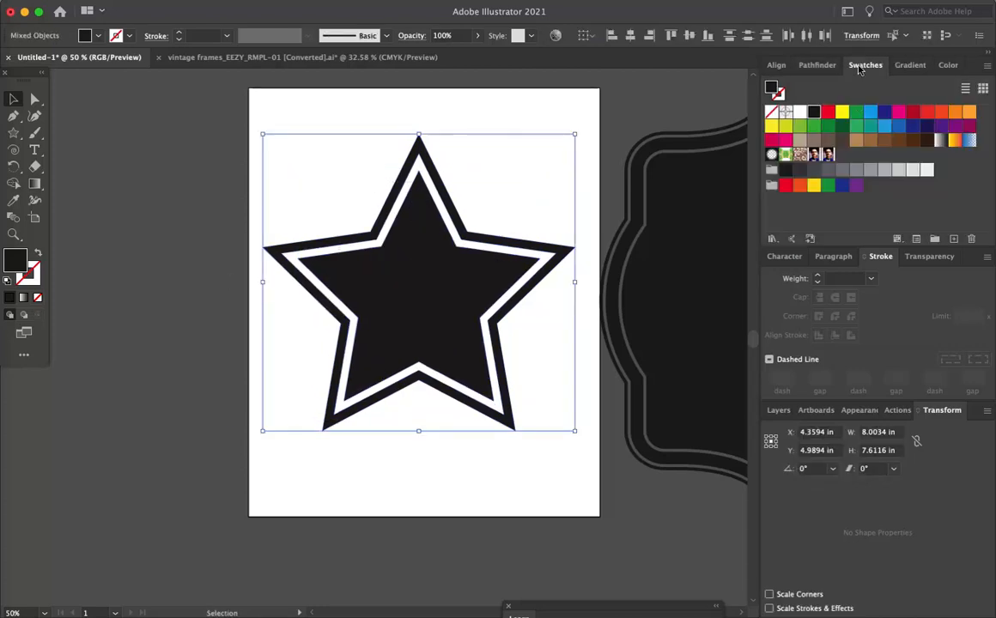
{"action": "left_click", "coordinate": [814, 155]}
{"action": "left_click_drag", "start_coordinate": [432, 267], "coordinate": [430, 296]}
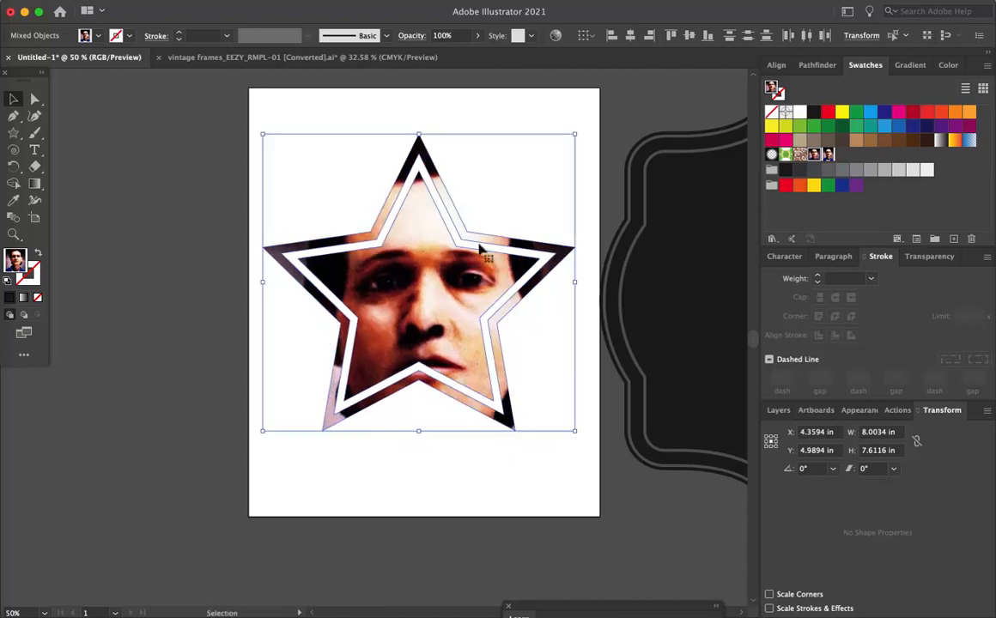
- Place the portrait photo over the star and shrink it to about 6.13 by 7.87 in
{"action": "left_click", "coordinate": [532, 156]}
{"action": "left_click_drag", "start_coordinate": [738, 140], "coordinate": [527, 160]}
{"action": "left_click_drag", "start_coordinate": [703, 384], "coordinate": [626, 284]}
{"action": "left_click_drag", "start_coordinate": [520, 211], "coordinate": [474, 409]}
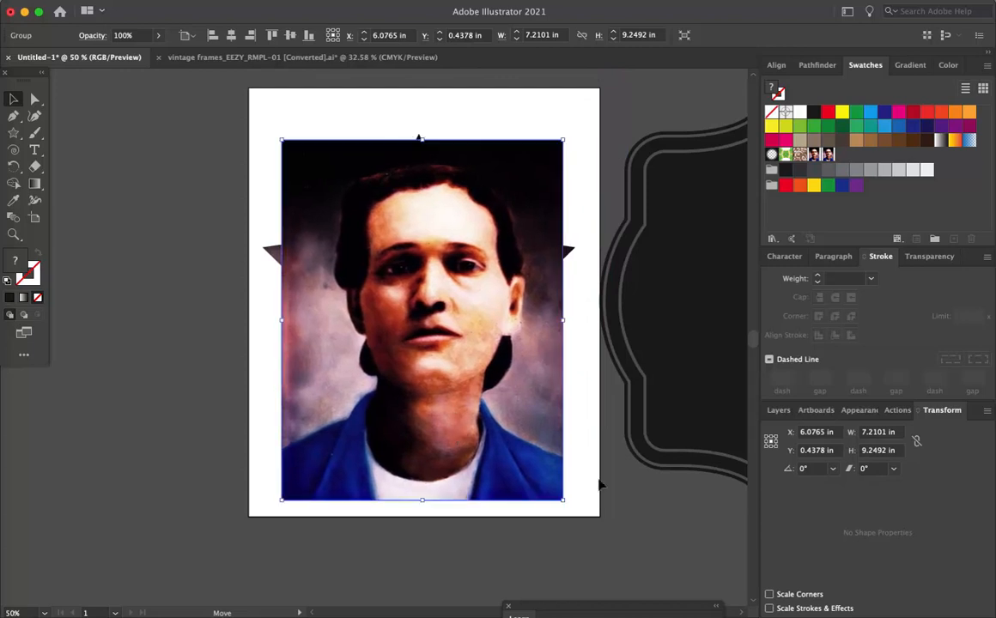
{"action": "left_click_drag", "start_coordinate": [551, 474], "coordinate": [524, 443]}
{"action": "left_click_drag", "start_coordinate": [454, 371], "coordinate": [470, 385]}
- Save the resized portrait as a new pattern swatch and delete the photo from the artboard
{"action": "left_click_drag", "start_coordinate": [469, 324], "coordinate": [843, 154]}
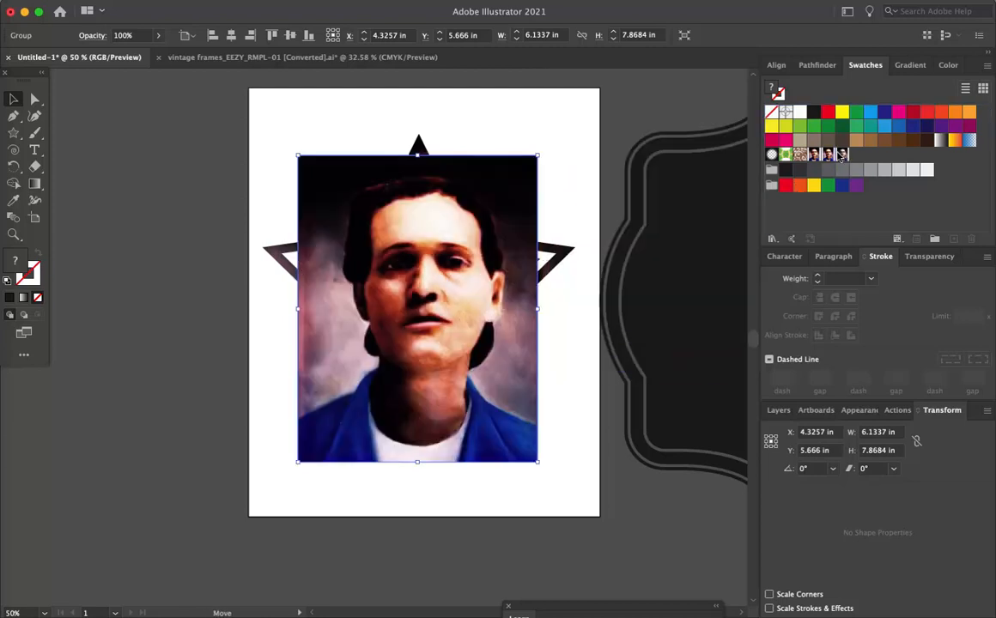
{"action": "key", "text": "Delete"}
- Fill both star parts with the new portrait swatch and shift the pattern until the face is centred in the star
{"action": "left_click_drag", "start_coordinate": [319, 211], "coordinate": [408, 307]}
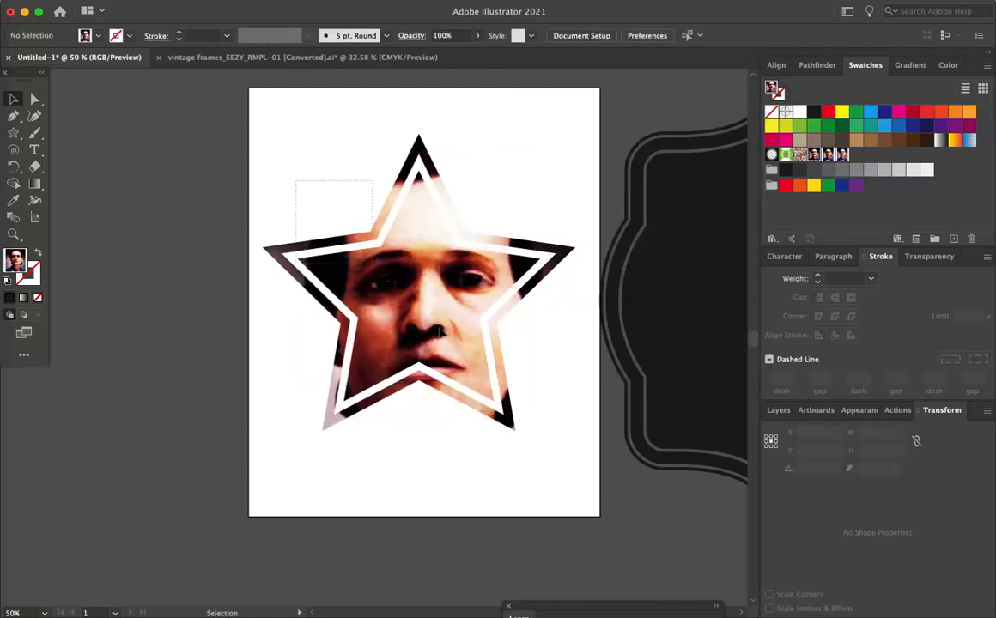
{"action": "left_click", "coordinate": [839, 155]}
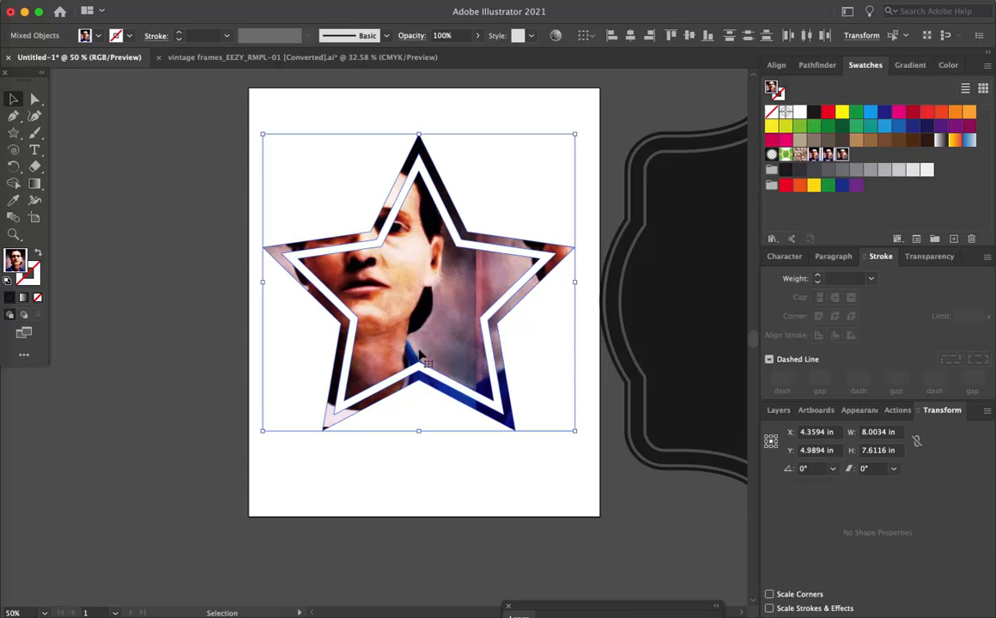
{"action": "left_click_drag", "start_coordinate": [367, 243], "coordinate": [435, 287]}
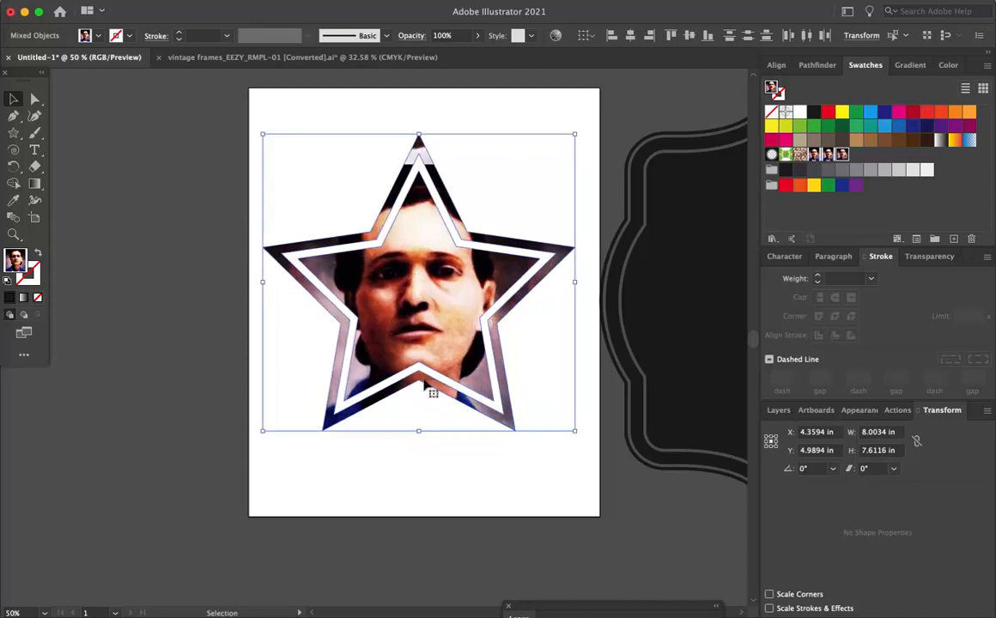
- Try the green floral and brown swirl pattern swatches on the star and restore the new portrait swatch
{"action": "left_click", "coordinate": [785, 153]}
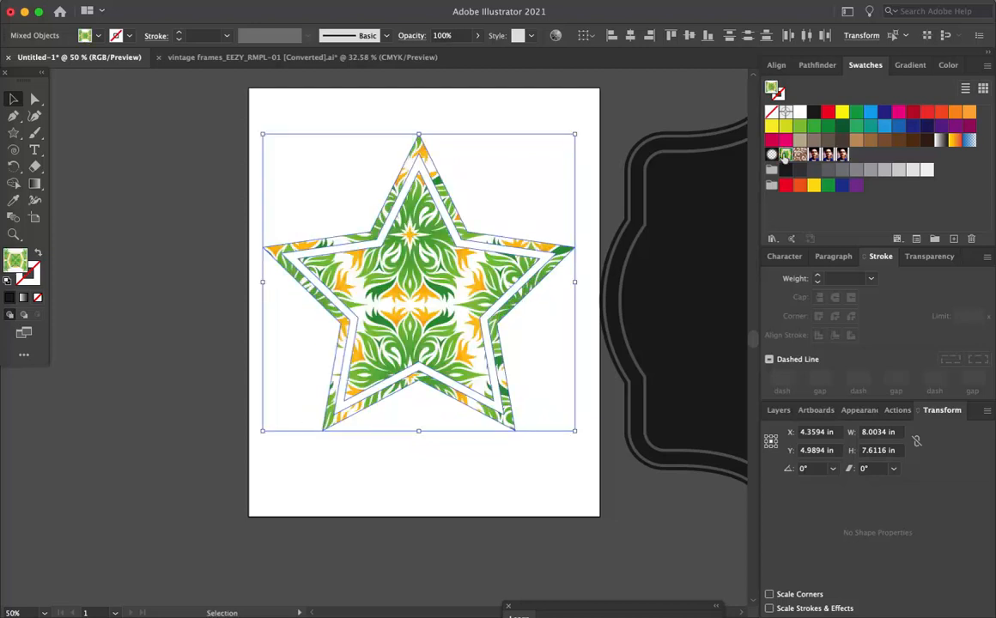
{"action": "left_click", "coordinate": [799, 154]}
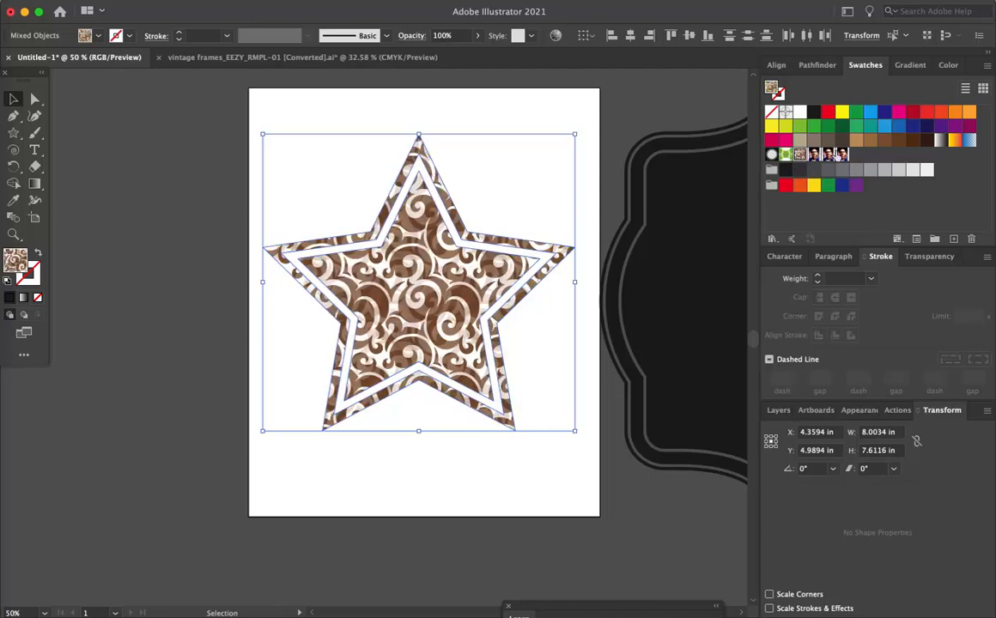
{"action": "left_click", "coordinate": [842, 154]}
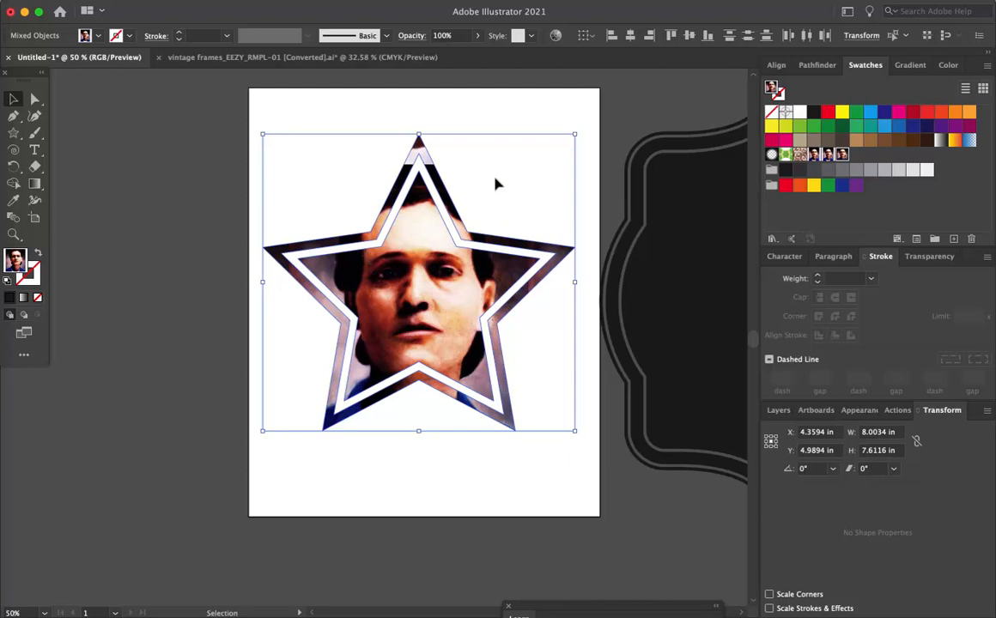
{"action": "left_click", "coordinate": [519, 177]}
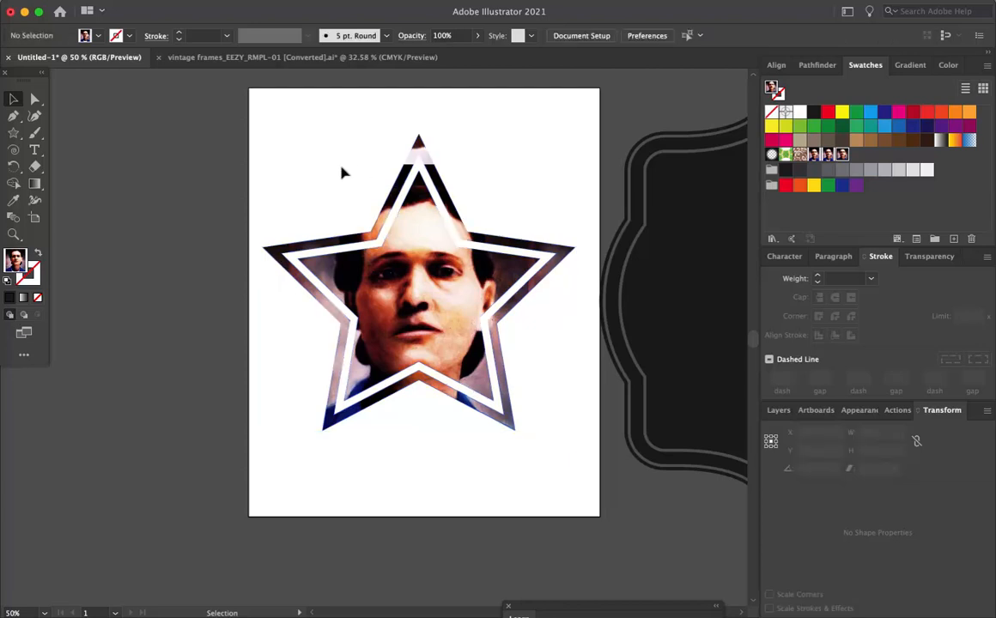